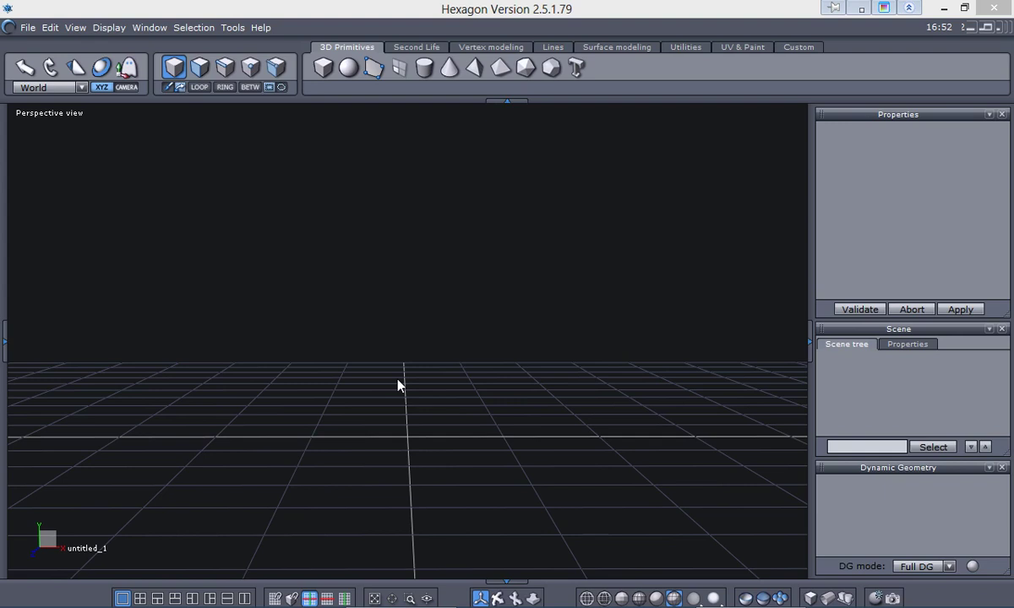
mouse_move(427, 373)
middle_mouse_down()
mouse_move(401, 382)
mouse_move(412, 377)
middle_mouse_up()
mouse_move(411, 382)
right_mouse_down()
mouse_move(378, 394)
mouse_move(421, 369)
mouse_move(399, 381)
mouse_move(418, 379)
right_mouse_up()
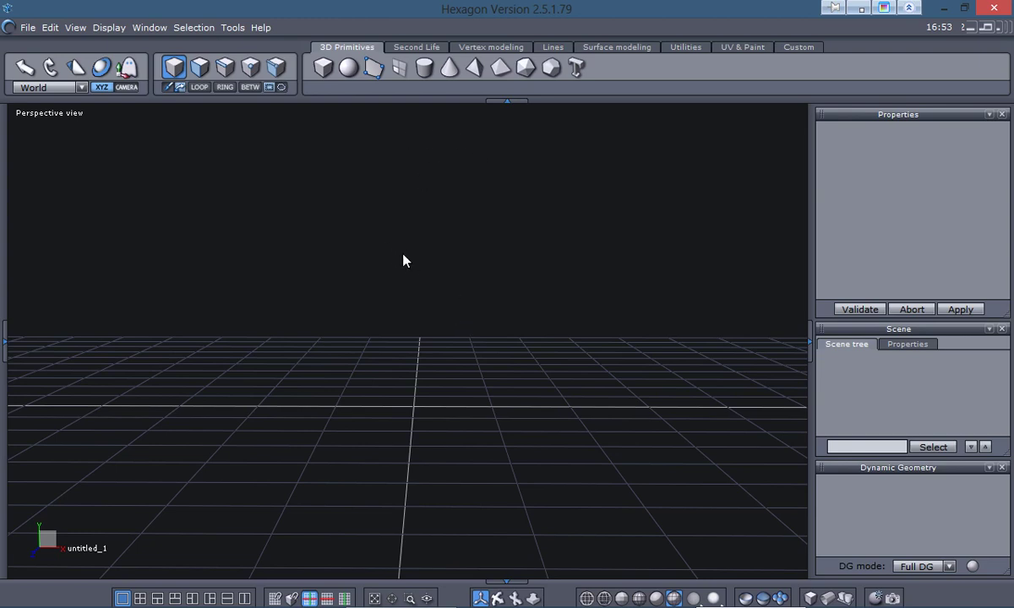
scroll(403, 254, "down", 3)
scroll(401, 254, "up", 2)
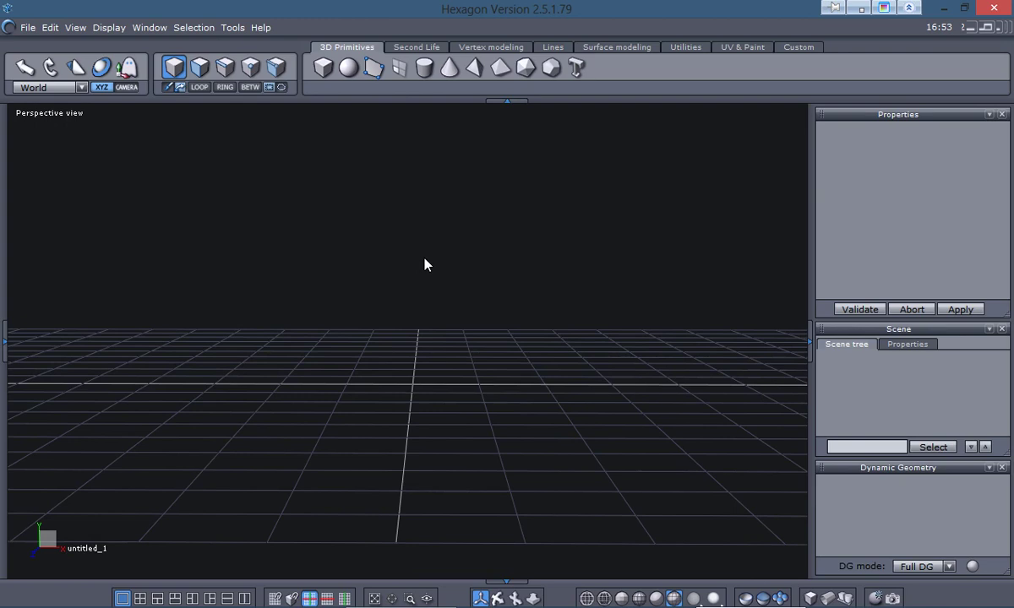
middle_click_drag(425, 266, 409, 266)
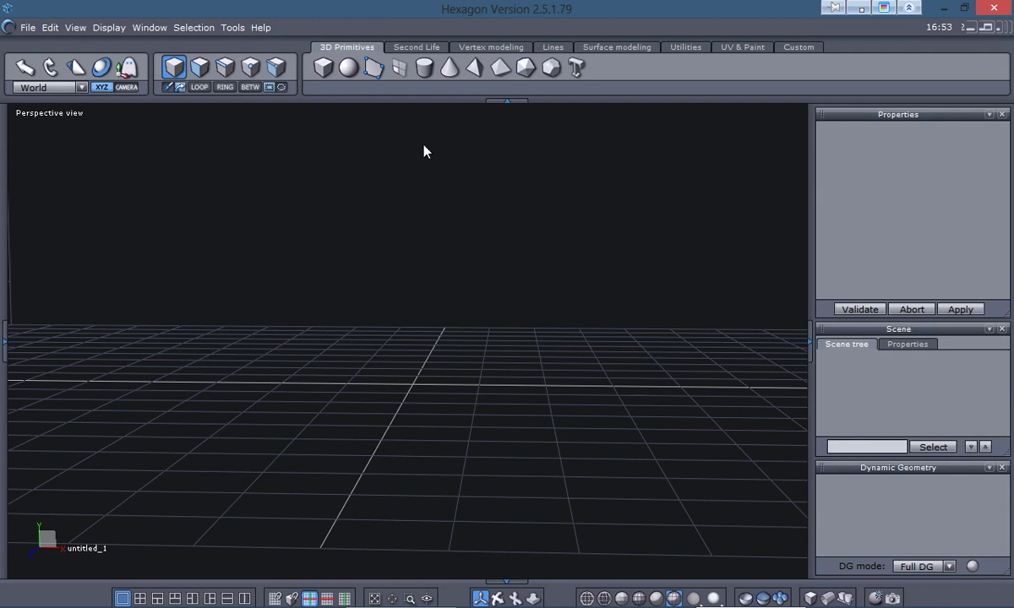
Step: Create a vertical cylinder standing on the grid at the origin, with a radius of about 2.3 and a height of about 20
left_click(423, 72)
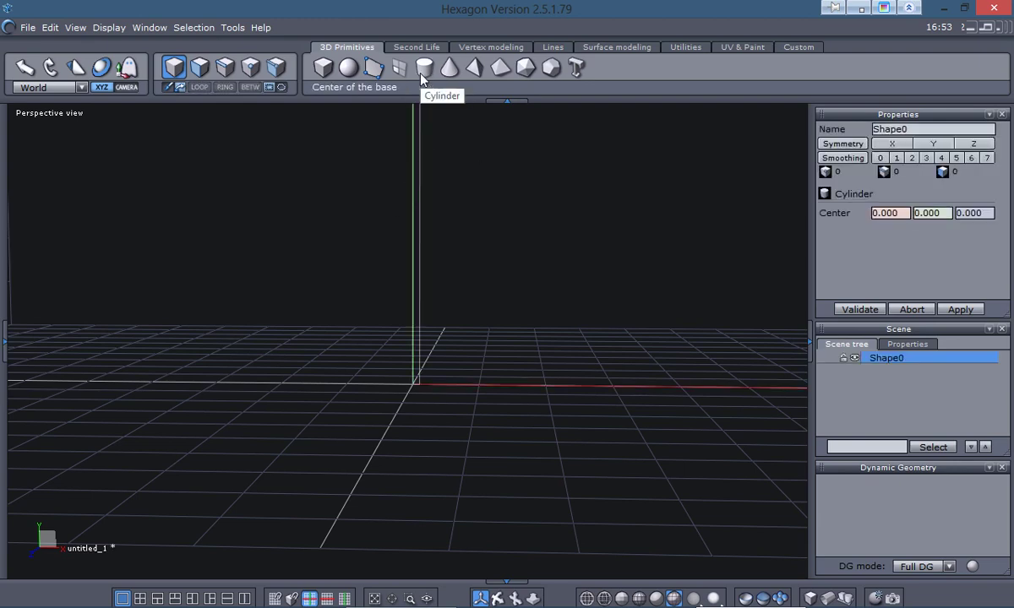
left_click(421, 388)
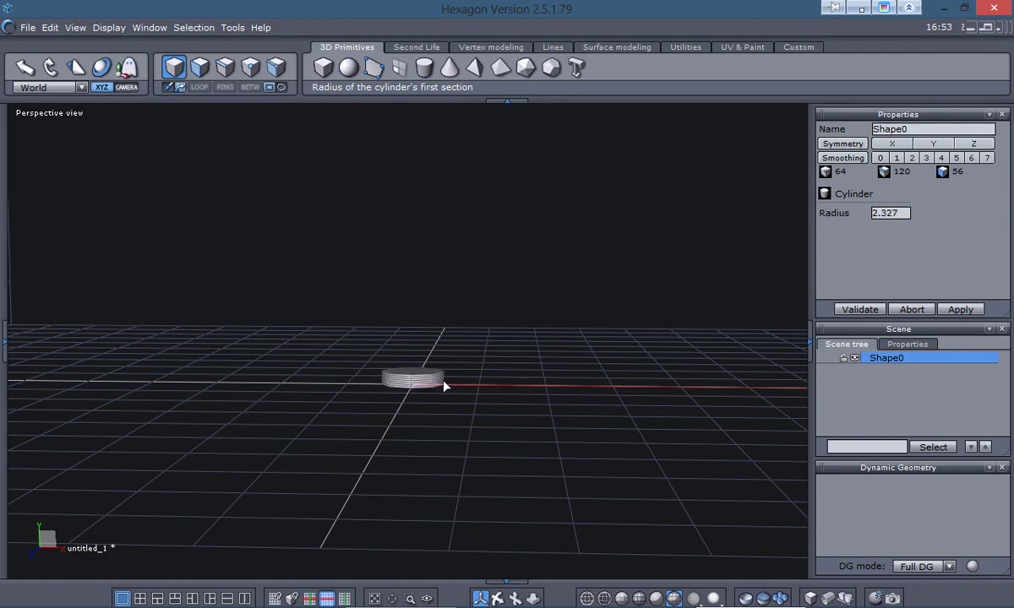
left_click(446, 385)
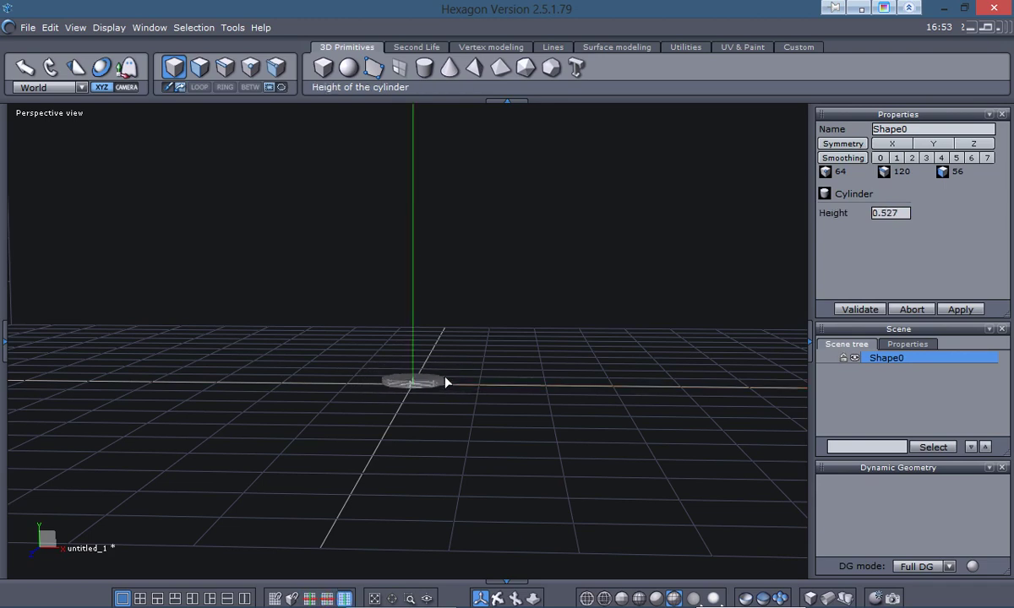
left_click(457, 125)
Step: Set the new cylinder's points per section to 12
left_click_drag(579, 269, 534, 317, "alt")
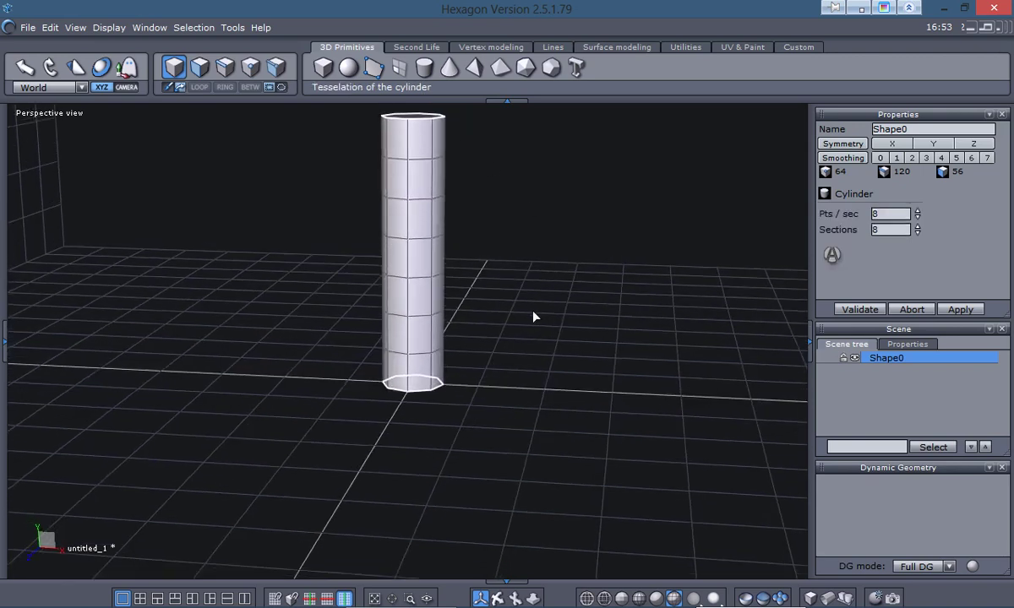
right_click_drag(534, 316, 581, 357, "alt")
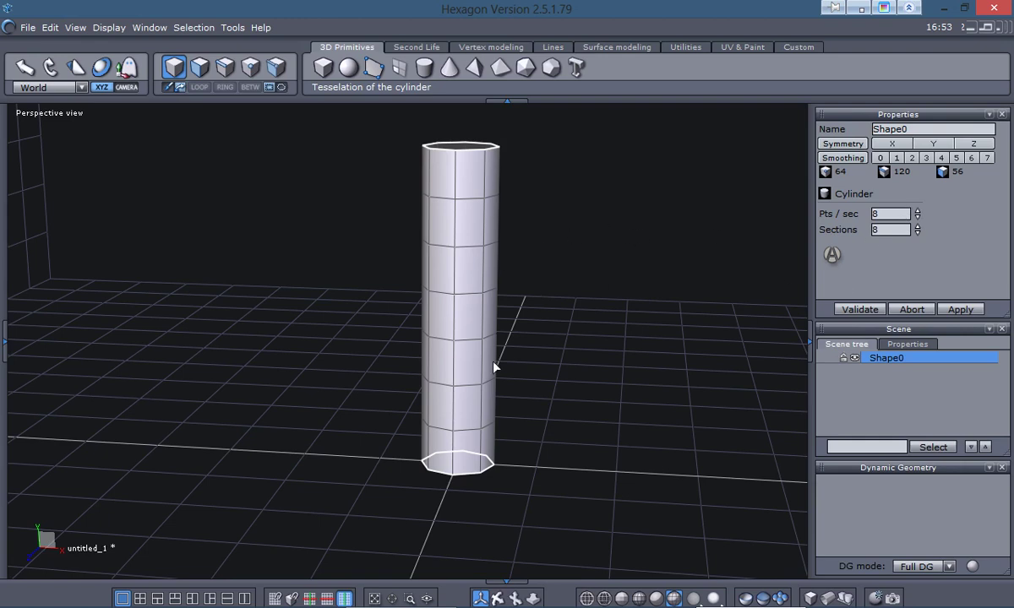
left_click(918, 213)
left_click(918, 213)
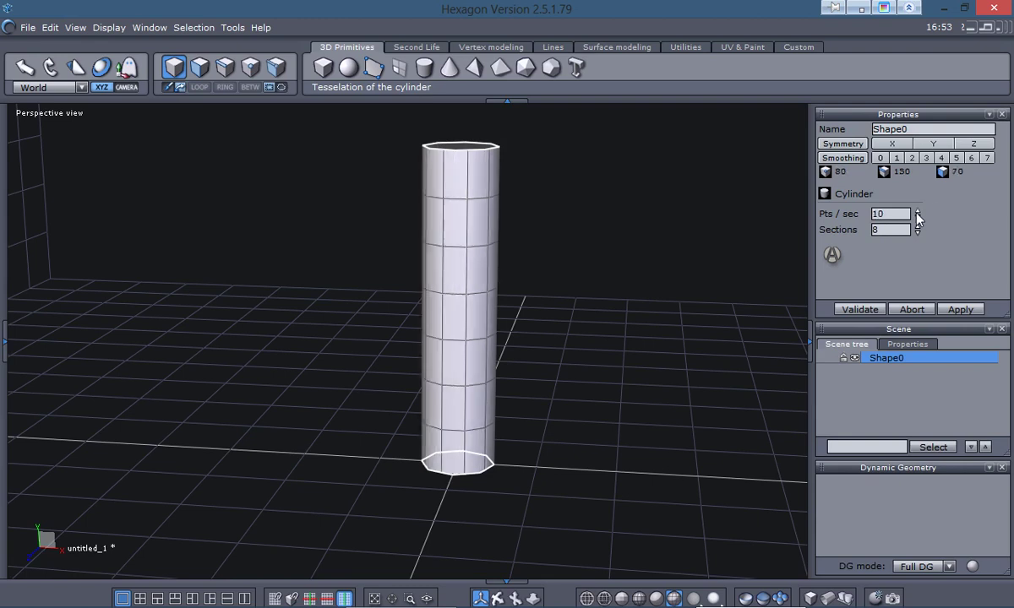
left_click(918, 213)
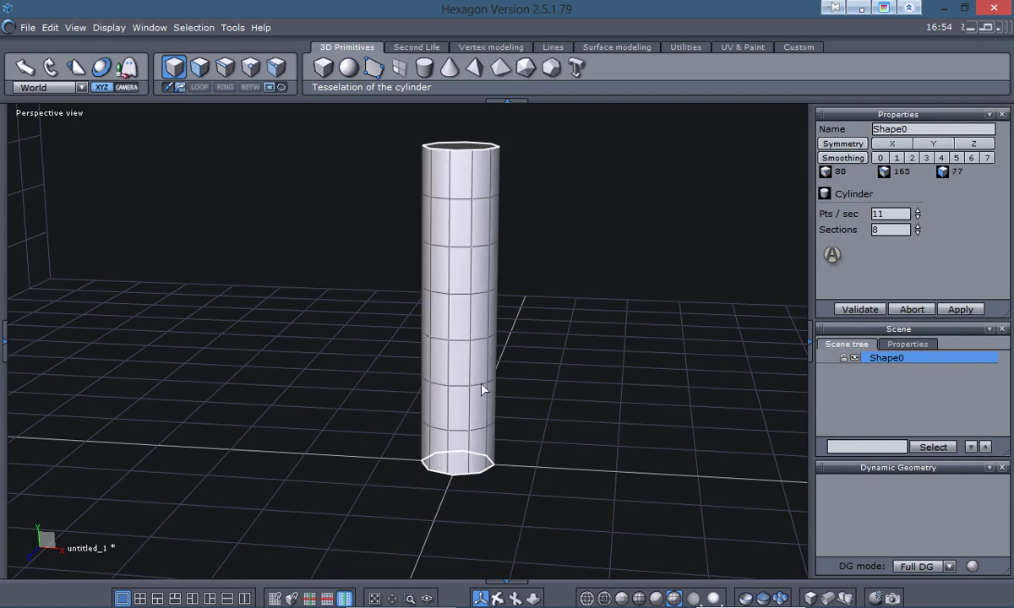
left_click(918, 213)
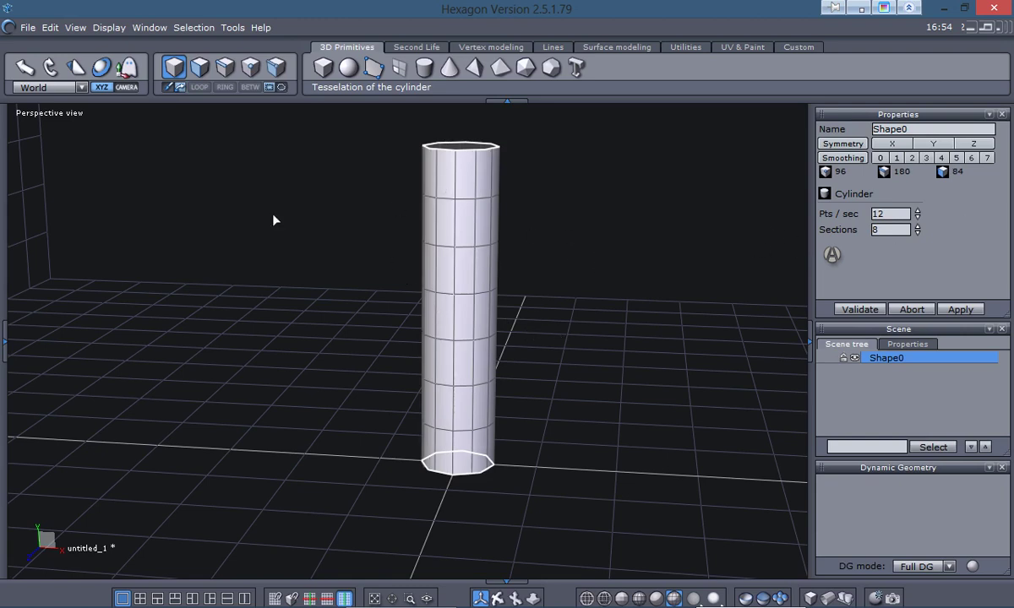
Step: Set the cylinder's number of sections to 12 and validate the primitive
left_click(917, 226)
left_click(917, 226)
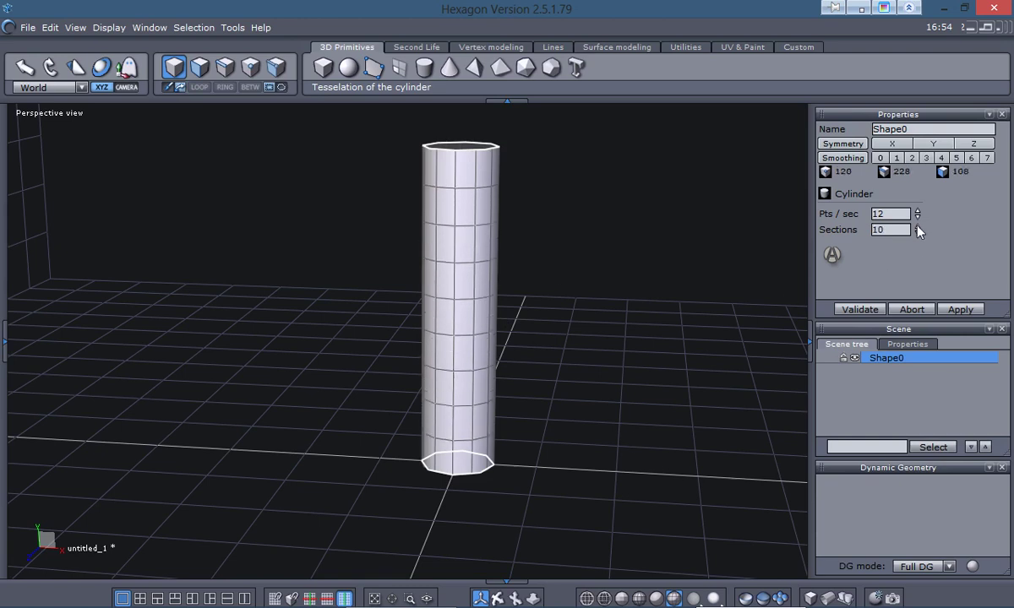
left_click(918, 227)
left_click(917, 226)
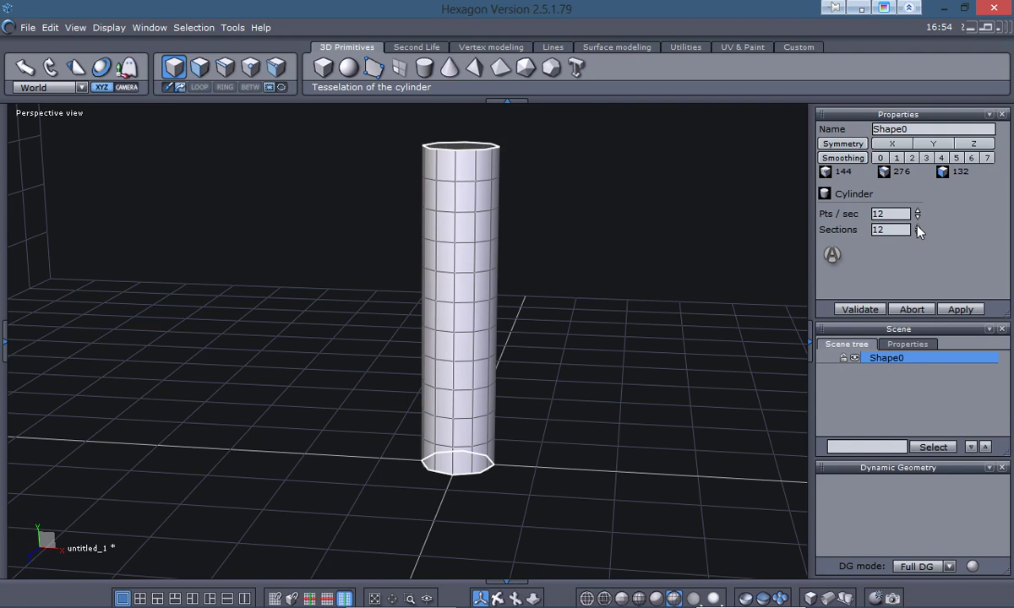
left_click(859, 309)
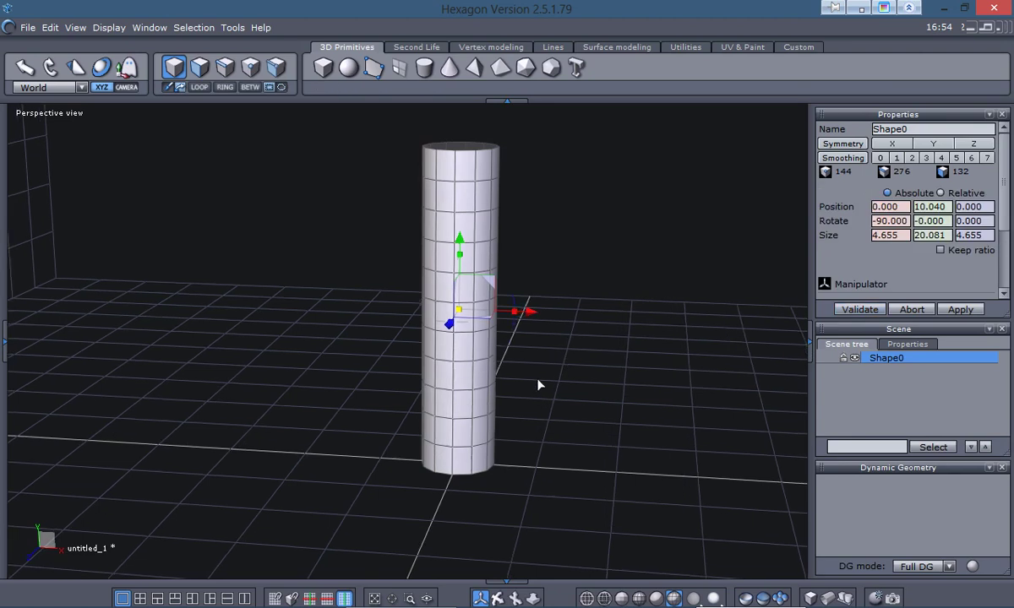
left_click_drag(568, 349, 537, 349, "alt")
scroll(533, 349, "up", 3)
scroll(529, 352, "down", 5)
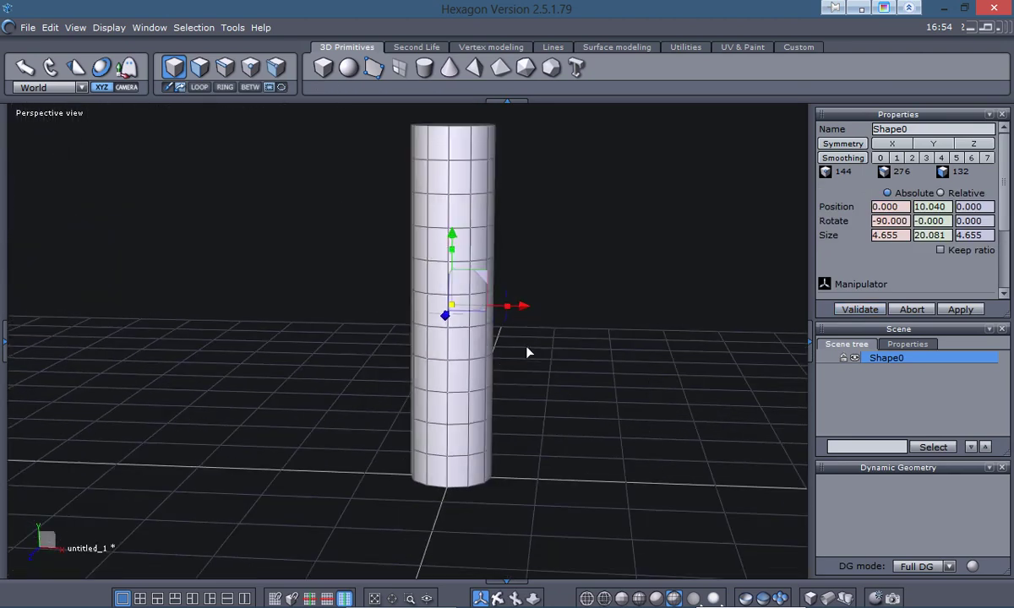
scroll(527, 371, "up", 3)
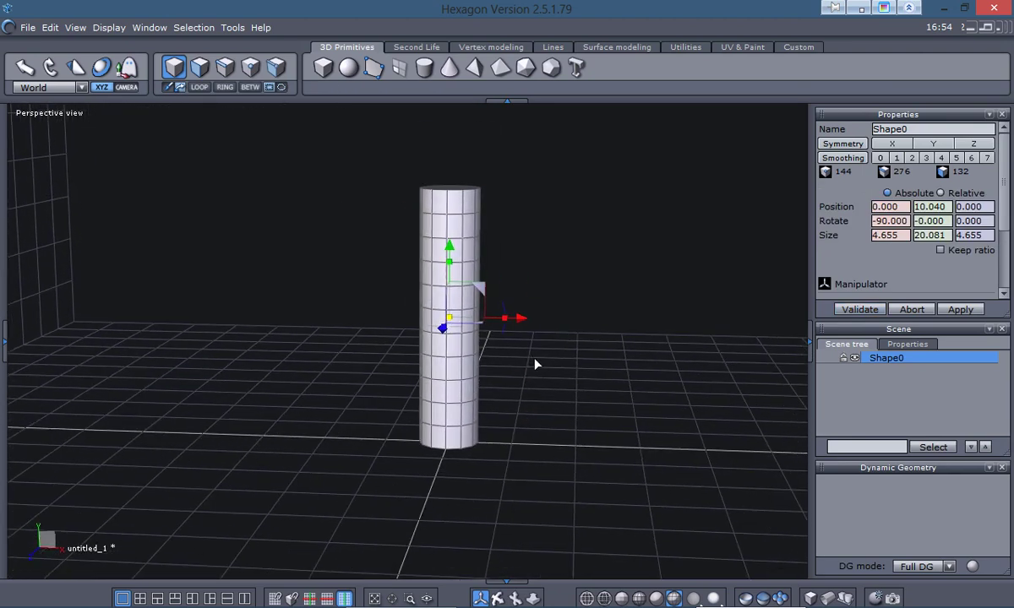
mouse_move(538, 367)
left_mouse_down("alt")
mouse_move(566, 367)
mouse_move(555, 374)
left_mouse_up("alt")
scroll(495, 368, "up", 3)
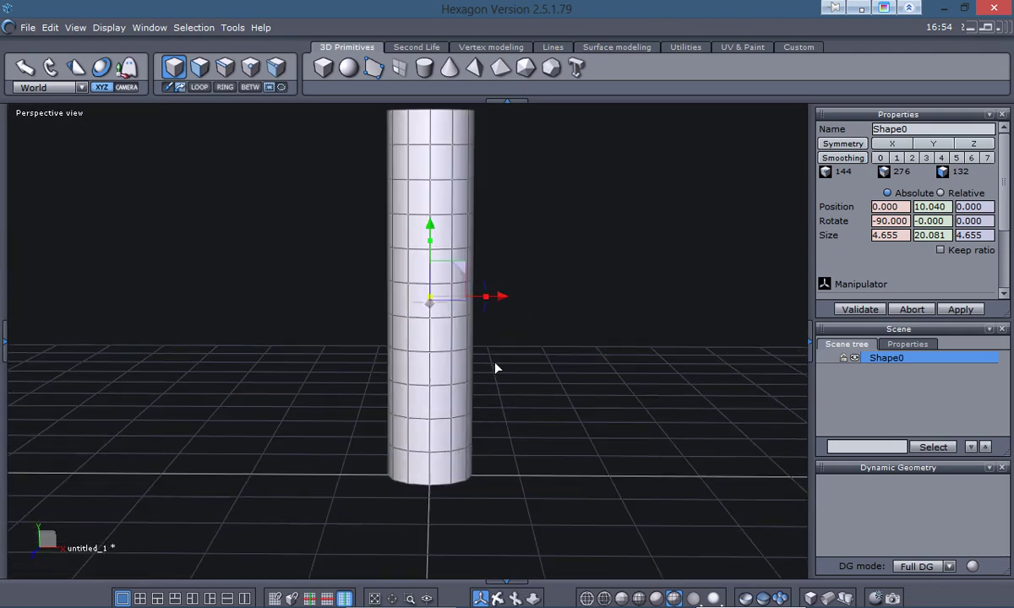
scroll(496, 368, "down", 2)
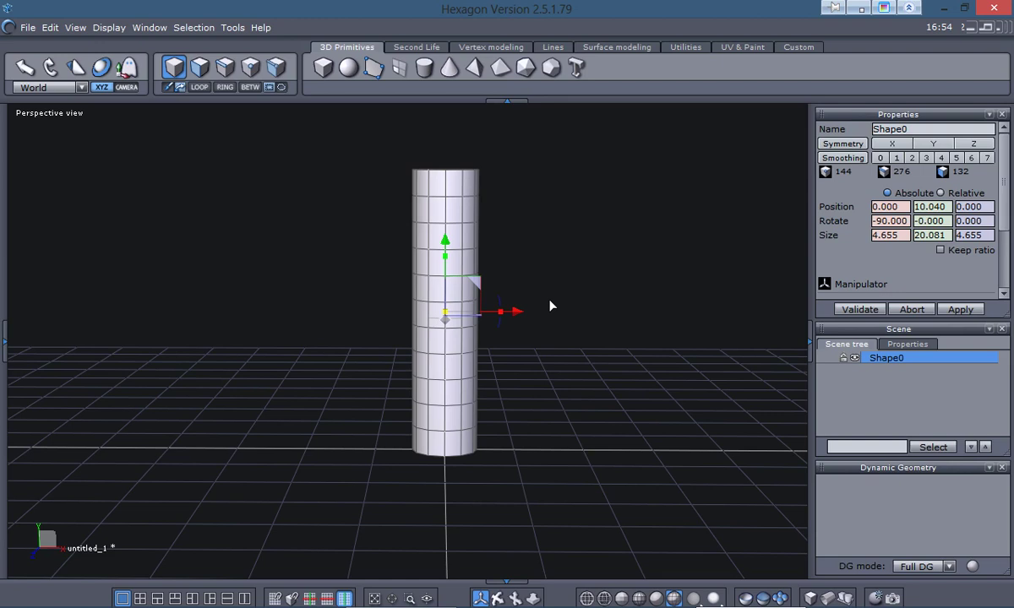
Step: Start the Bend deformer on the cylinder
left_click(682, 49)
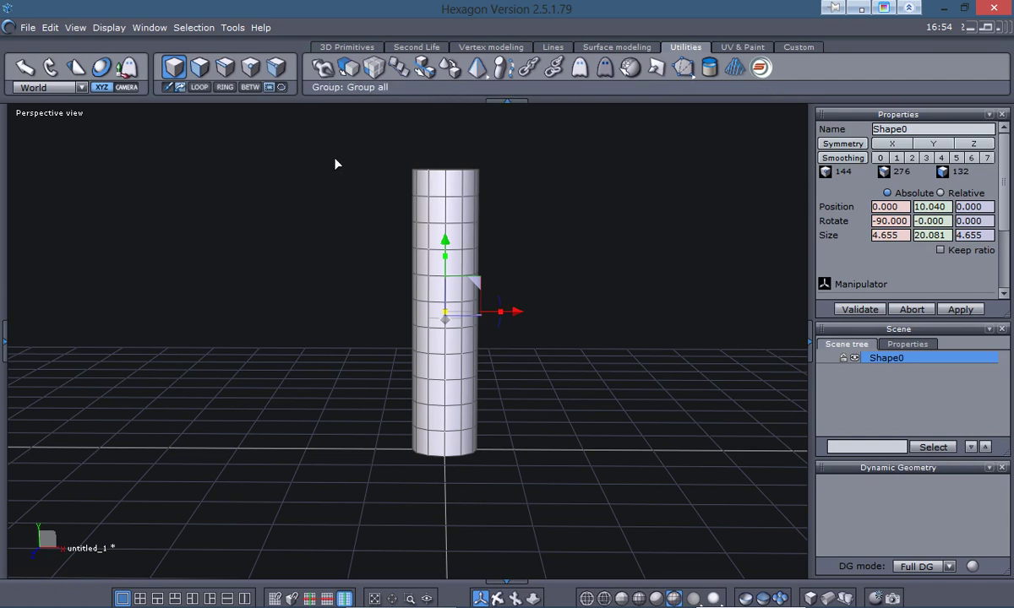
mouse_move(475, 51)
left_mouse_down()
mouse_move(495, 74)
mouse_move(470, 51)
left_mouse_up()
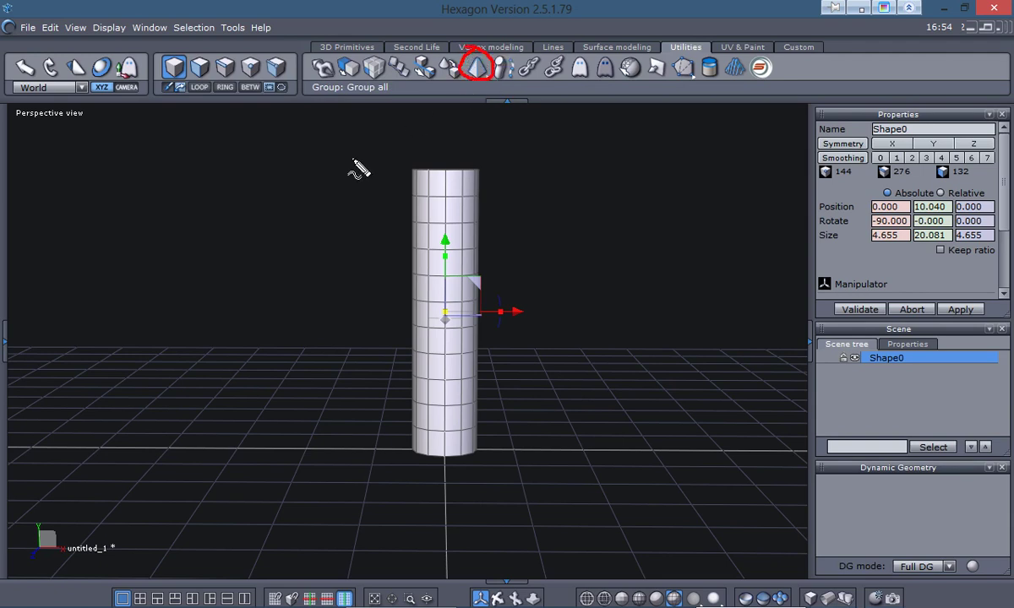
key("Escape")
left_click(478, 70)
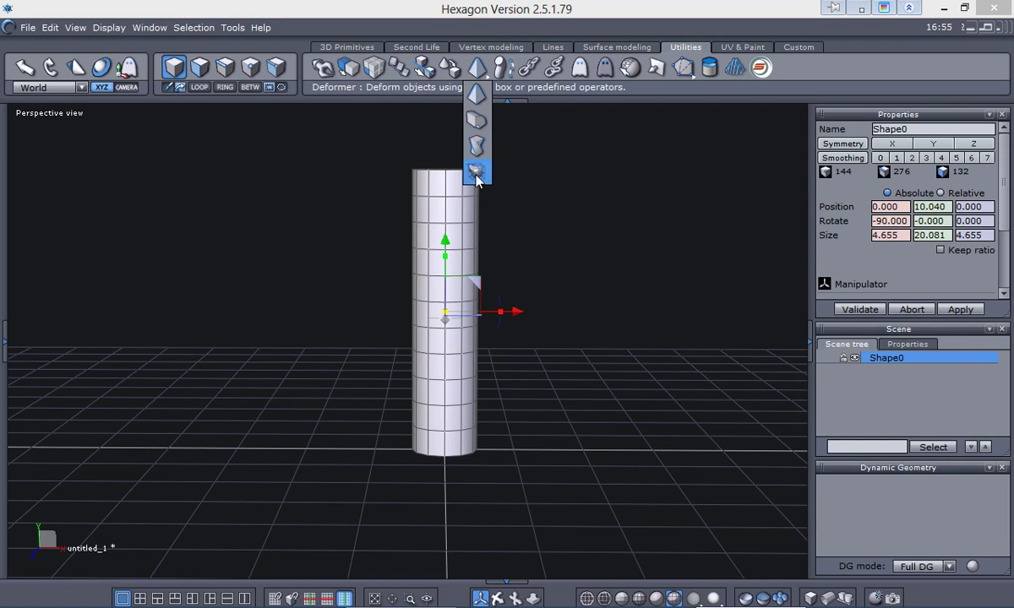
left_click(476, 125)
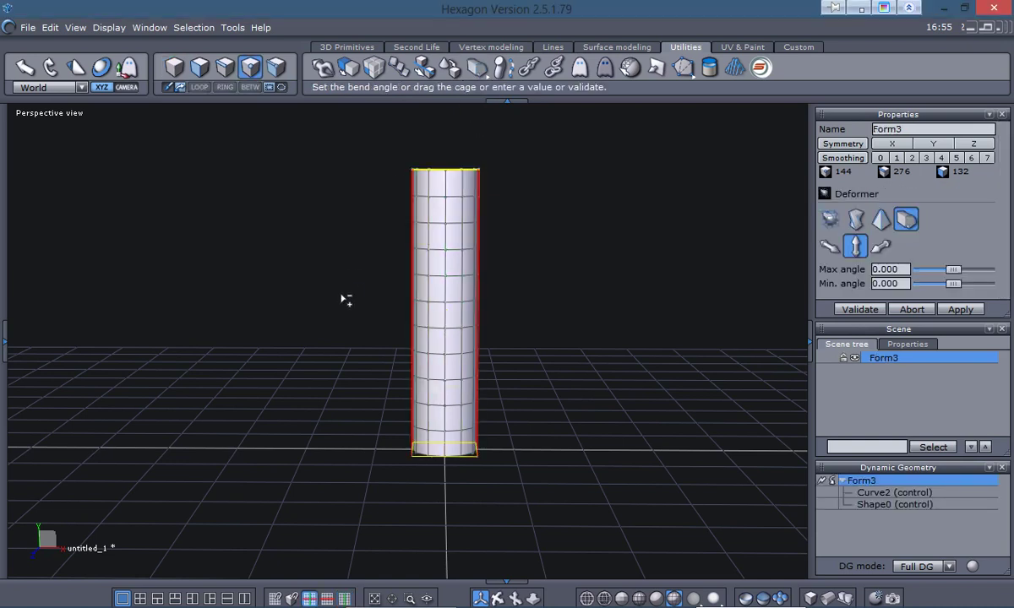
Step: Try bending the cylinder along its height by its cage, with a max angle of about 13 and a min angle of about -48, and abort
middle_click_drag(347, 299, 324, 310)
scroll(322, 294, "up", 2)
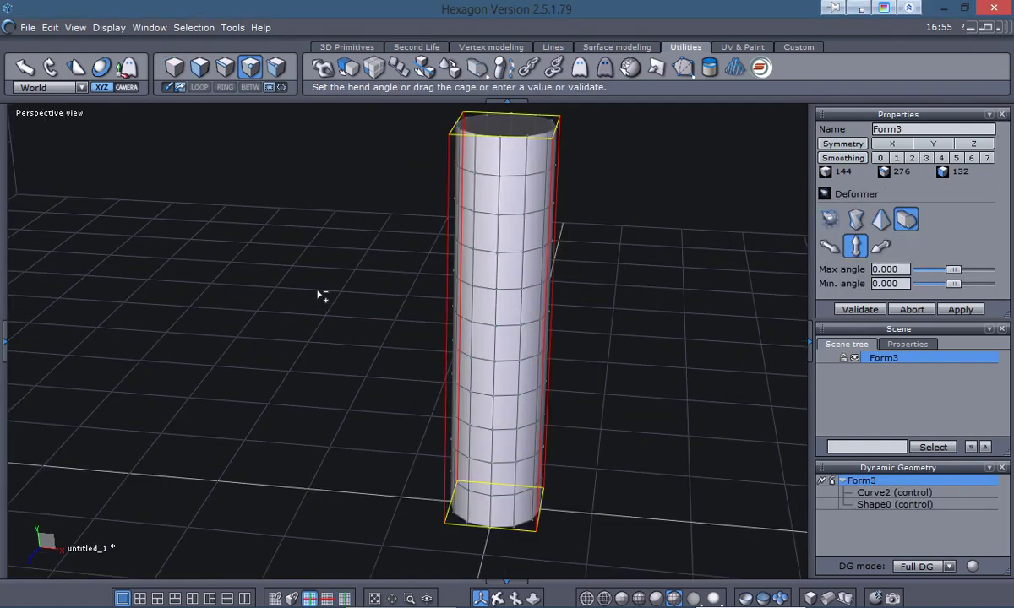
scroll(317, 296, "down", 3)
scroll(317, 297, "up", 1)
middle_click_drag(314, 290, 300, 296)
scroll(300, 288, "down", 1)
scroll(300, 288, "up", 1)
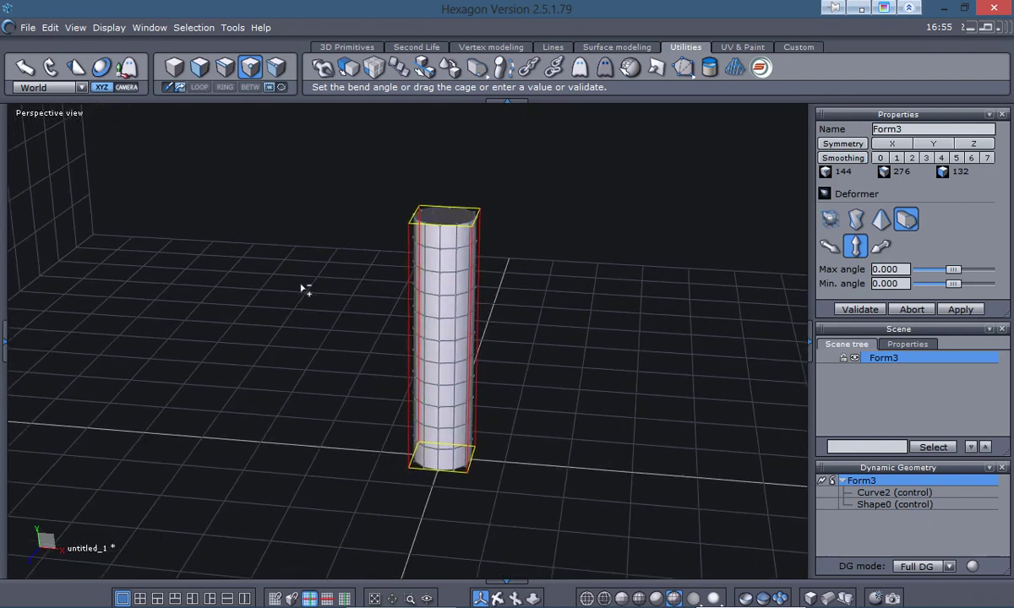
scroll(305, 288, "up", 1)
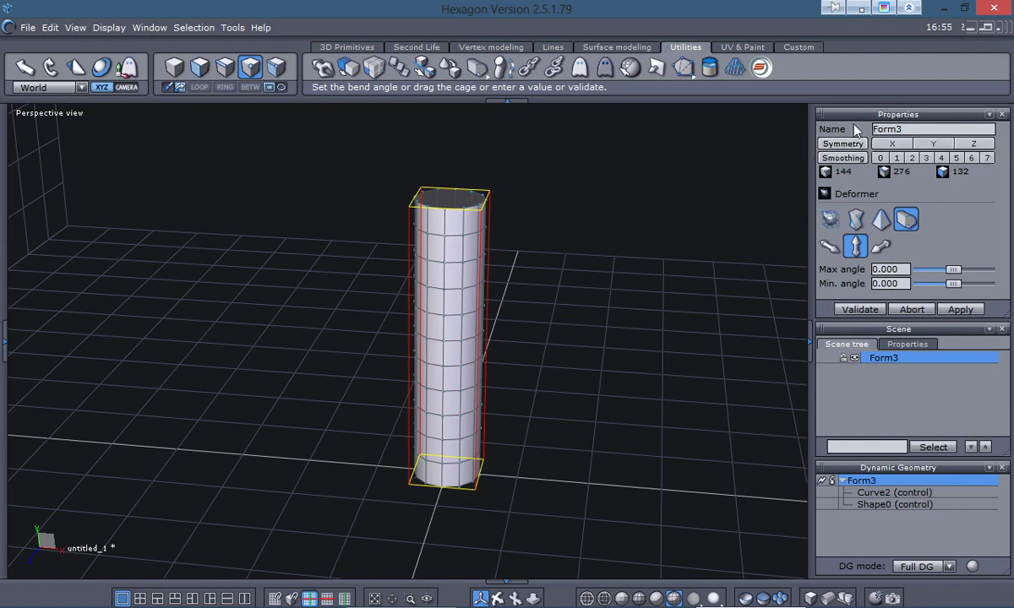
left_click(858, 250)
left_click_drag(486, 203, 504, 235)
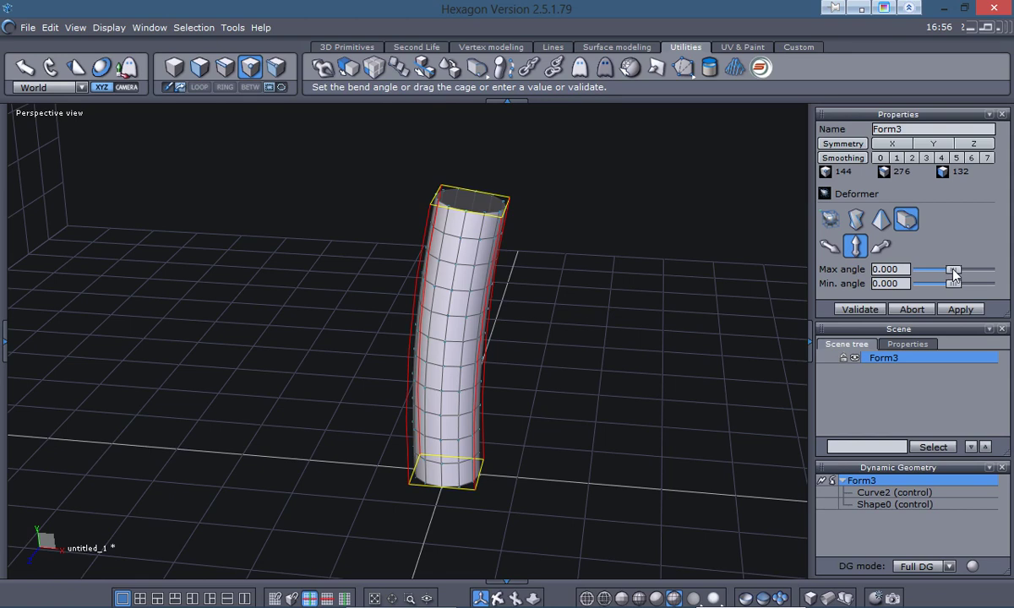
mouse_move(953, 273)
left_mouse_down()
mouse_move(963, 272)
mouse_move(941, 273)
mouse_move(963, 286)
mouse_move(948, 286)
left_mouse_up()
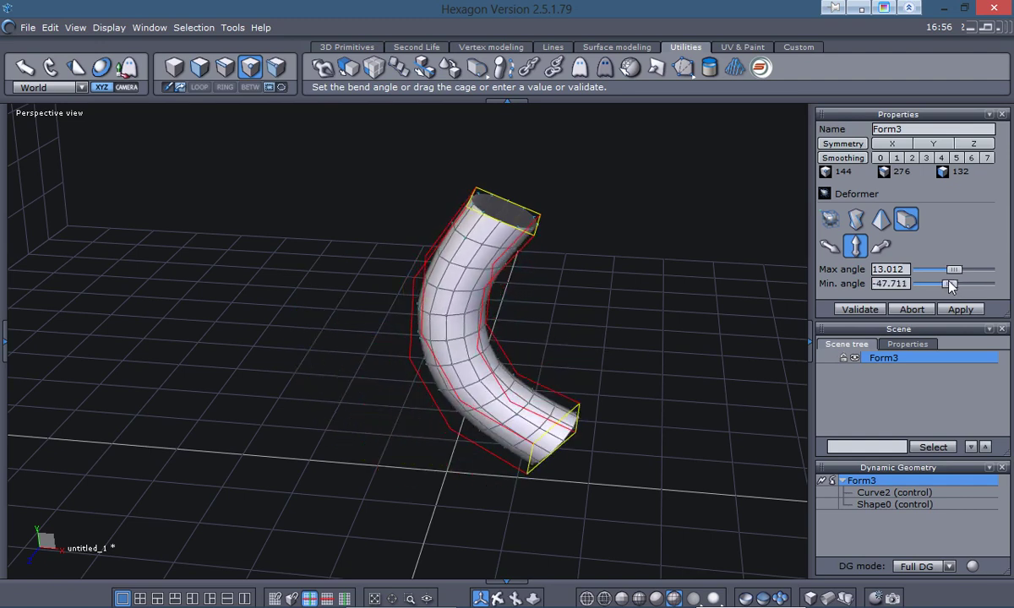
left_click(910, 310)
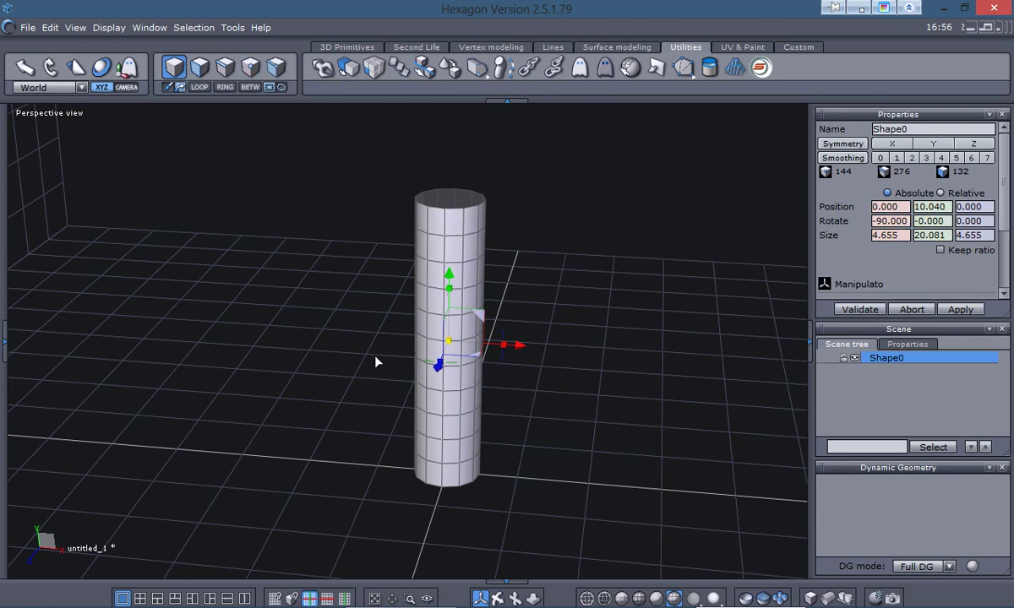
Step: Switch the viewport display of the cylinder to wireframe
middle_click_drag(370, 362, 383, 335)
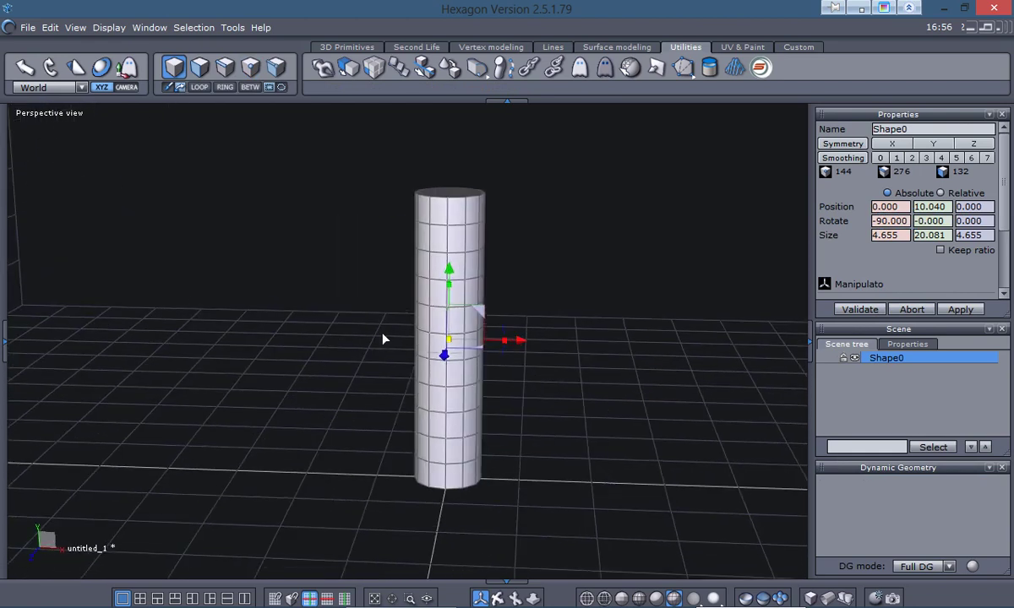
scroll(379, 335, "up", 3)
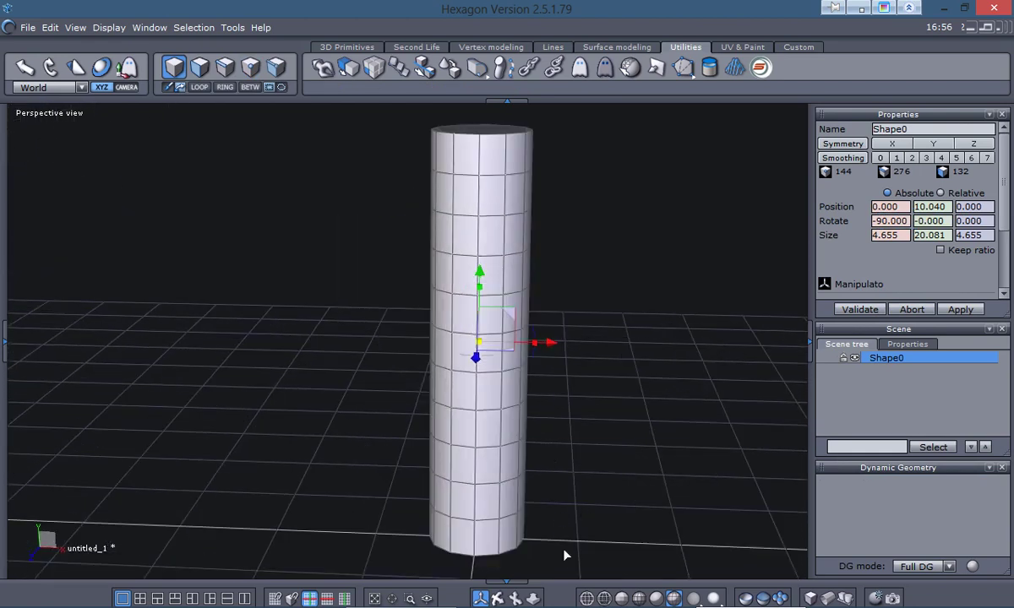
left_click(586, 599)
left_click_drag(609, 384, 611, 381)
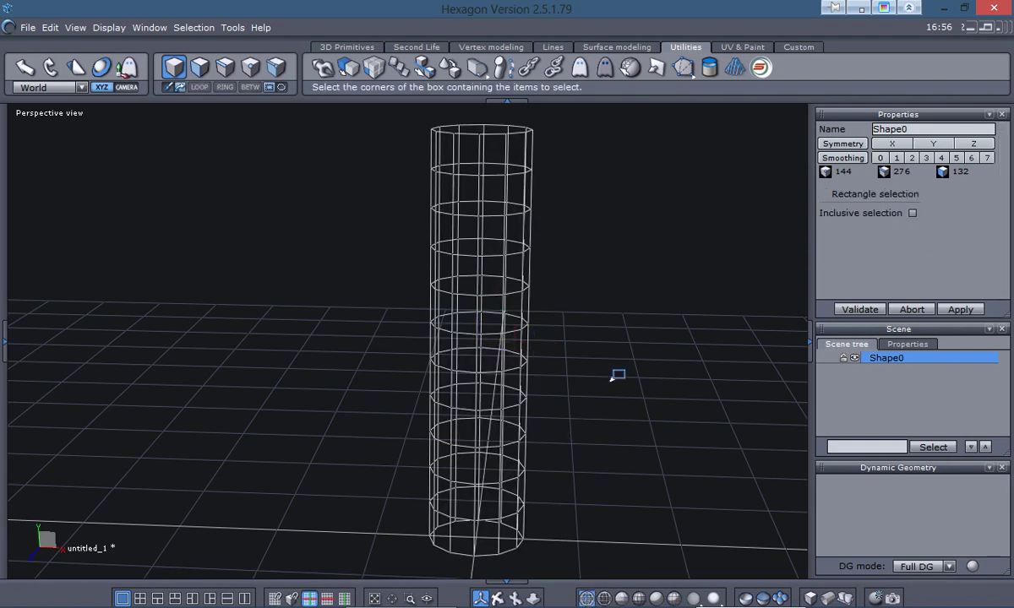
key("r")
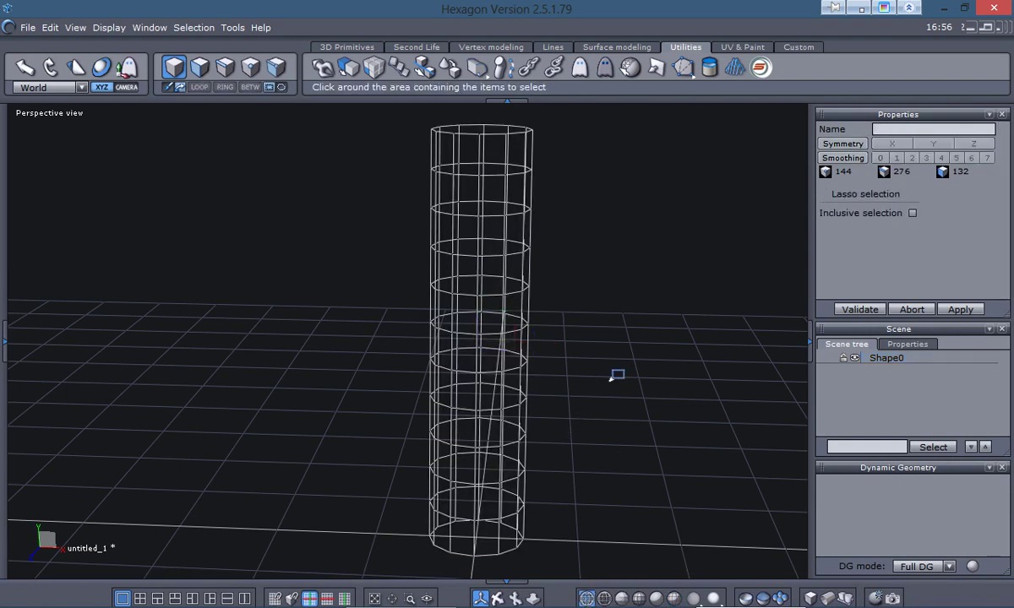
key("Escape")
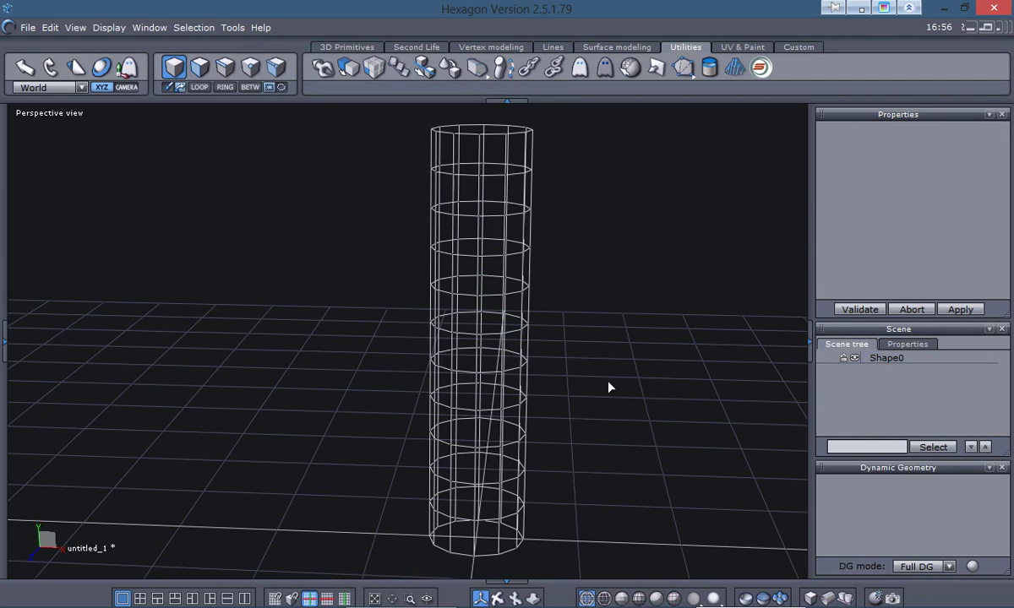
Step: Reselect the cylinder and switch to point selection mode
left_click(876, 358)
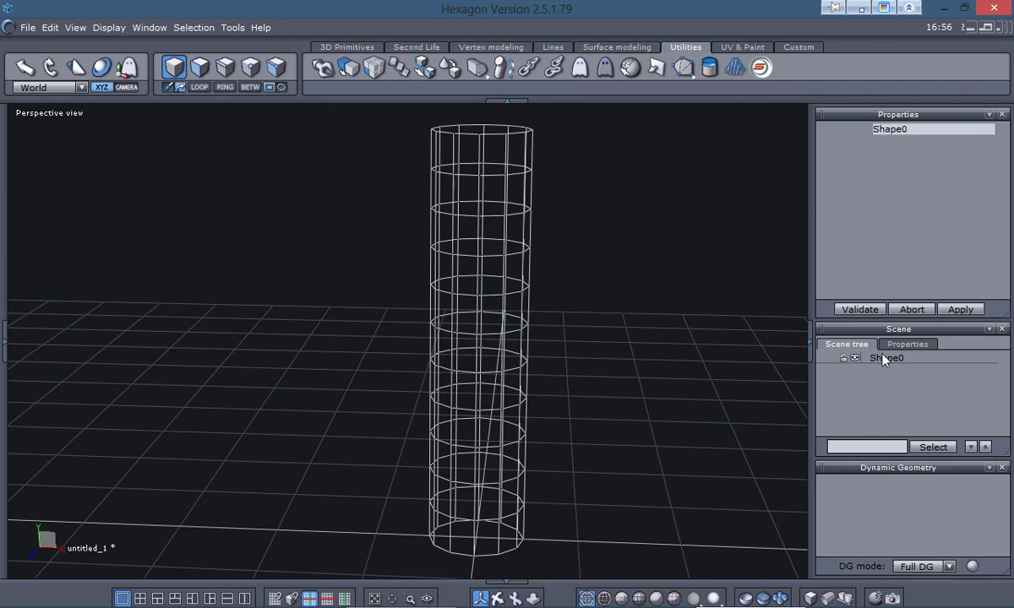
right_click(627, 355)
left_click(746, 338)
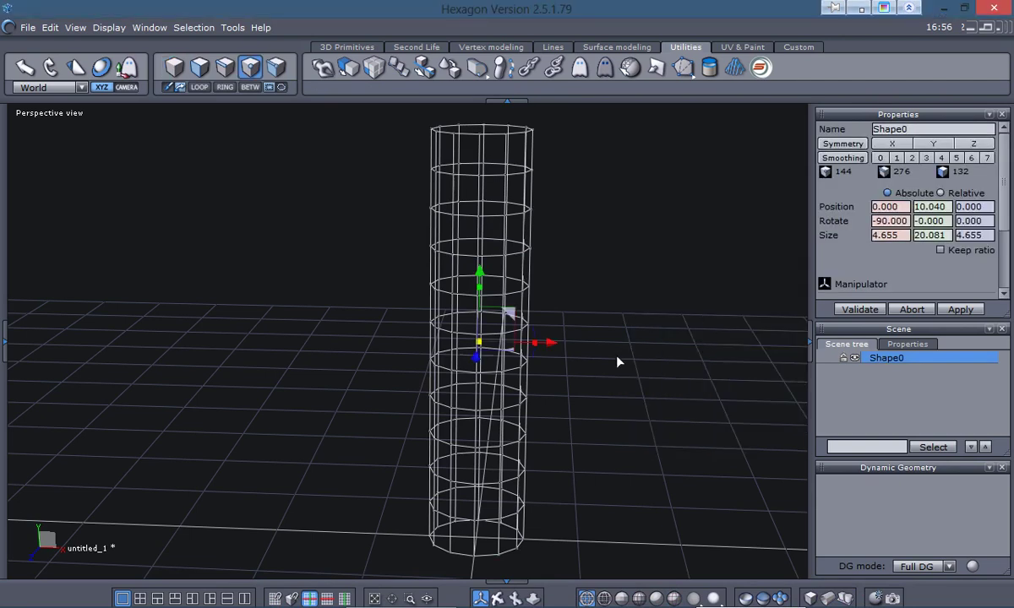
Step: Select the points of the cylinder's upper seven rings and return the viewport to shaded display with edges
middle_click_drag(616, 382, 606, 361)
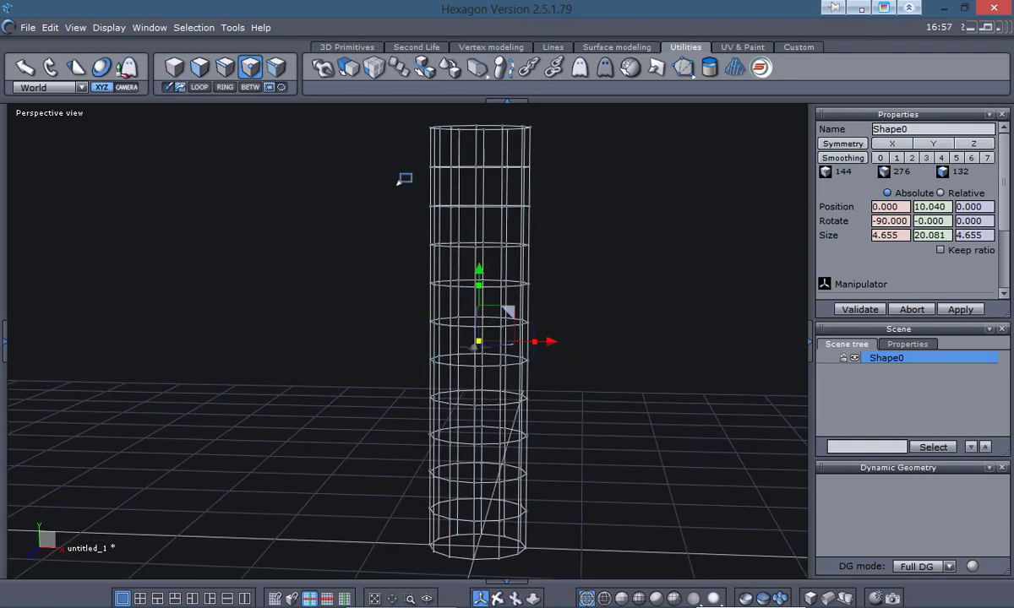
left_click_drag(395, 112, 570, 386)
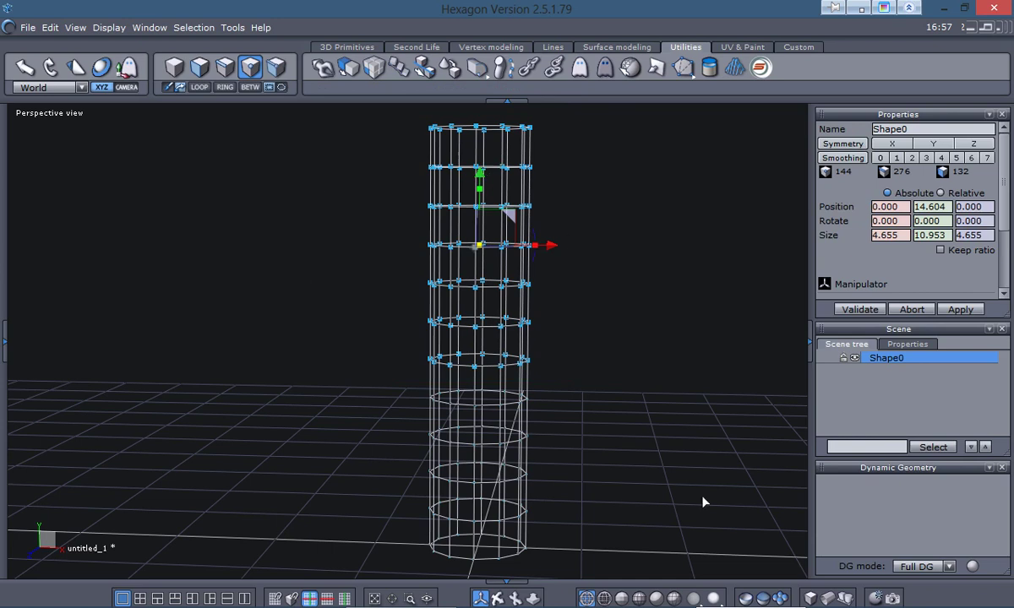
left_click(639, 598)
right_click_drag(661, 490, 594, 514)
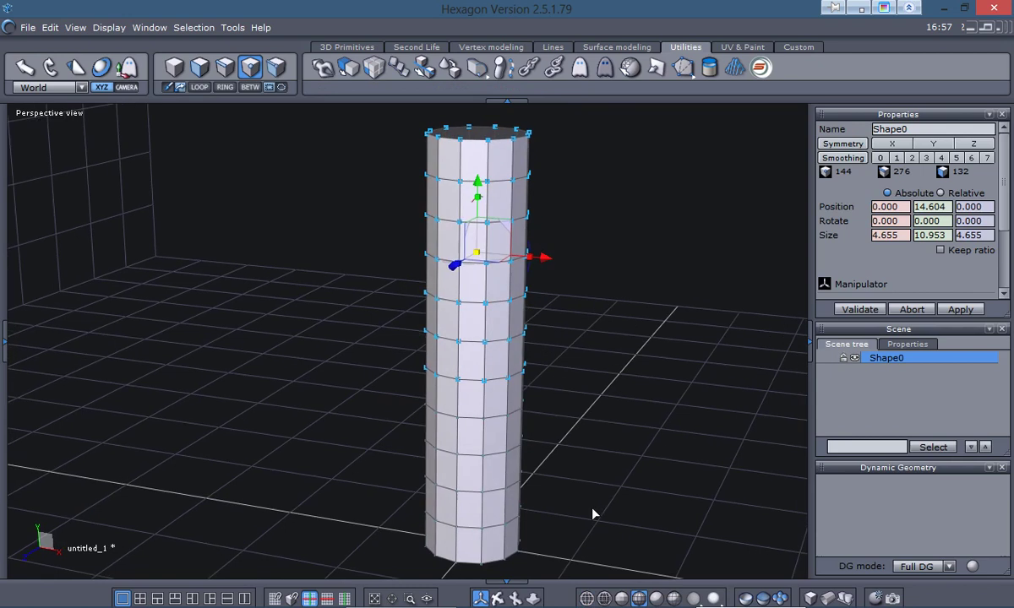
Step: Try bending only the cylinder's selected upper part sideways along its height with the Bend deformer's cage, and validate
left_click(478, 68)
left_click(477, 99)
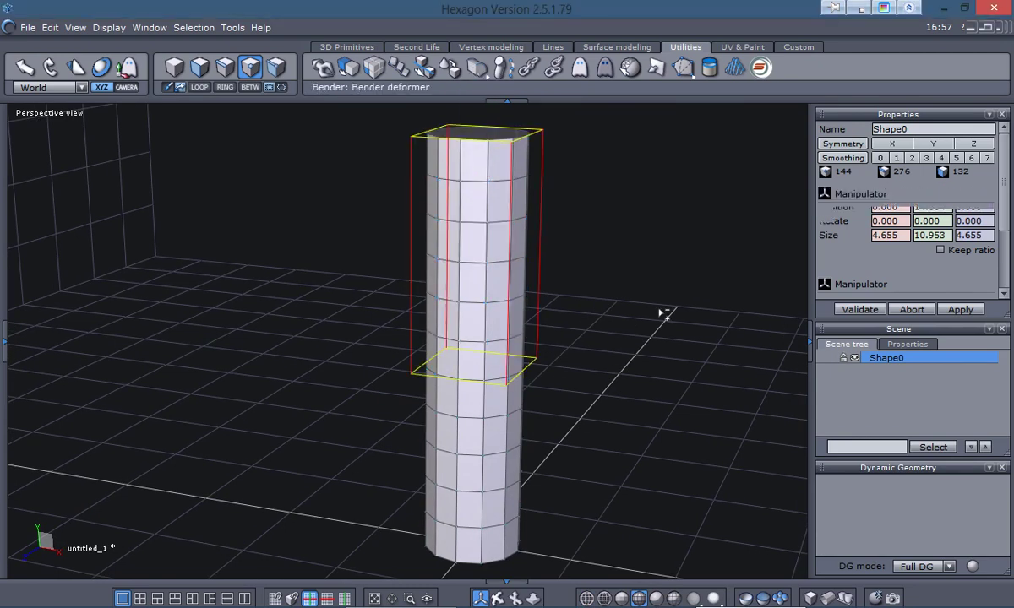
right_click_drag(640, 340, 620, 358)
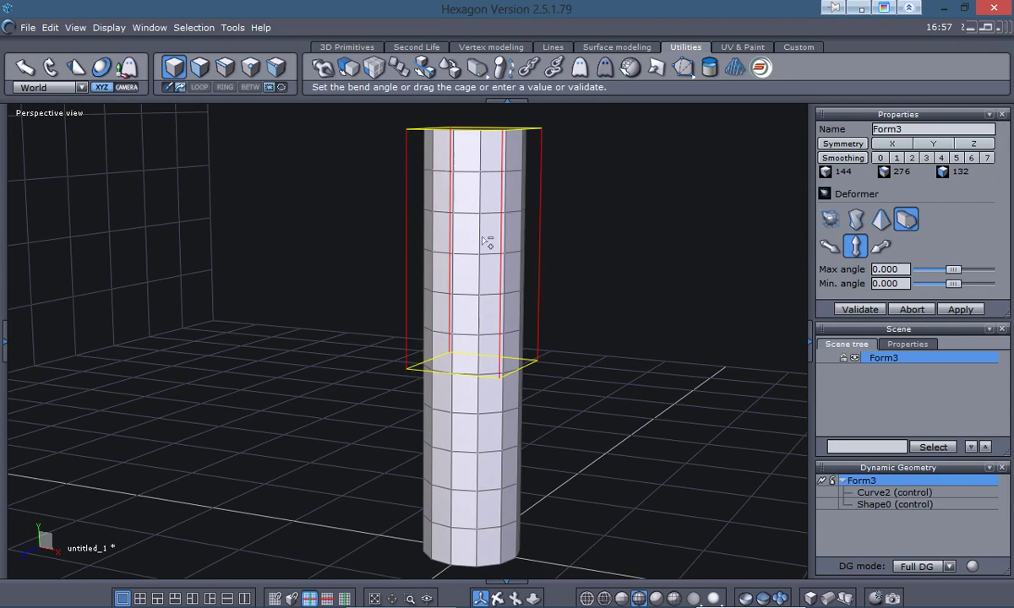
right_click_drag(584, 289, 559, 296)
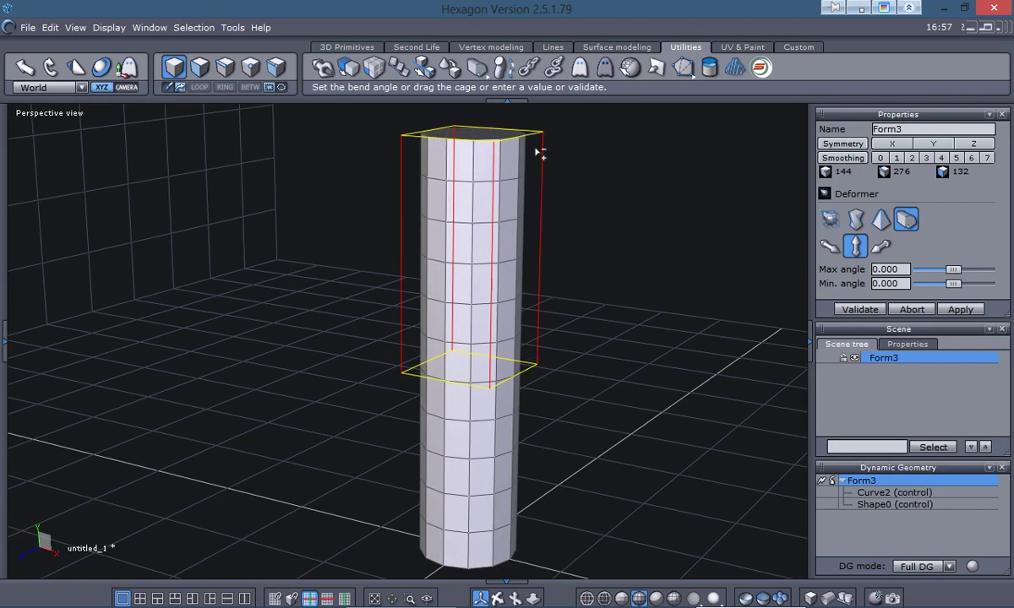
left_click_drag(480, 133, 493, 222)
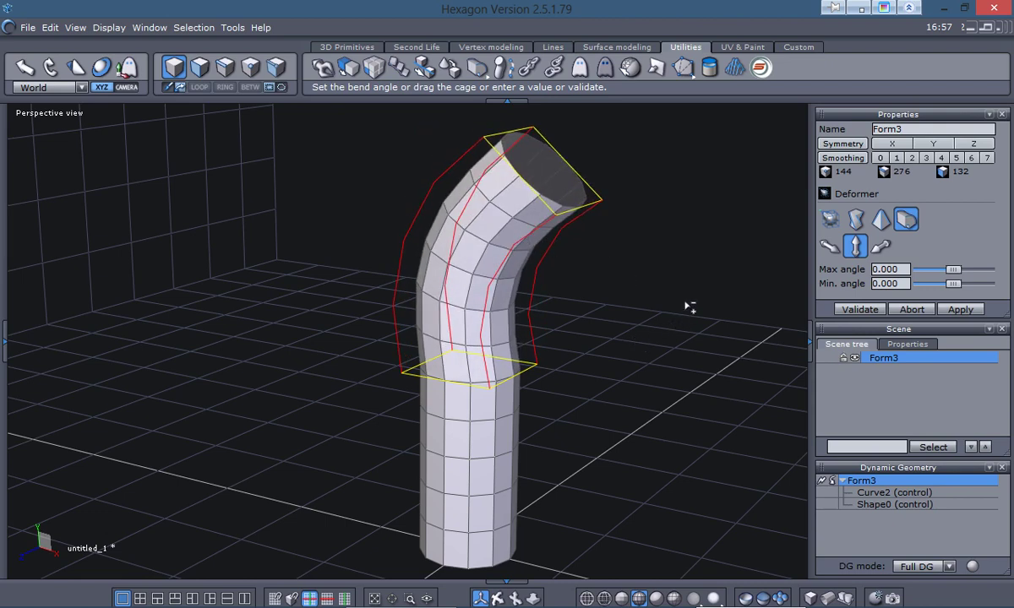
left_click(860, 310)
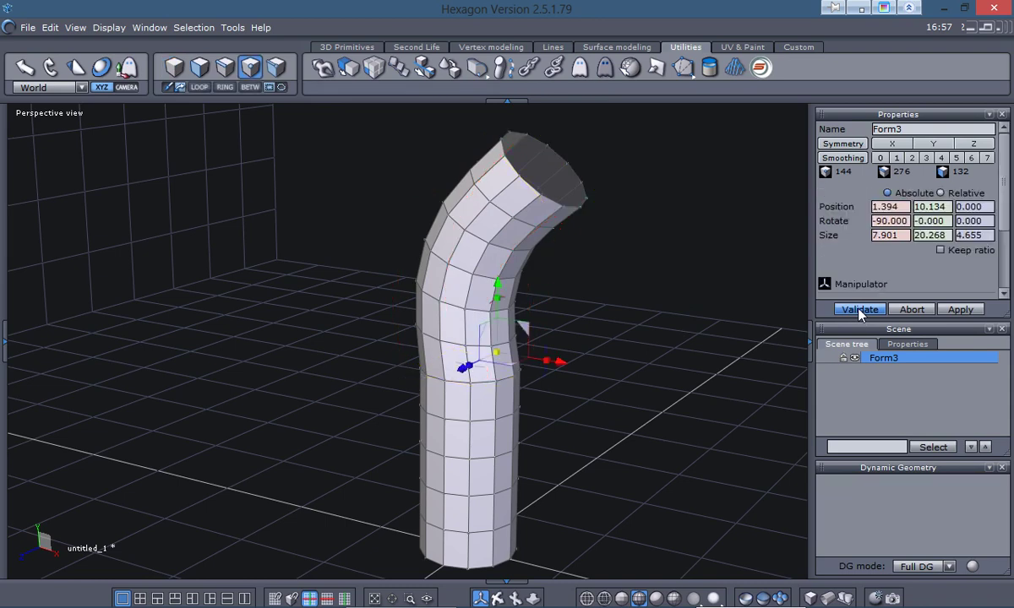
right_click_drag(702, 391, 922, 498)
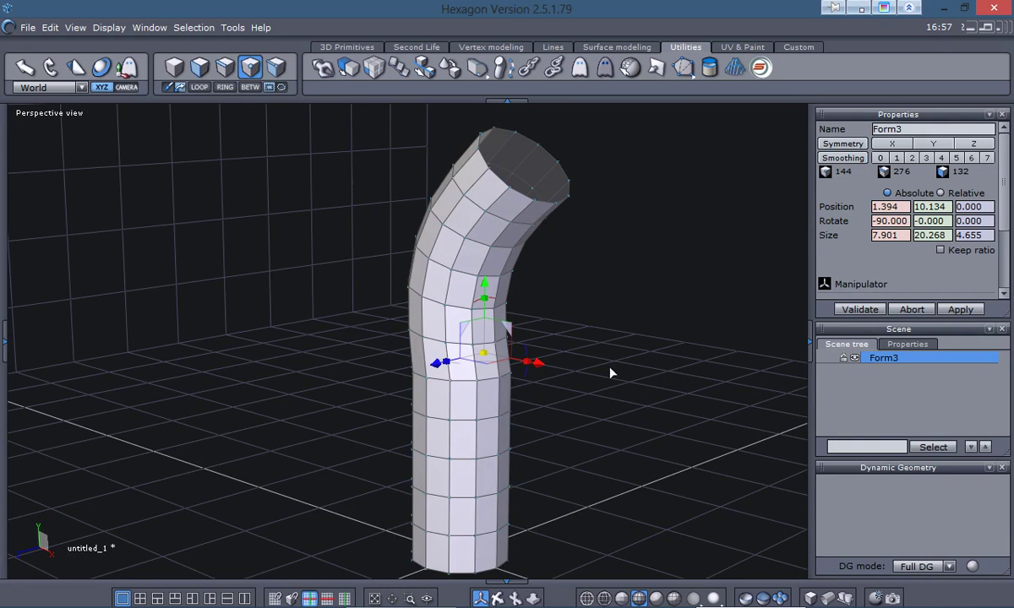
Step: Undo the bend of the cylinder's upper part
key("ctrl+z")
left_click(583, 375)
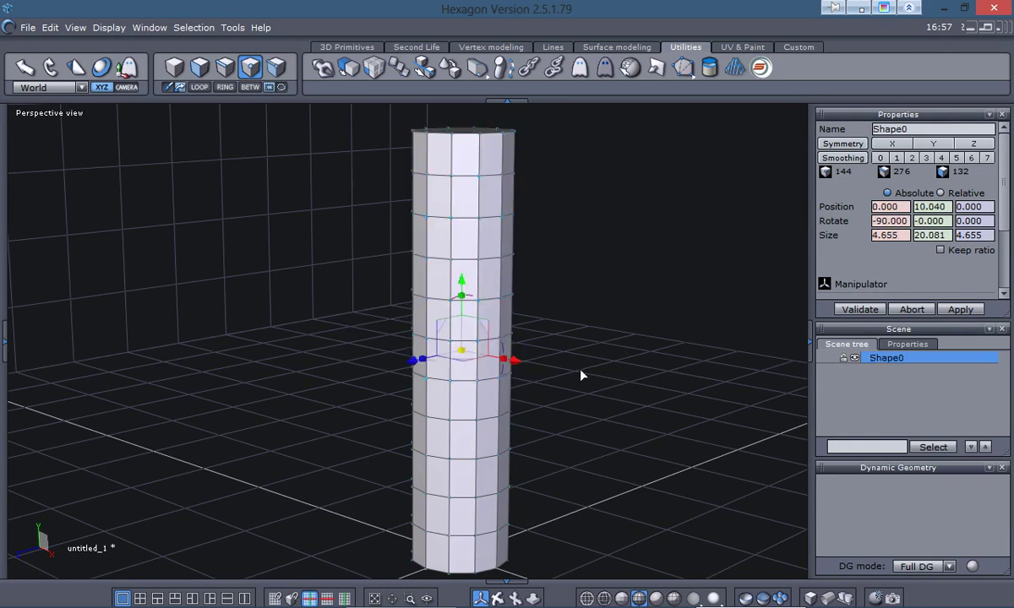
scroll(578, 377, "down", 2)
right_click_drag(577, 378, 625, 378)
scroll(617, 380, "up", 3)
scroll(614, 379, "down", 2)
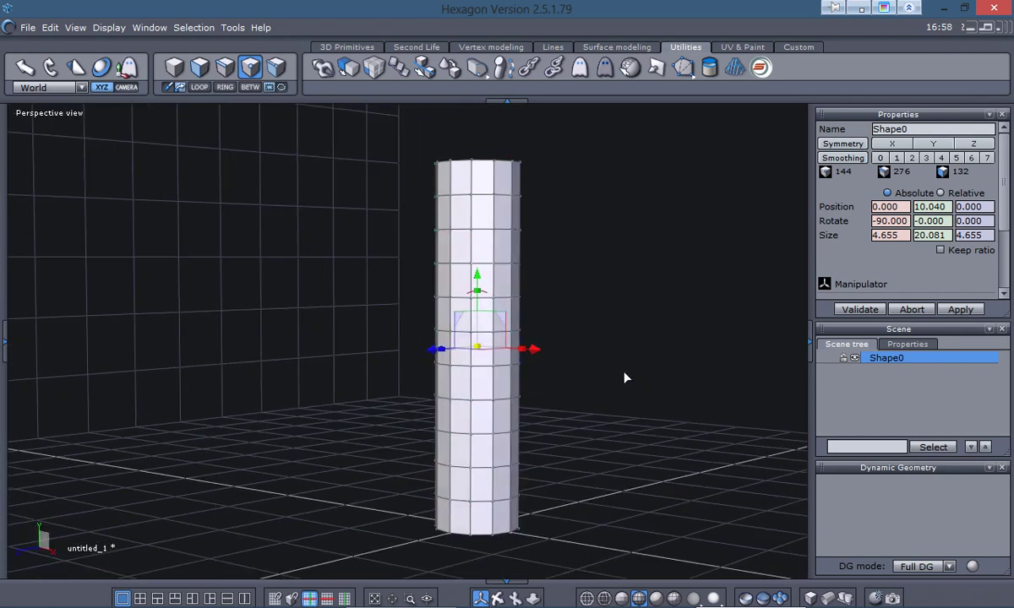
Step: In an orthographic front view, draw an L-shaped polyline beside the cylinder from the ground line, about 9.6 high and 7.7 wide
key("KP_2")
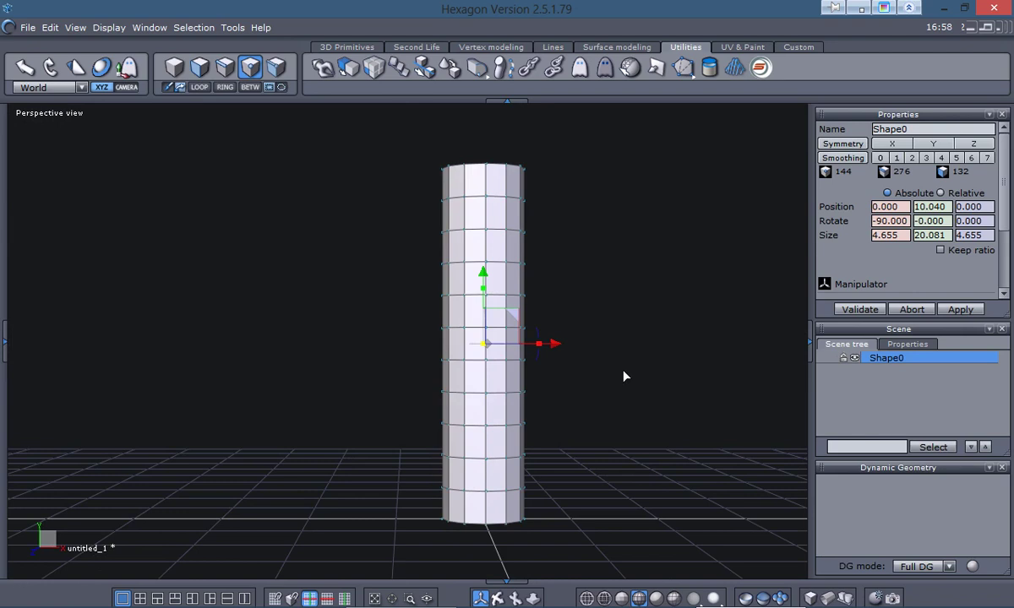
key("KP_5")
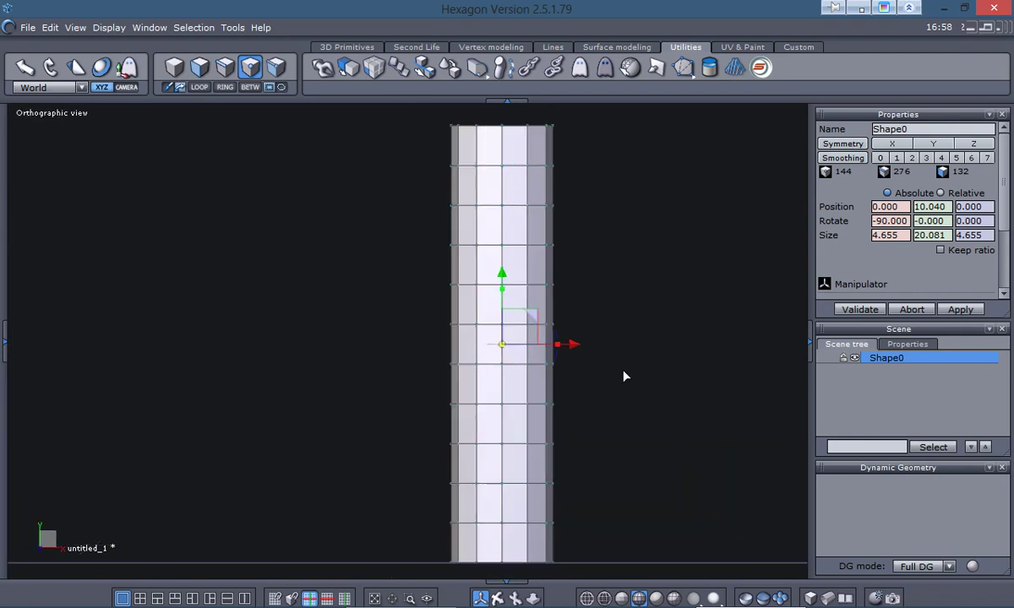
scroll(622, 377, "down", 2)
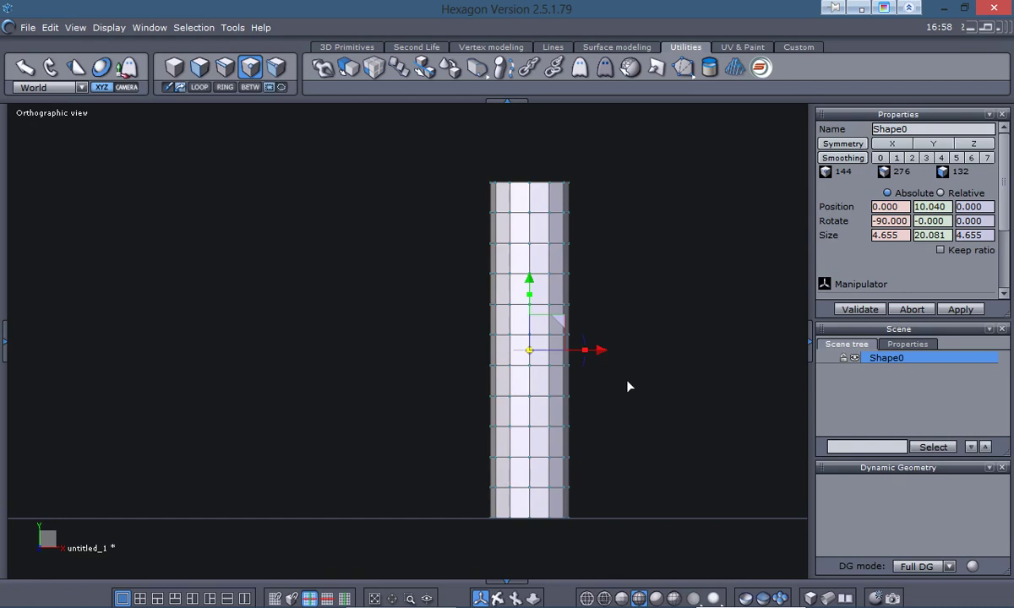
middle_click_drag(672, 369, 541, 375)
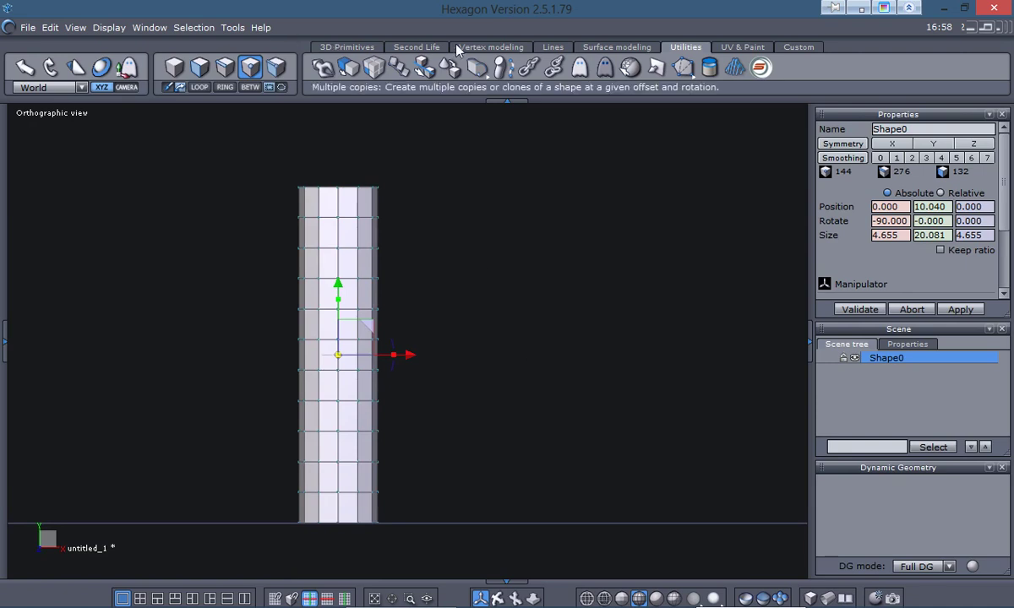
left_click(552, 47)
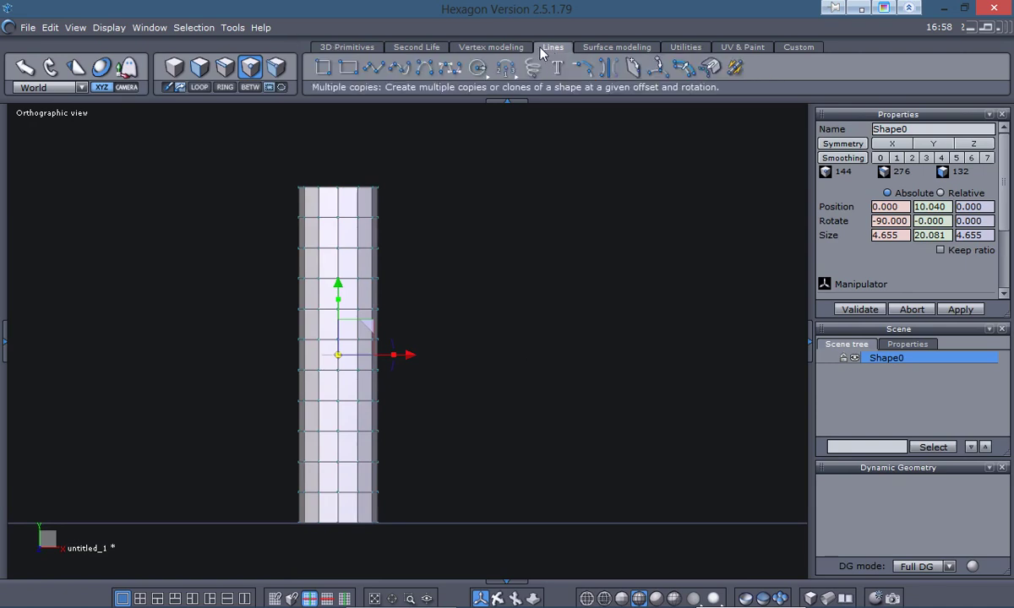
left_click(375, 71)
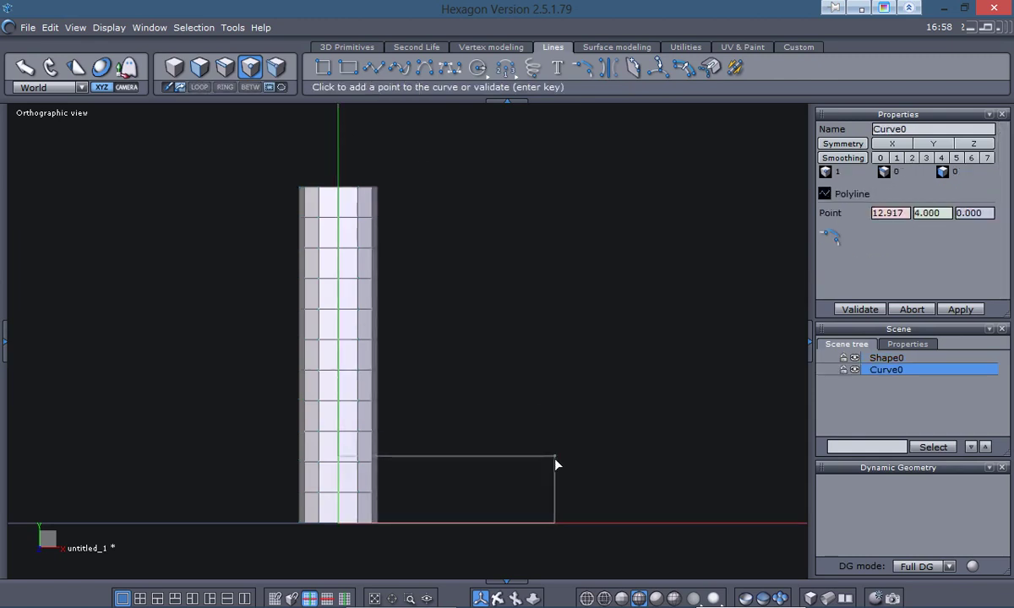
left_click(525, 524)
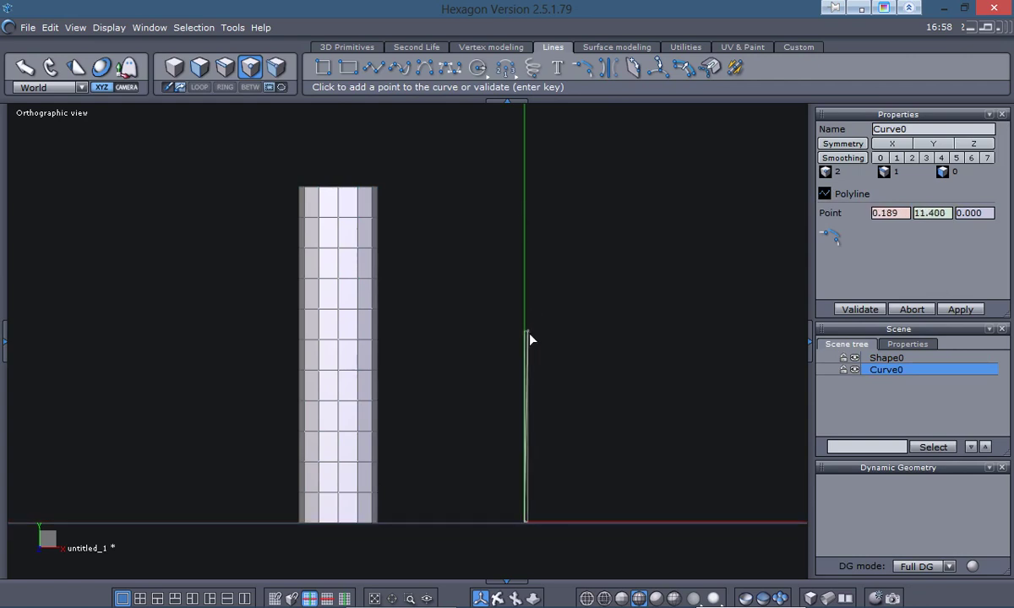
key("x")
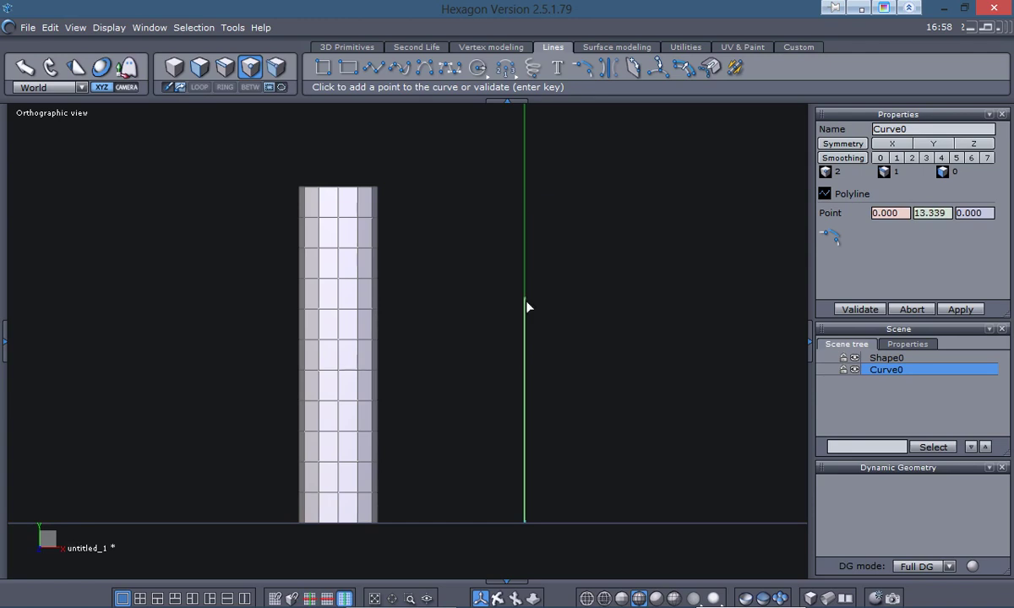
left_click(537, 362)
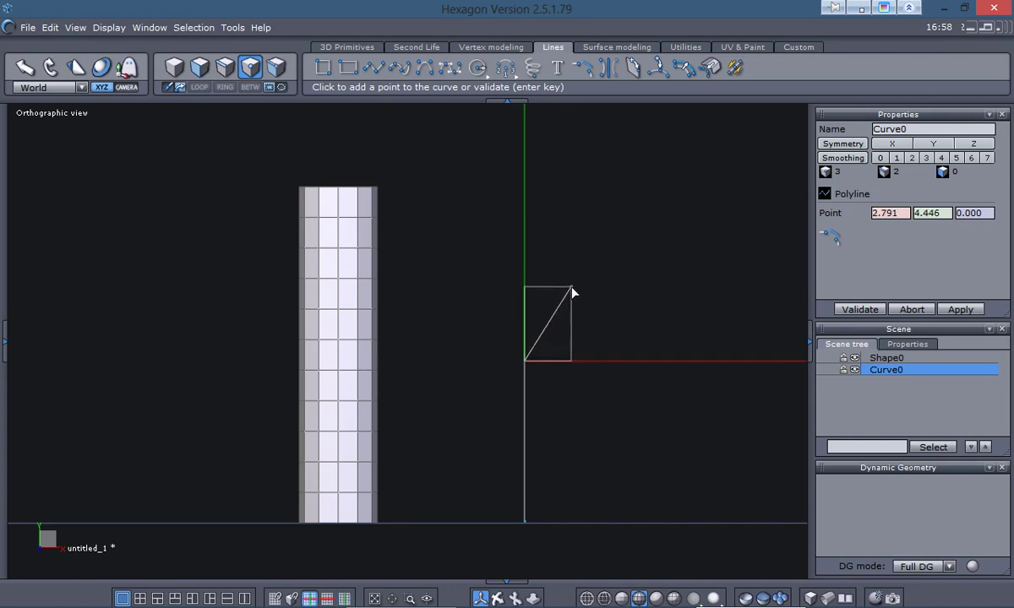
left_click(653, 362)
key("Return")
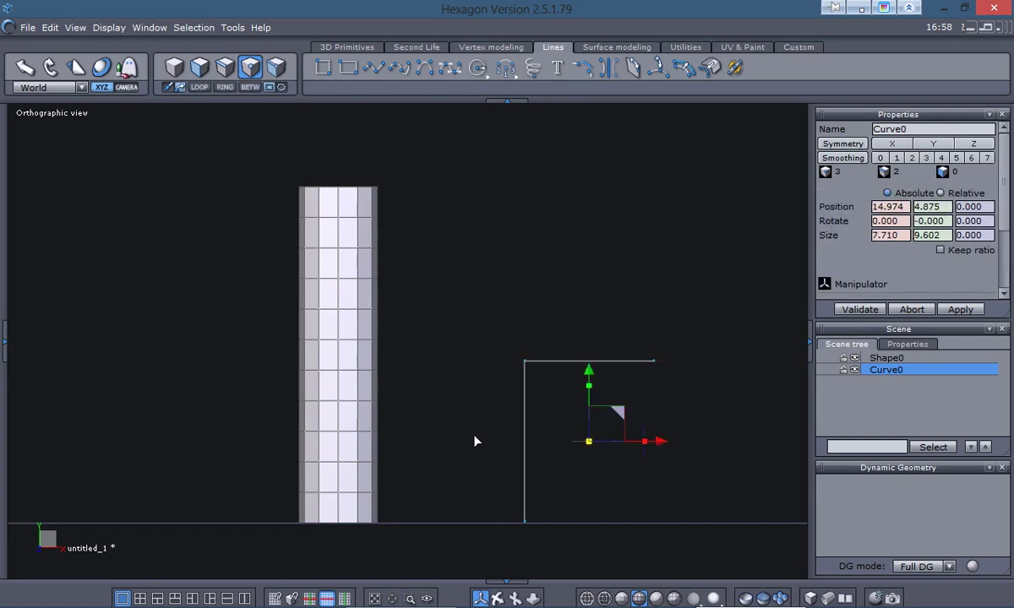
Step: Chamfer the polyline's corner point with a radius of 4.053 and a range of 4
scroll(510, 430, "up", 3)
scroll(472, 430, "down", 2)
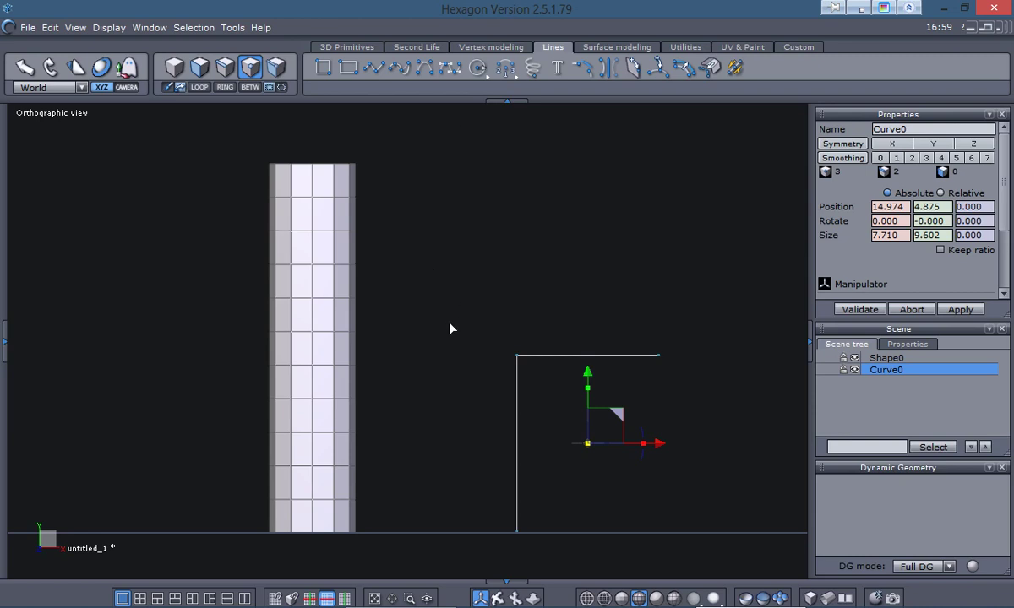
left_click(517, 356)
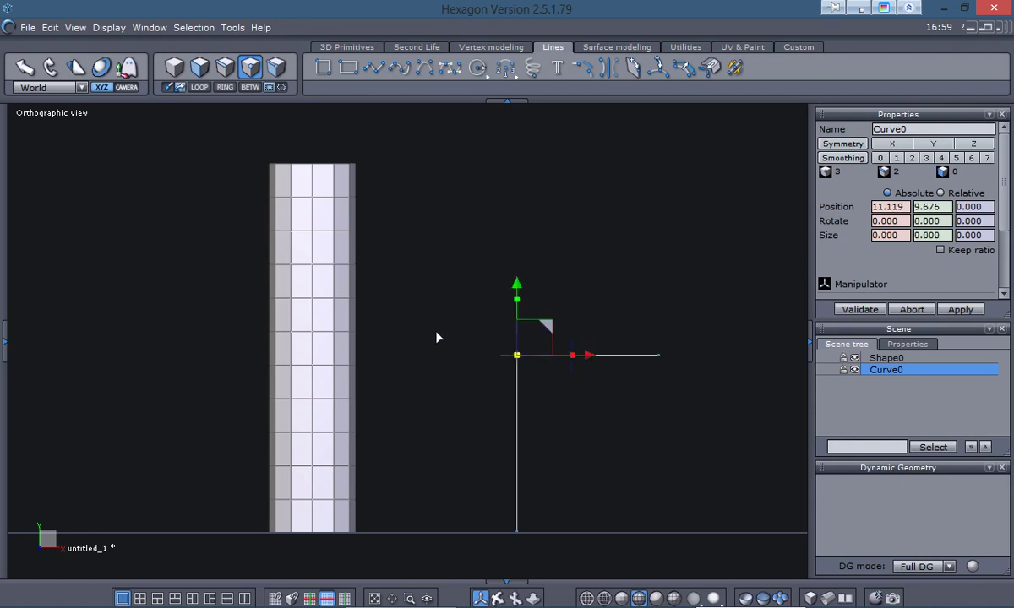
left_click(617, 46)
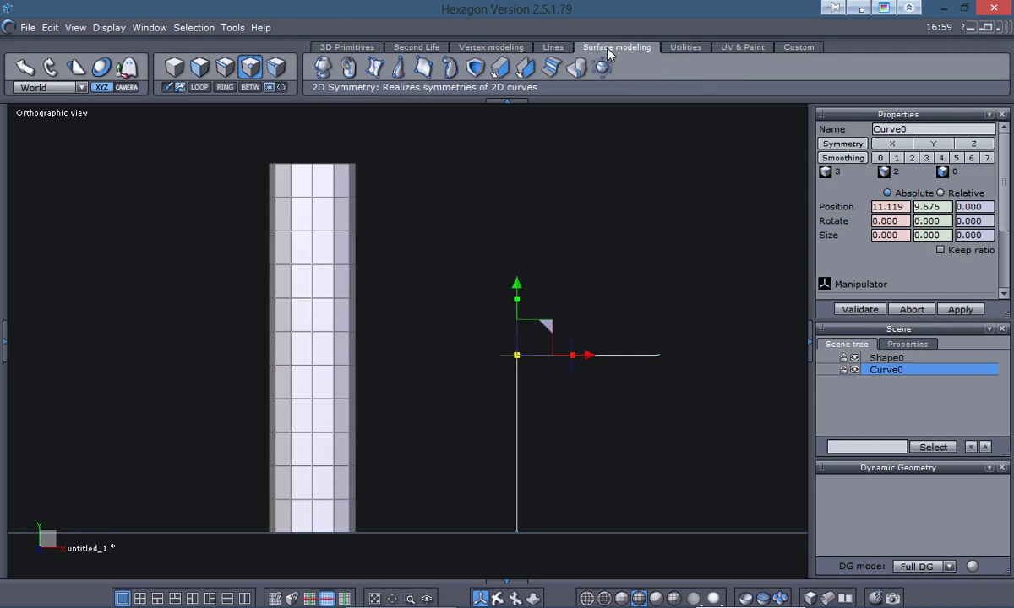
left_click(553, 68)
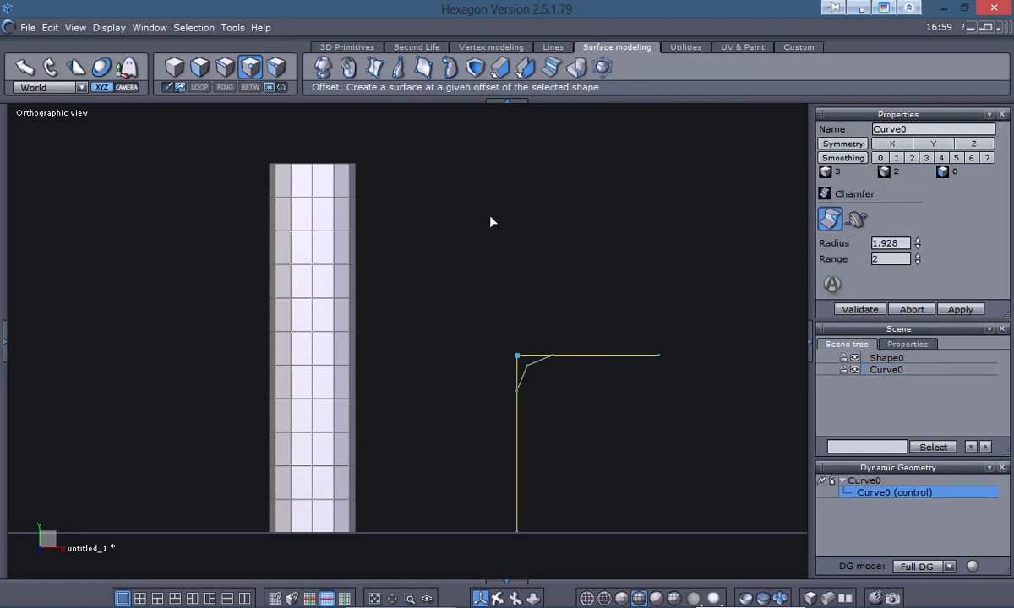
scroll(574, 403, "up", 4)
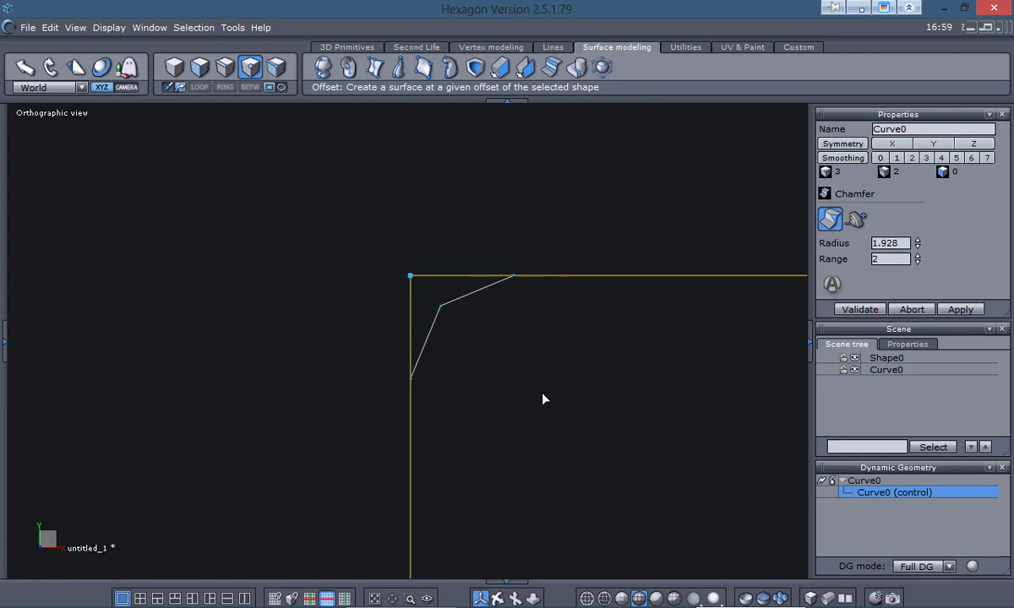
middle_click_drag(568, 387, 547, 348)
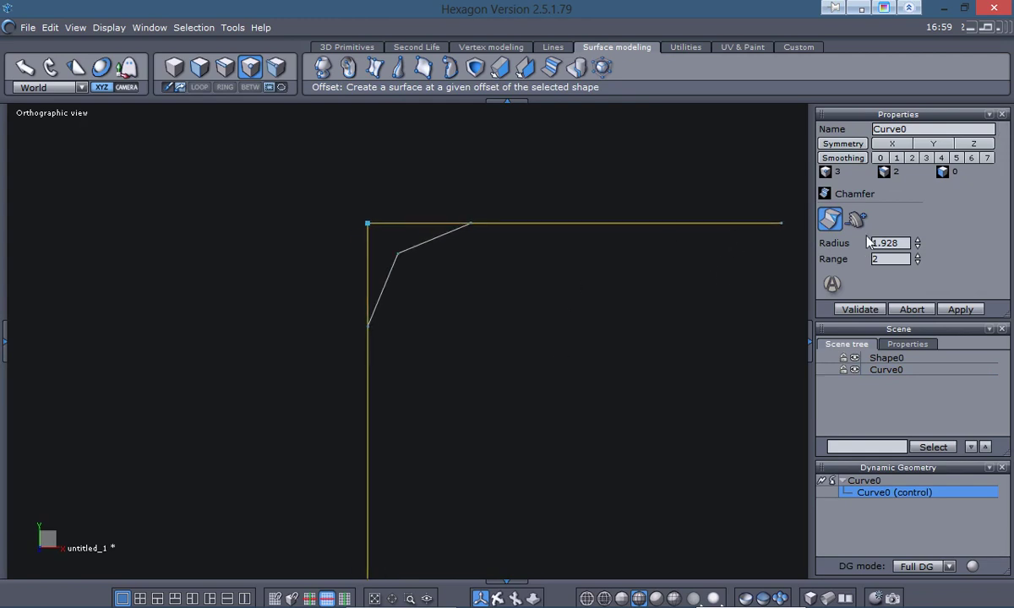
mouse_move(918, 242)
left_mouse_down()
mouse_move(918, 214)
mouse_move(918, 249)
mouse_move(918, 221)
mouse_move(918, 232)
left_mouse_up()
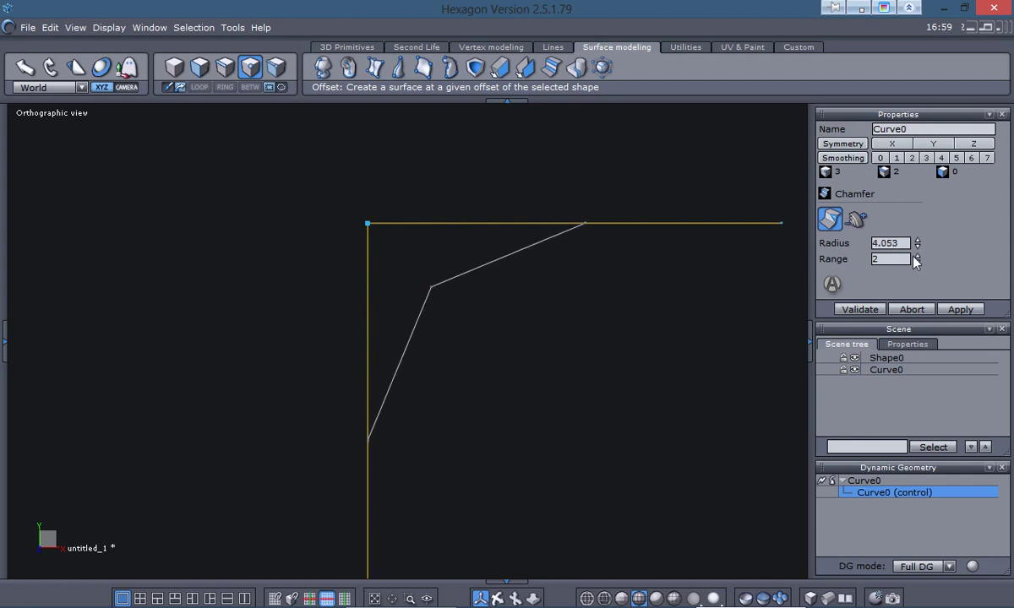
left_click(917, 255)
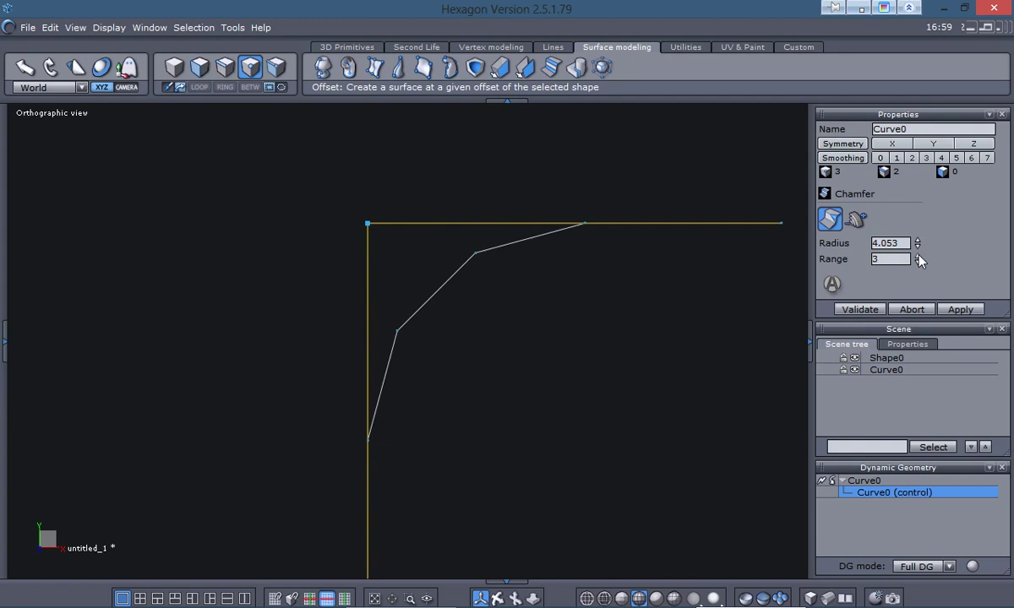
left_click(918, 255)
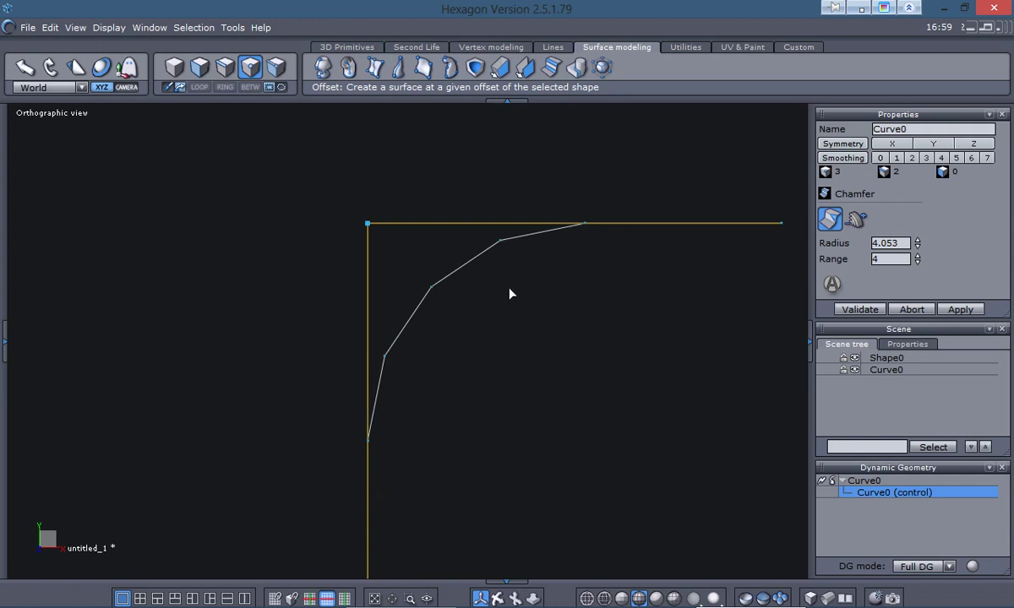
left_click(860, 309)
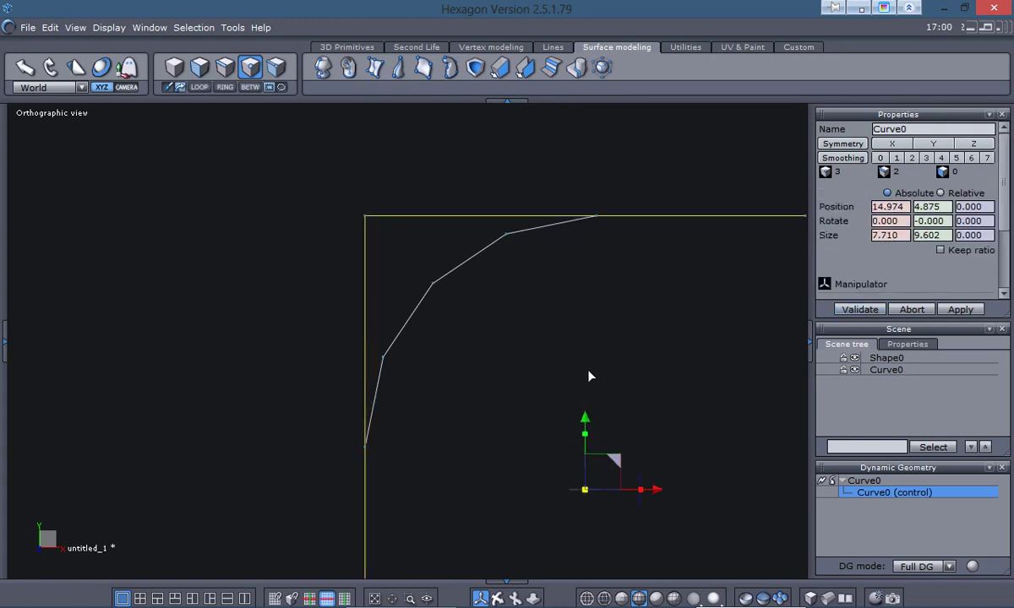
Step: Collapse the dynamic geometry of the chamfered polyline
middle_click_drag(589, 371, 549, 314)
scroll(550, 315, "down", 2)
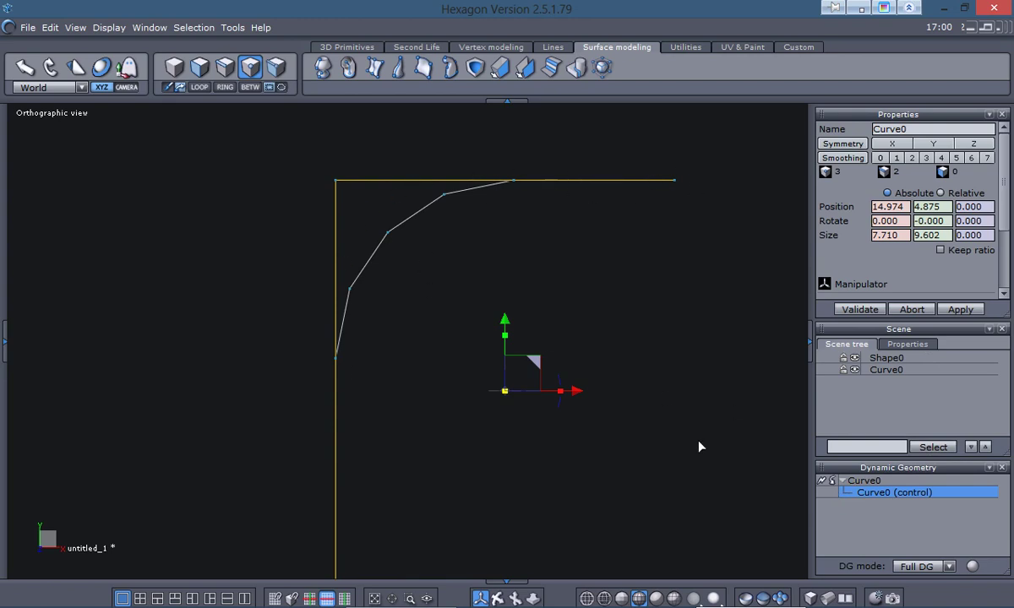
left_click(823, 483)
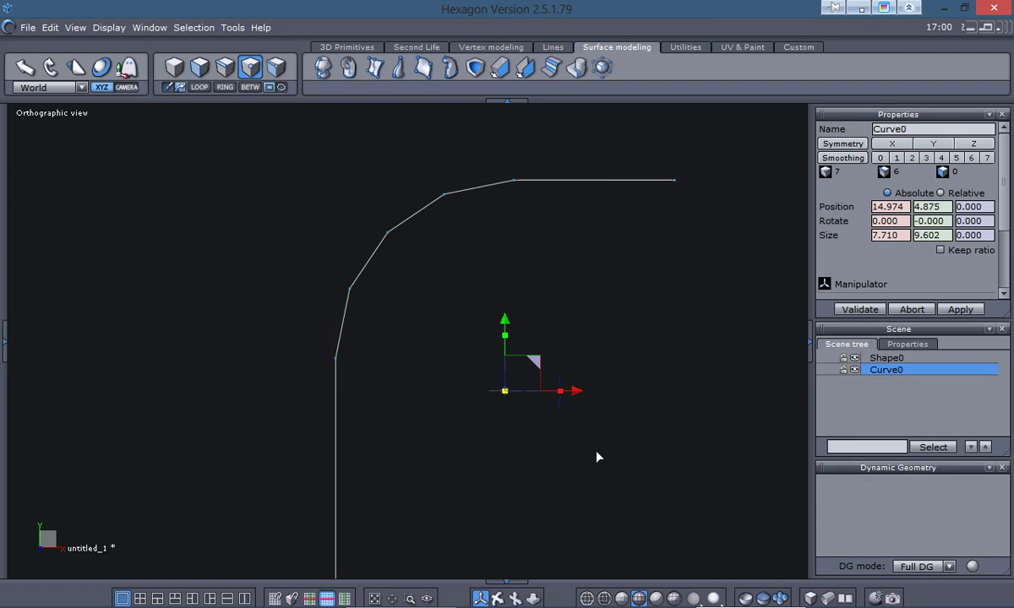
scroll(575, 470, "down", 2)
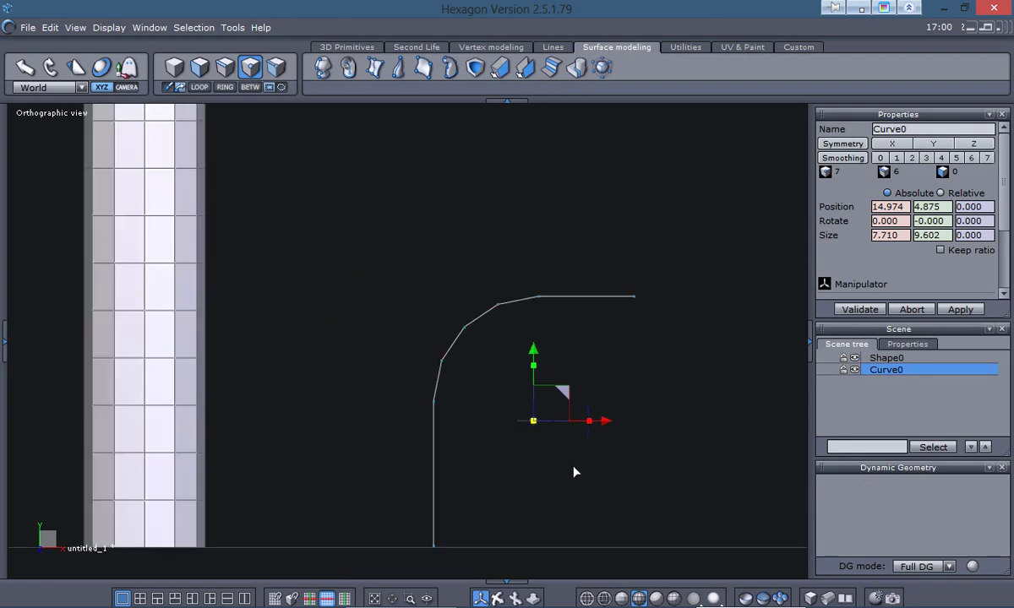
scroll(553, 471, "up", 1)
scroll(552, 472, "down", 1)
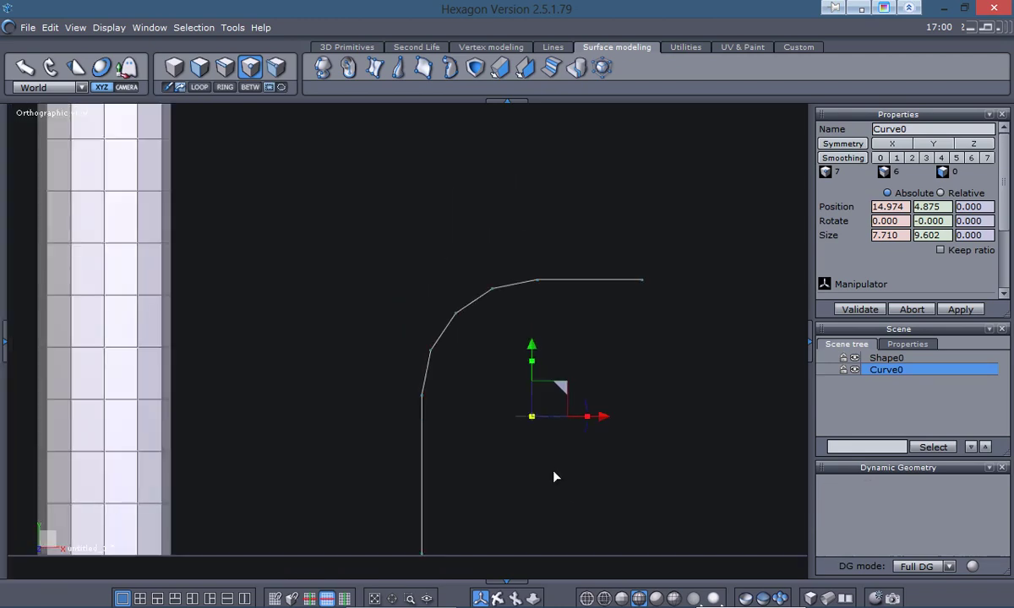
Step: Bend the whole cylinder along the chamfered L-shaped curve with the Bend tool
scroll(534, 467, "up", 1)
scroll(532, 478, "down", 1)
scroll(522, 463, "down", 1)
middle_click_drag(523, 458, 514, 430)
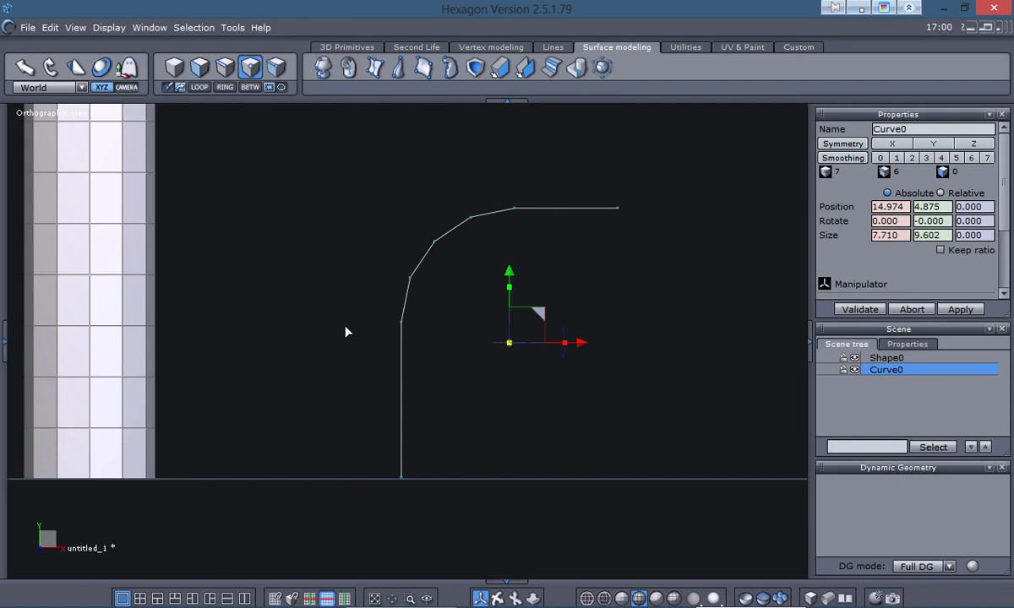
scroll(343, 332, "down", 1)
scroll(341, 332, "down", 1)
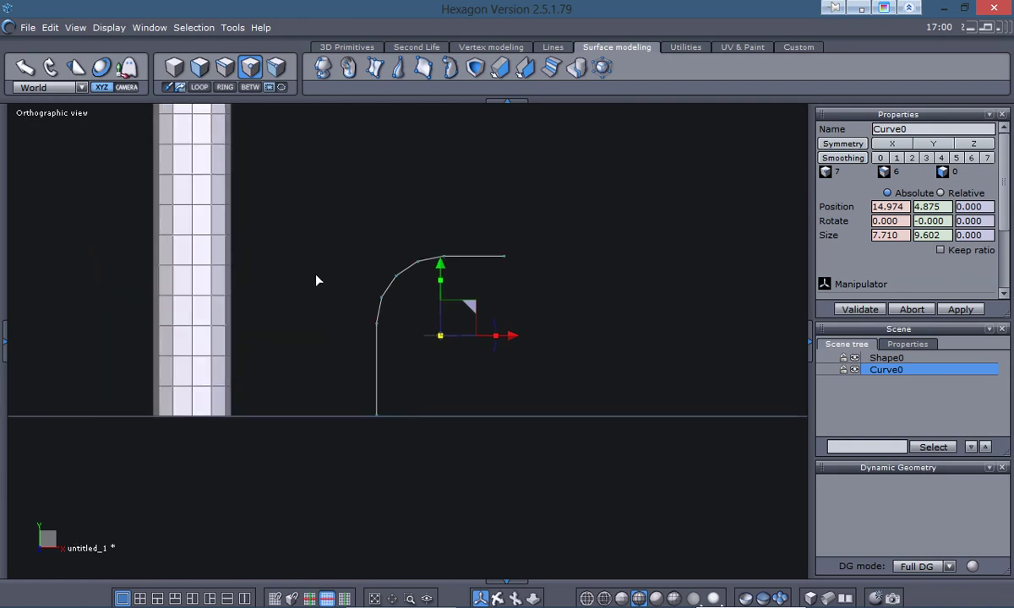
scroll(320, 297, "down", 2)
scroll(320, 293, "up", 3)
middle_click_drag(323, 285, 392, 312)
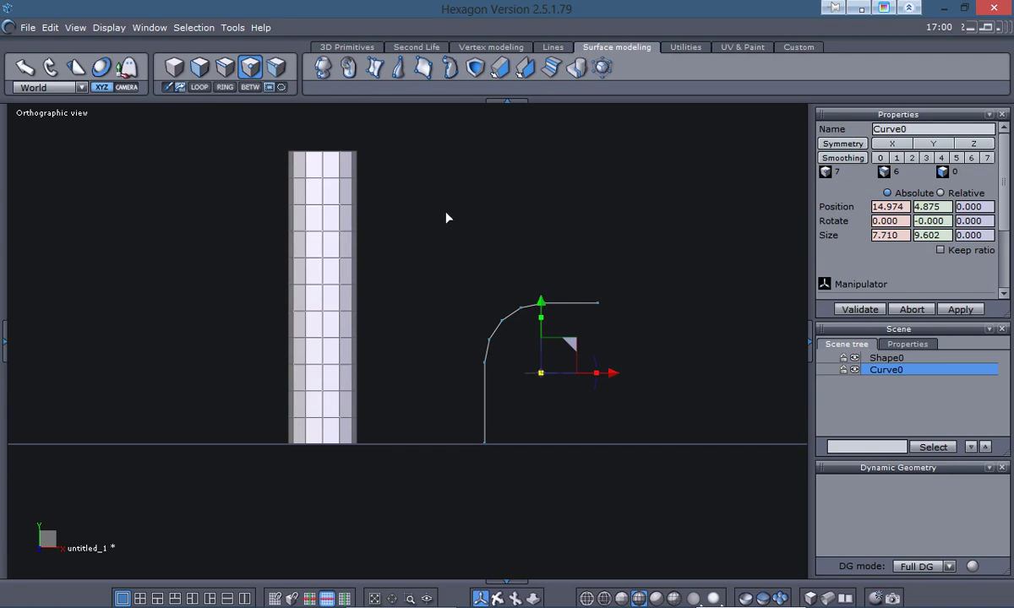
left_click(175, 68)
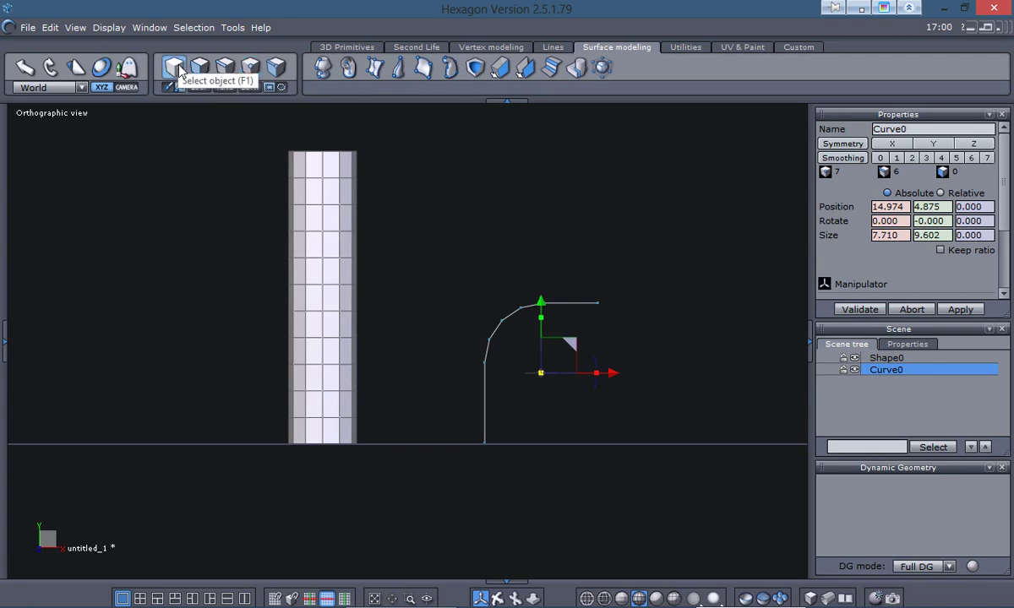
left_click(314, 266)
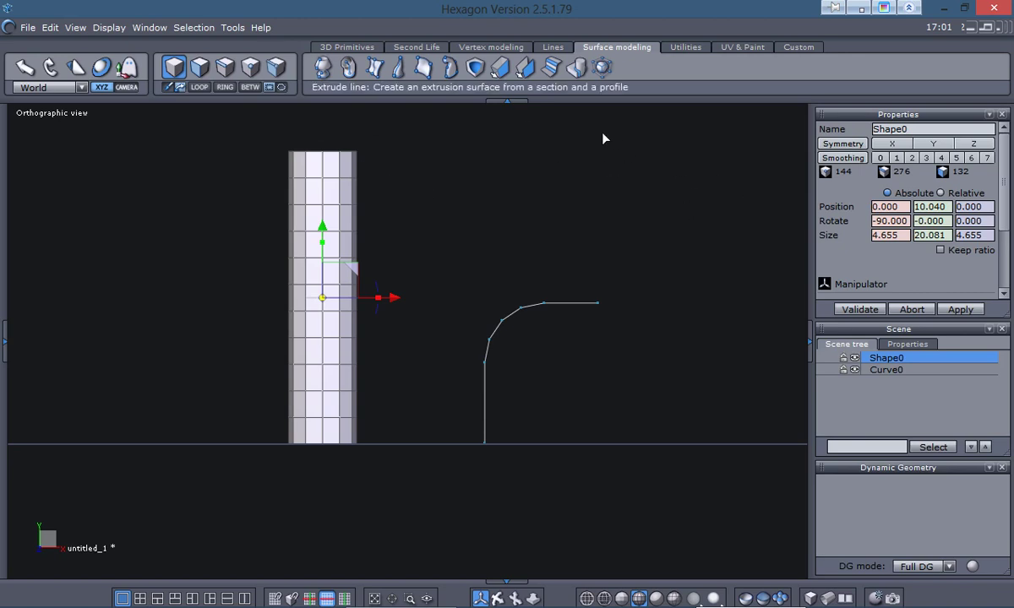
left_click(687, 48)
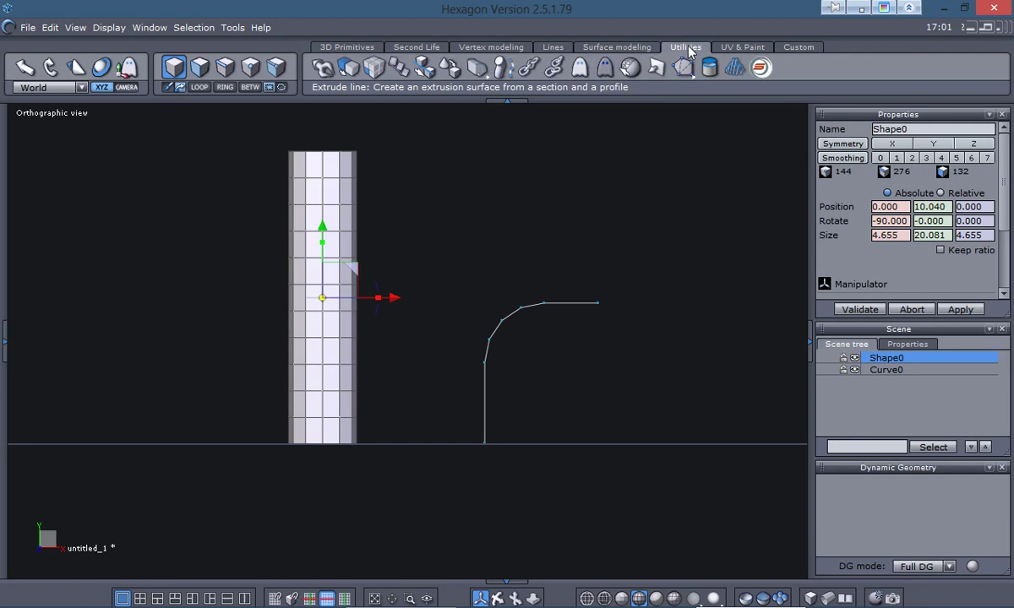
left_click(503, 72)
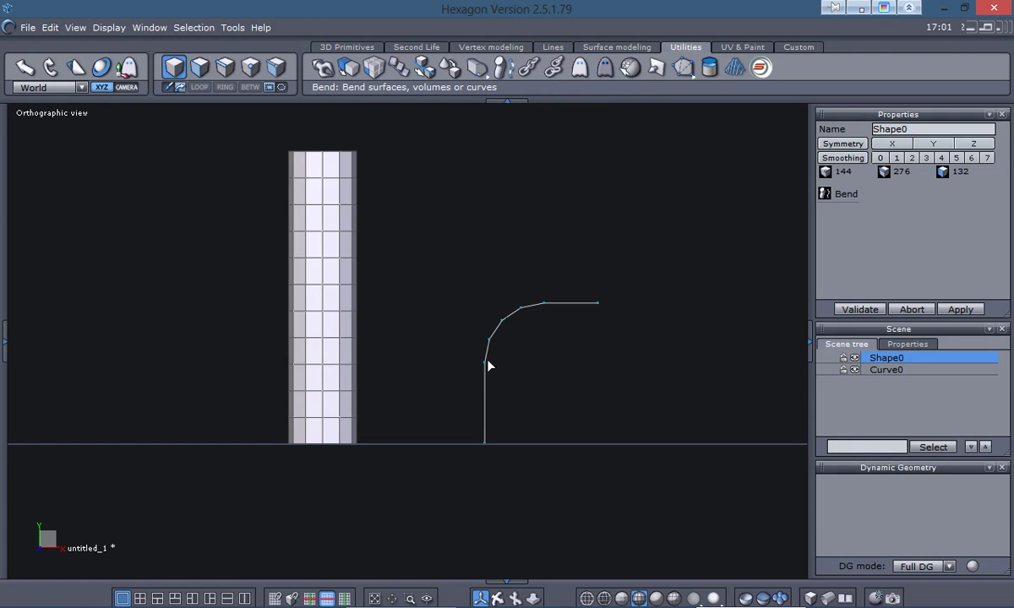
left_click(502, 326)
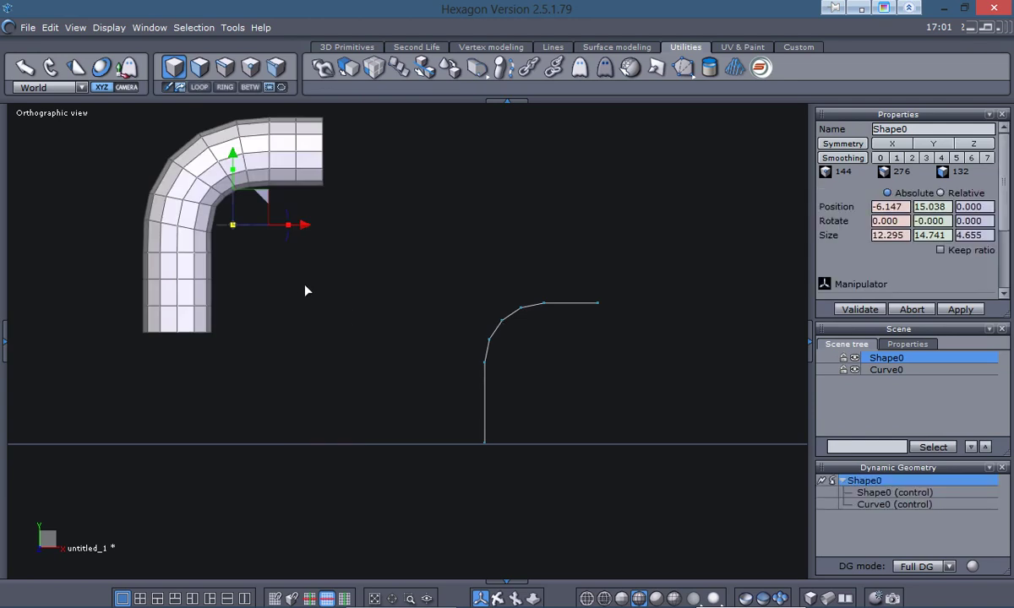
middle_click_drag(307, 290, 391, 326)
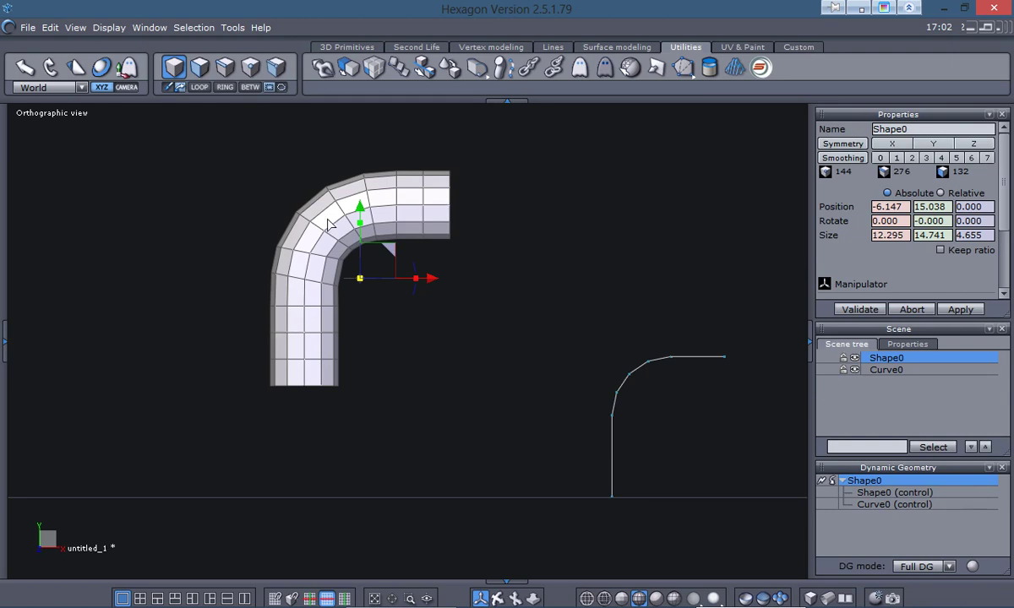
middle_click_drag(577, 355, 539, 349)
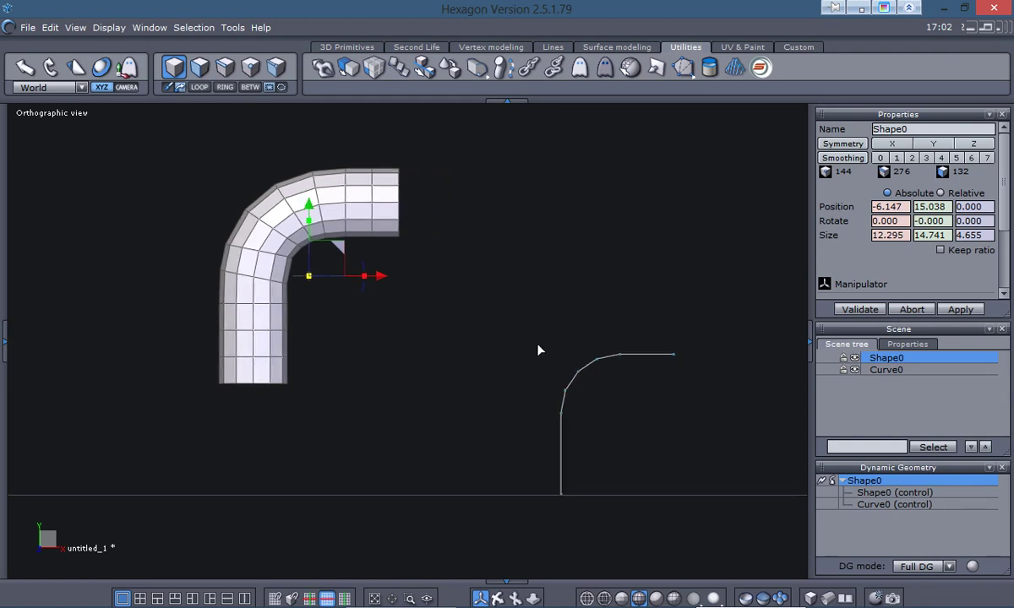
Step: Try to reshape the bent cylinder by raising a point on the arc of its control curve
left_click(868, 505)
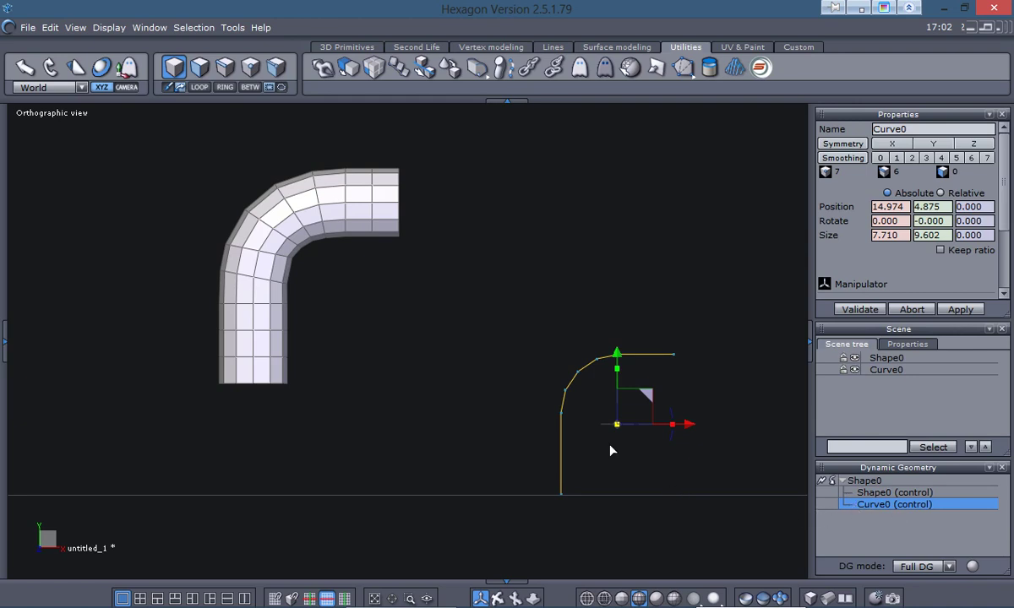
left_click(562, 423)
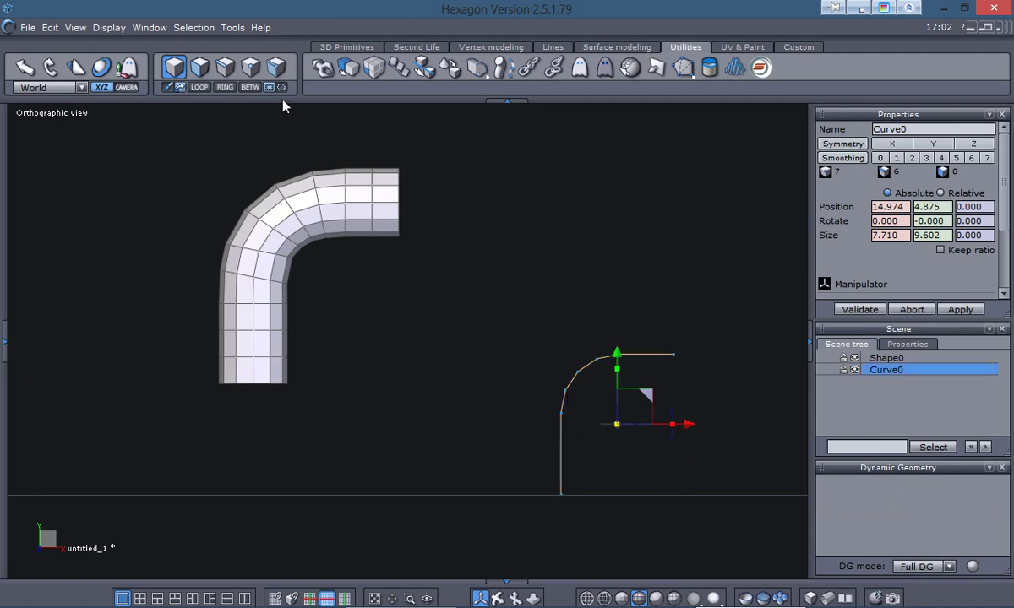
left_click(243, 72)
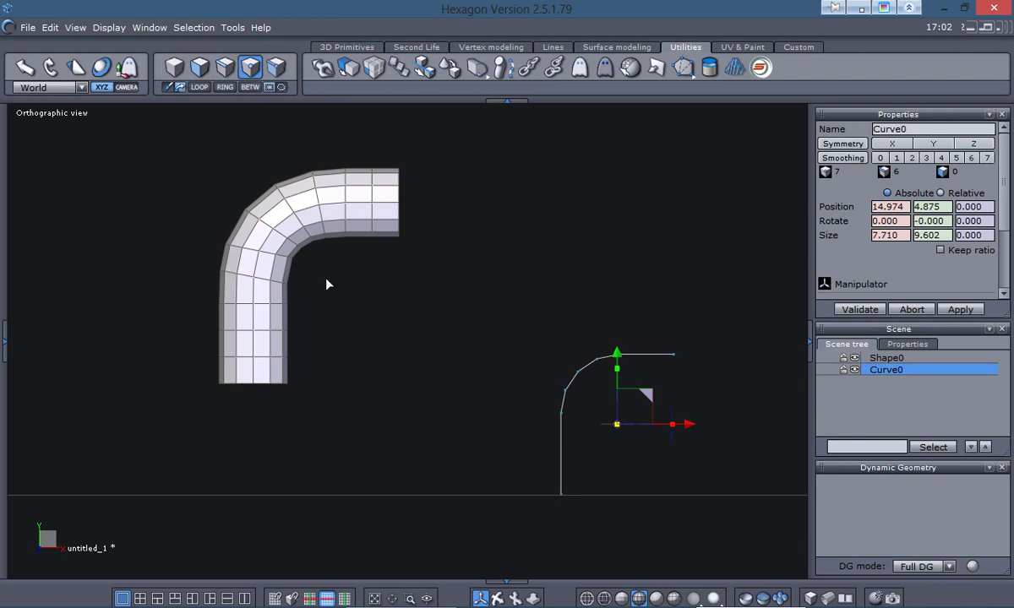
left_click(598, 357)
left_click_drag(597, 287, 597, 272)
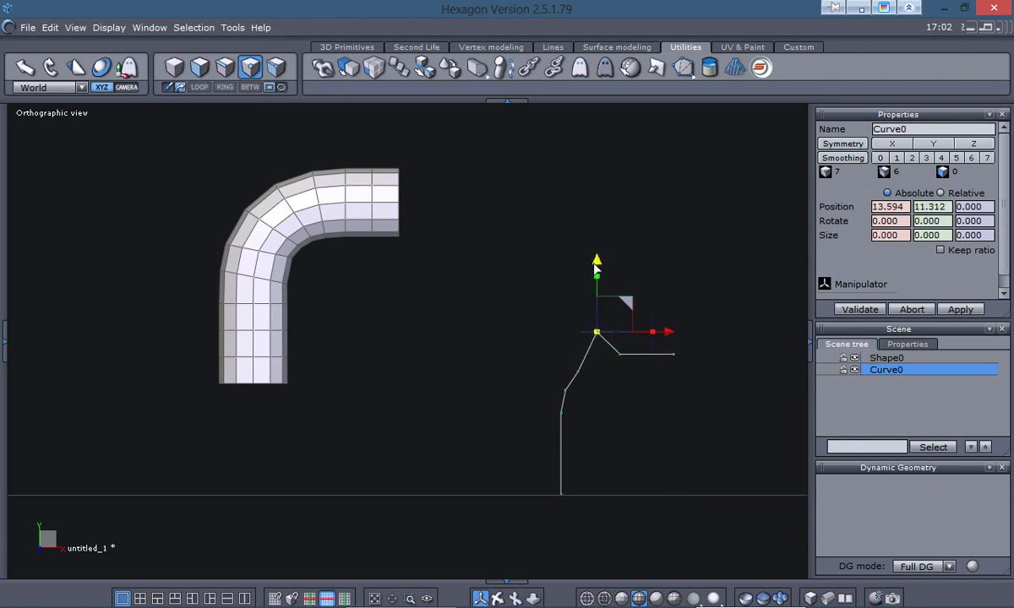
left_click_drag(597, 269, 486, 359)
left_click(456, 394)
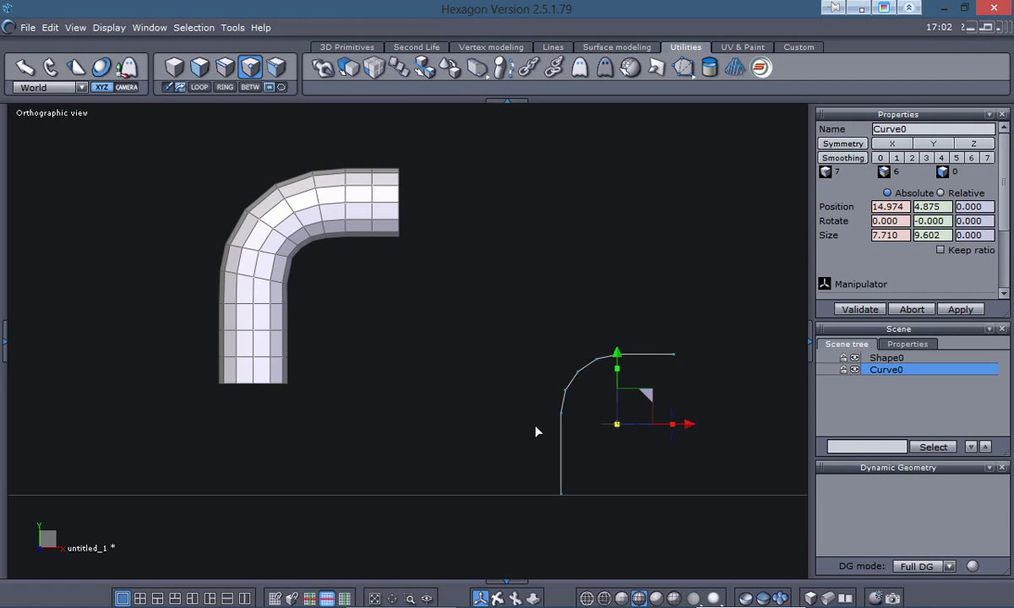
scroll(507, 385, "up", 4)
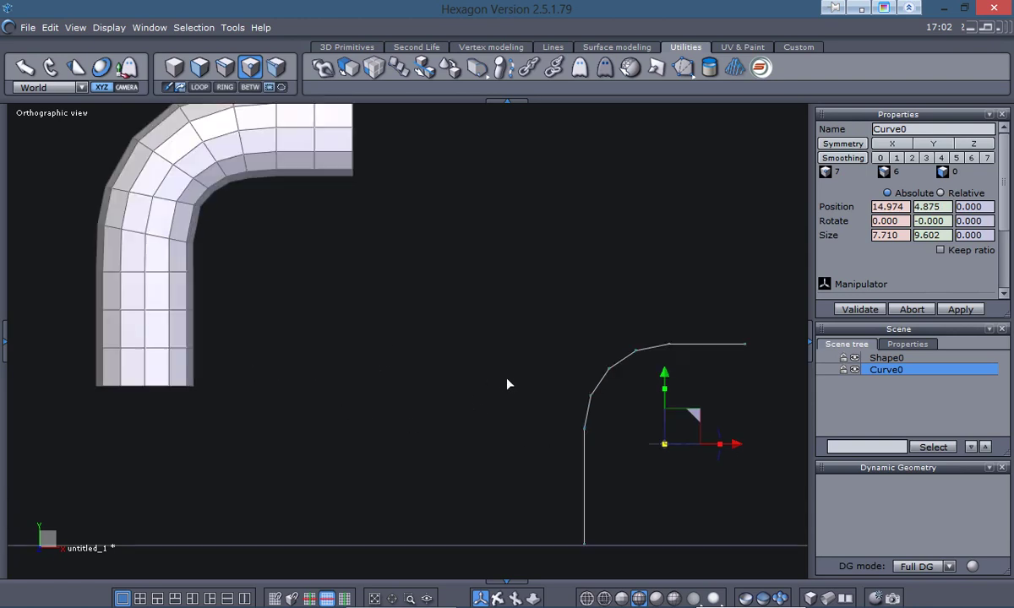
scroll(507, 385, "down", 3)
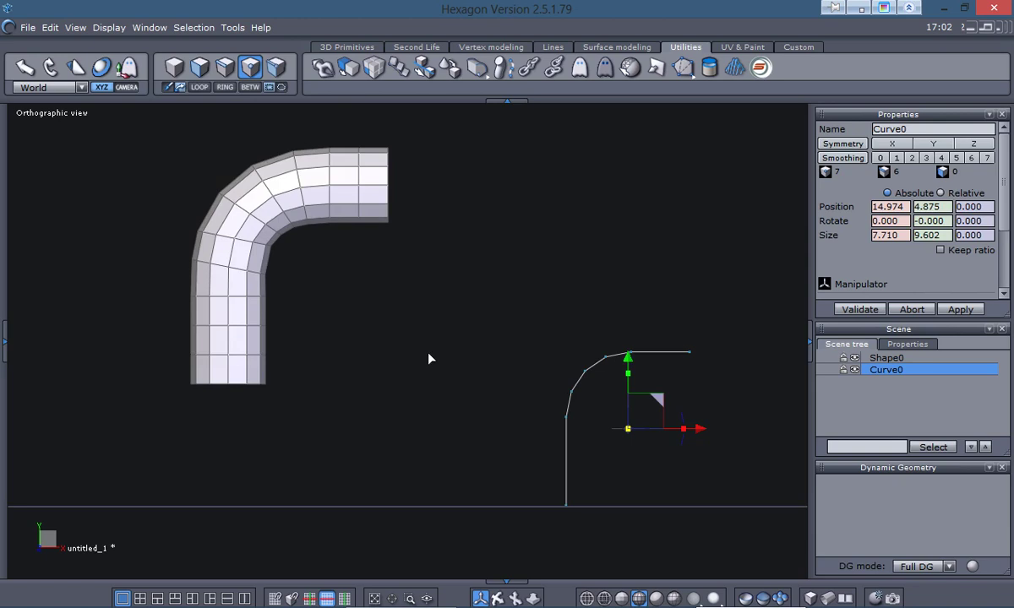
Step: Select the straight control cylinder in the bend's dynamic geometry and move it along X to 0.476
left_click(884, 358)
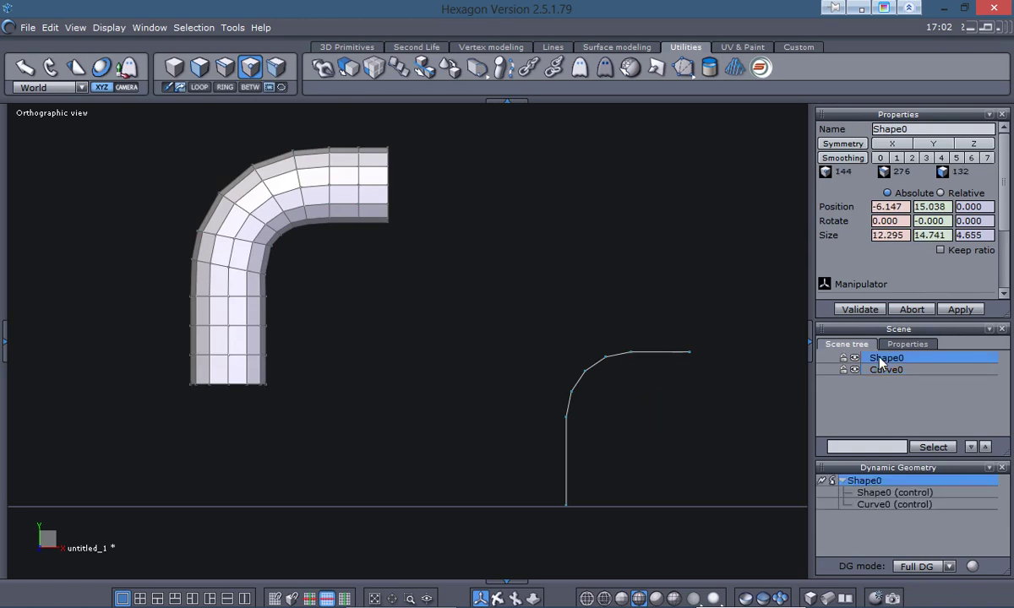
left_click(879, 507)
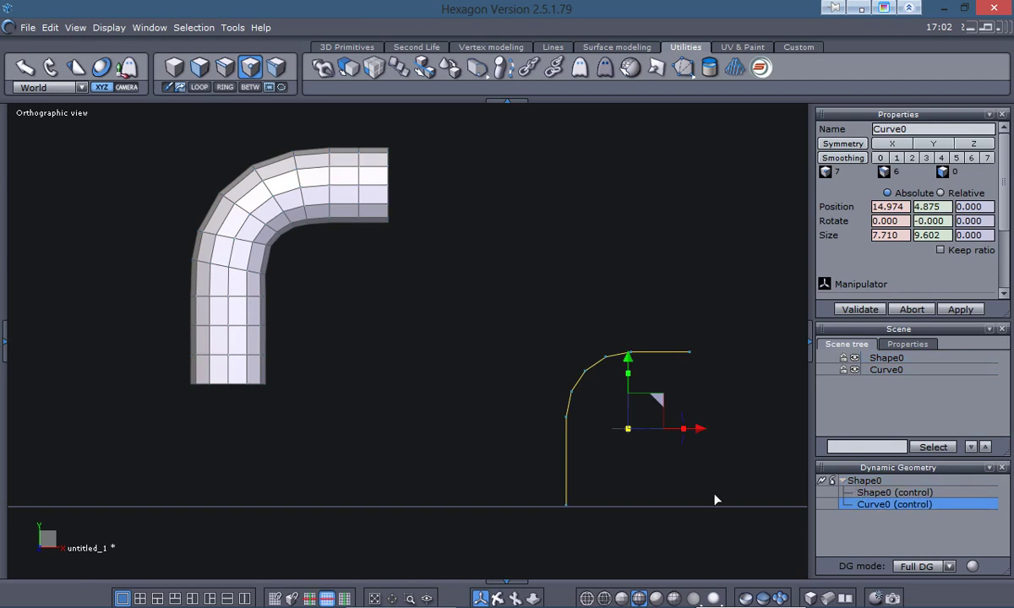
middle_click_drag(463, 353, 375, 378)
scroll(370, 354, "up", 2)
scroll(372, 335, "down", 3)
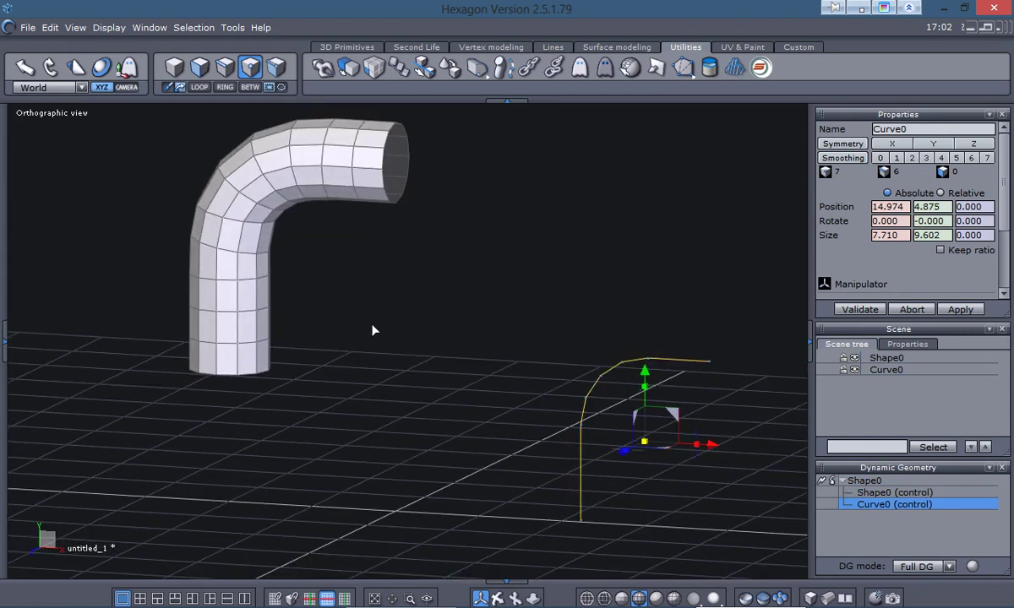
scroll(389, 351, "up", 2)
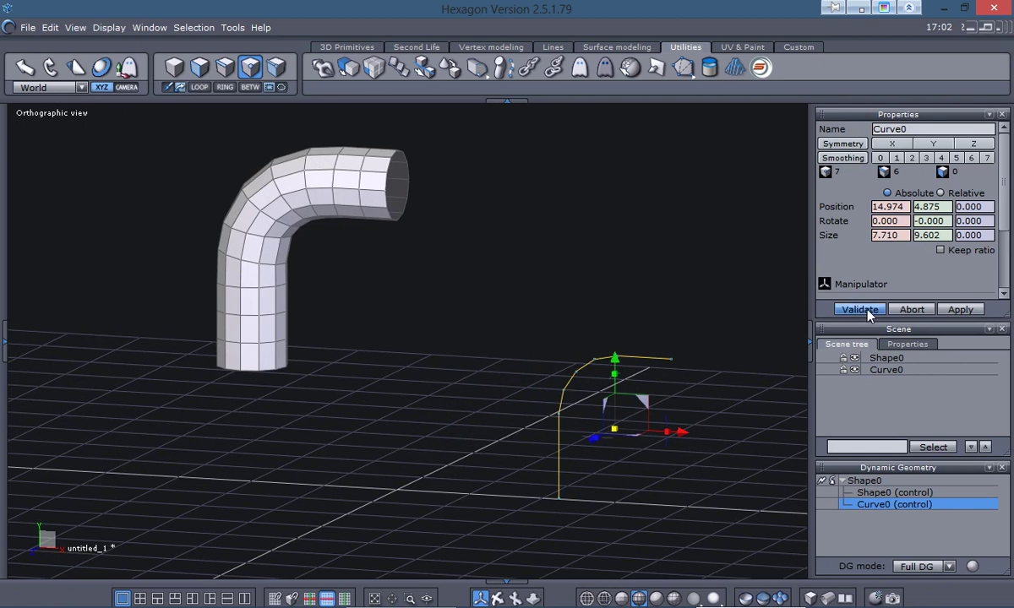
right_click_drag(639, 517, 803, 504)
left_click(861, 495)
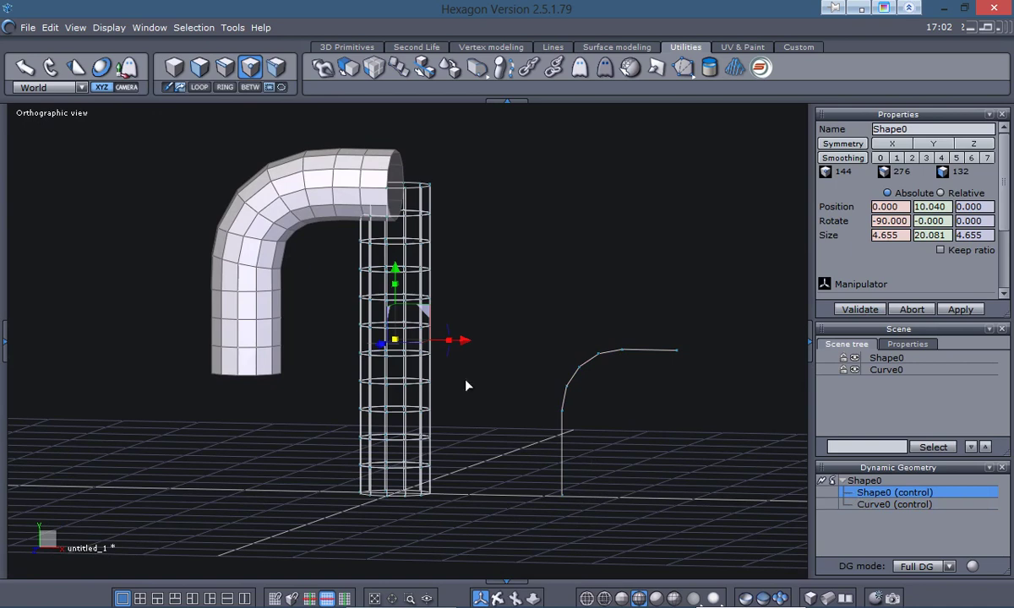
left_click_drag(461, 342, 475, 358)
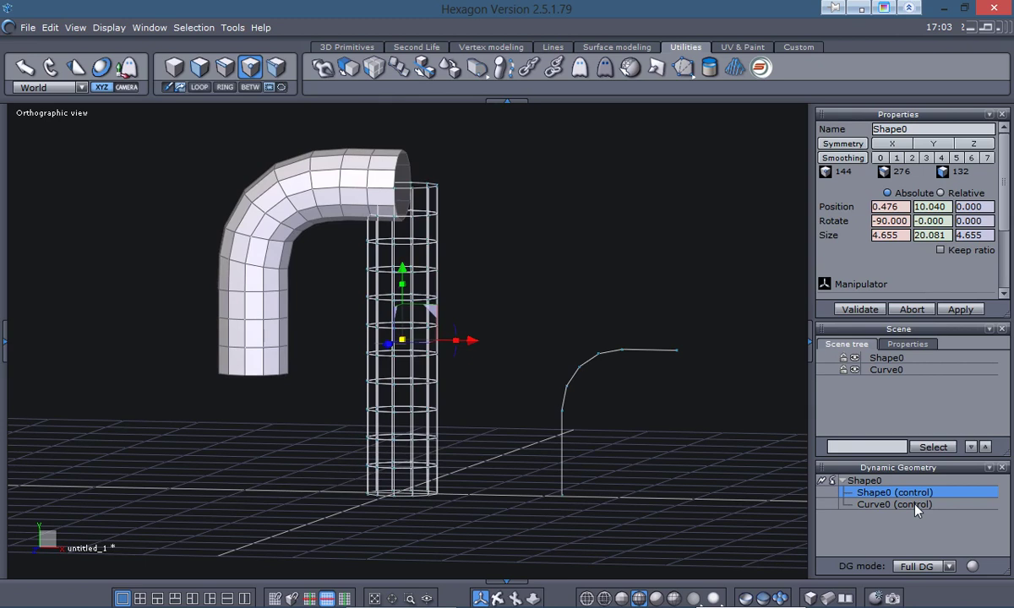
Step: Collapse the dynamic geometry of the bent cylinder and view it in perspective
left_click(822, 483)
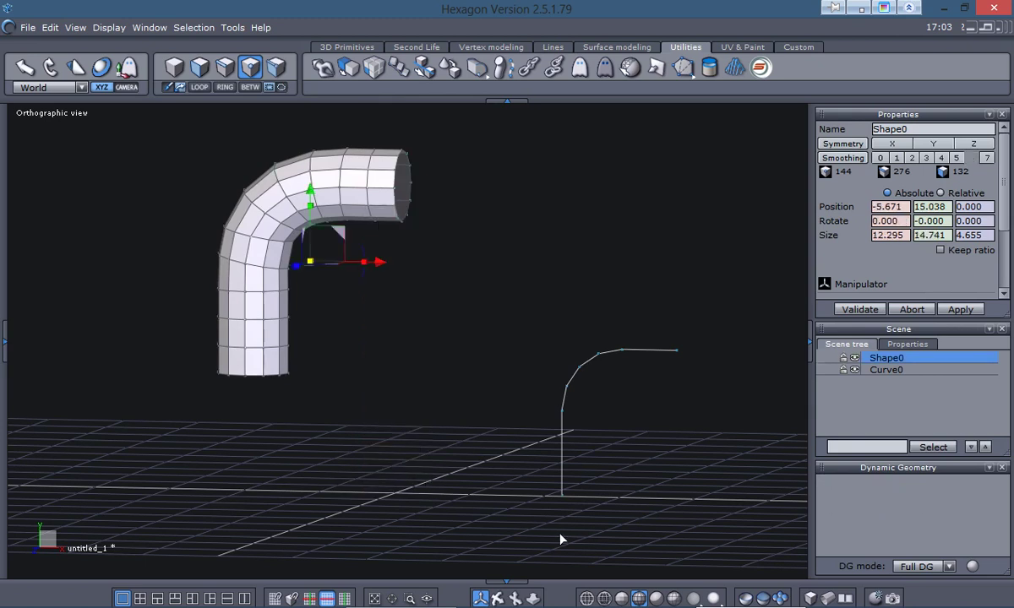
middle_click_drag(557, 536, 607, 461)
middle_click_drag(522, 457, 469, 495)
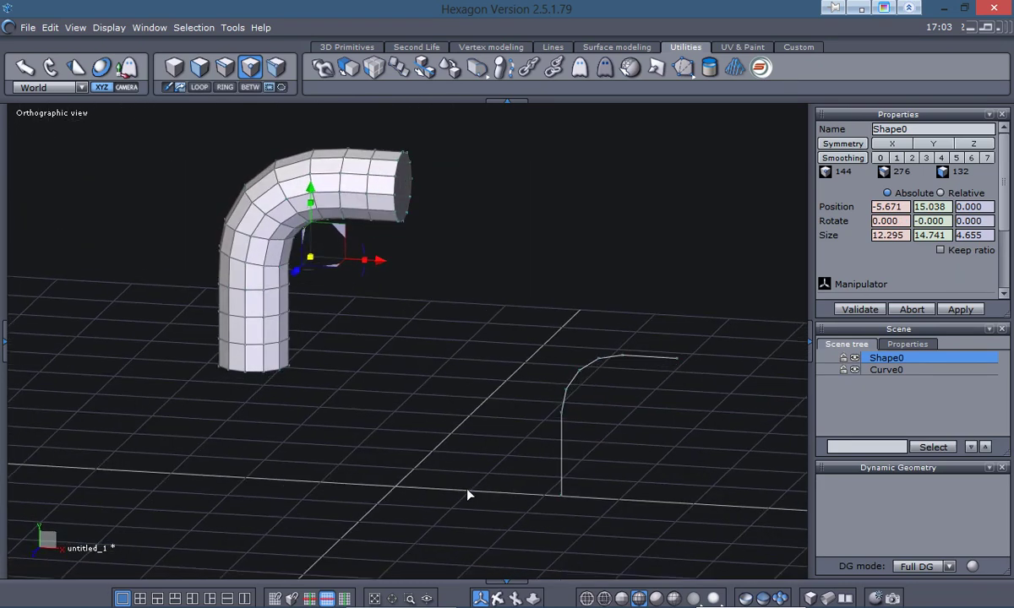
key("5")
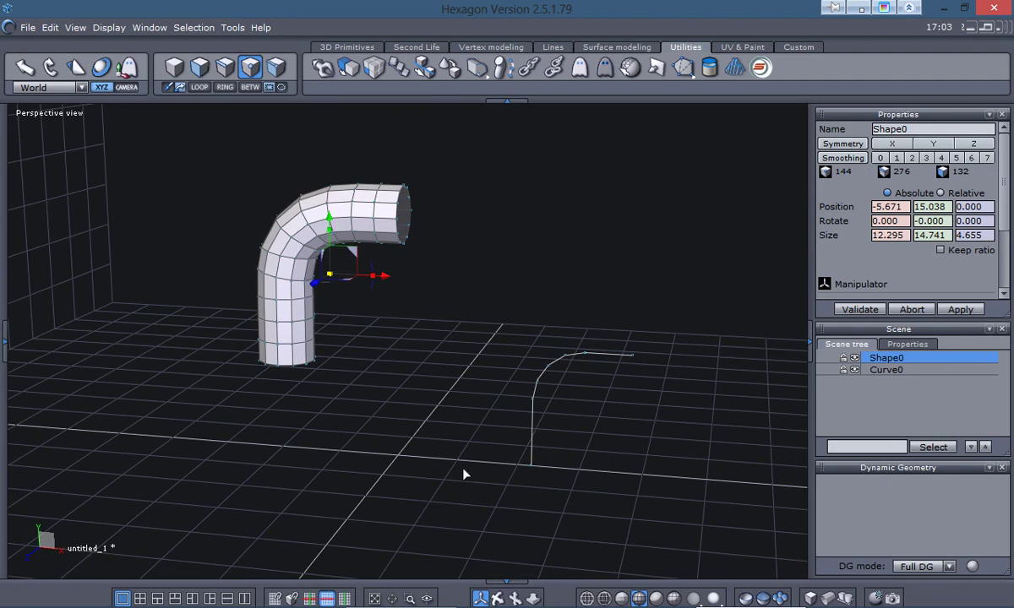
middle_click_drag(461, 428, 462, 427)
scroll(387, 287, "up", 2)
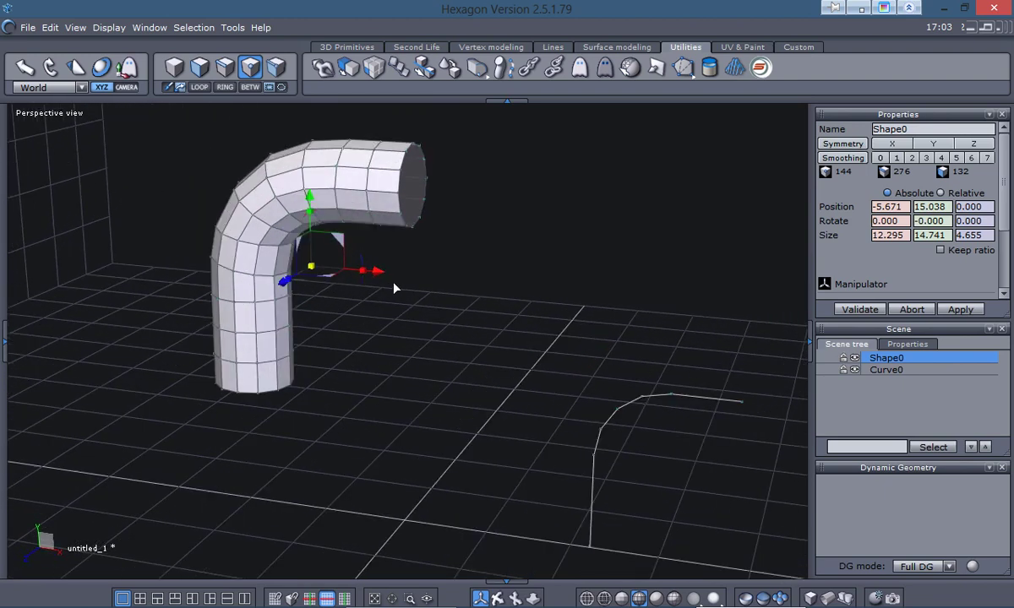
scroll(410, 333, "down", 4)
scroll(407, 316, "up", 4)
middle_click_drag(406, 316, 504, 315)
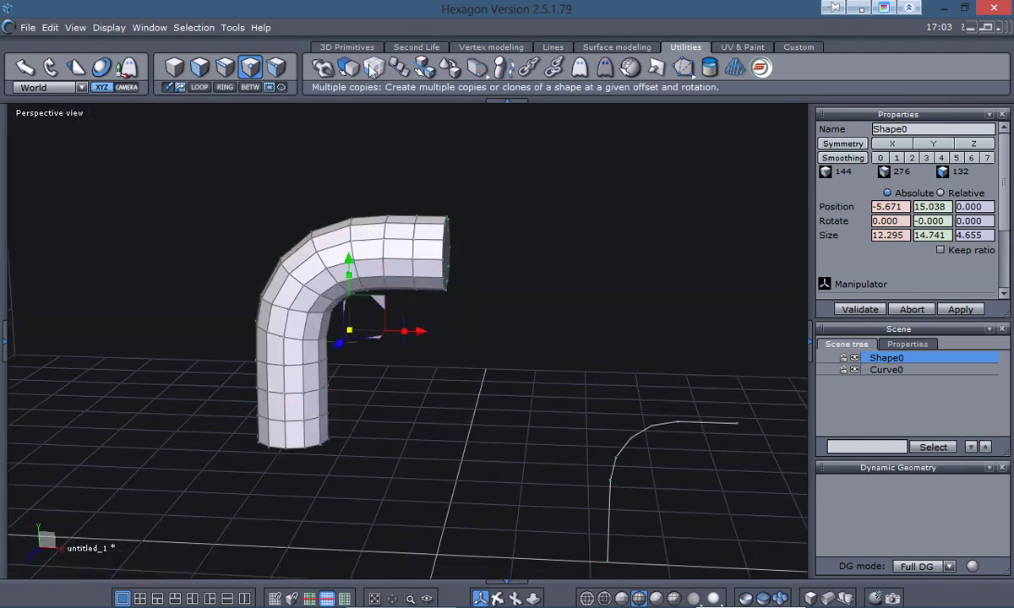
Step: Start a new empty scene without saving the changes to untitled_1.hxn
left_click(28, 27)
left_click(42, 43)
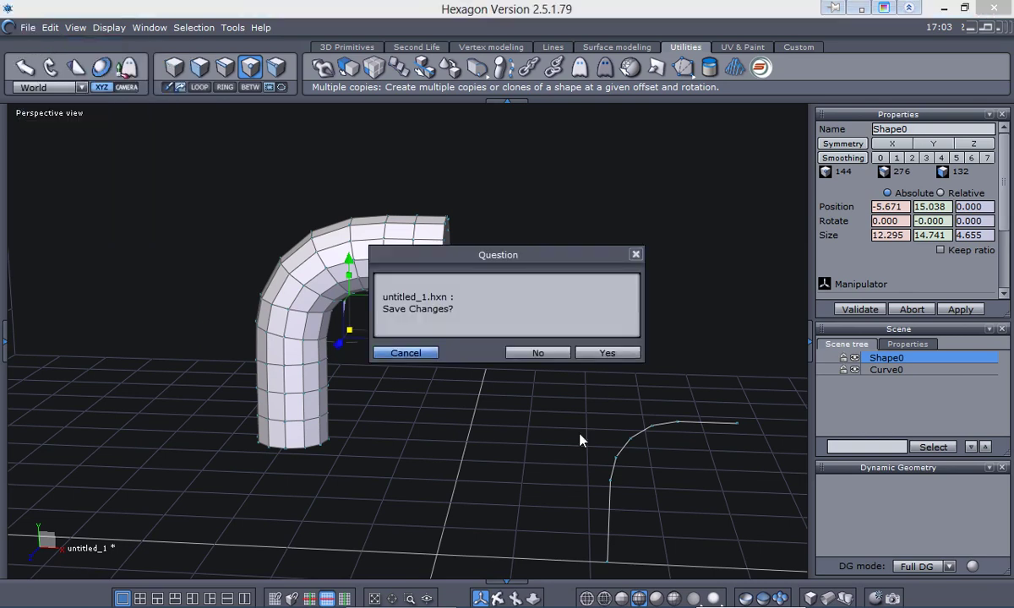
left_click(548, 356)
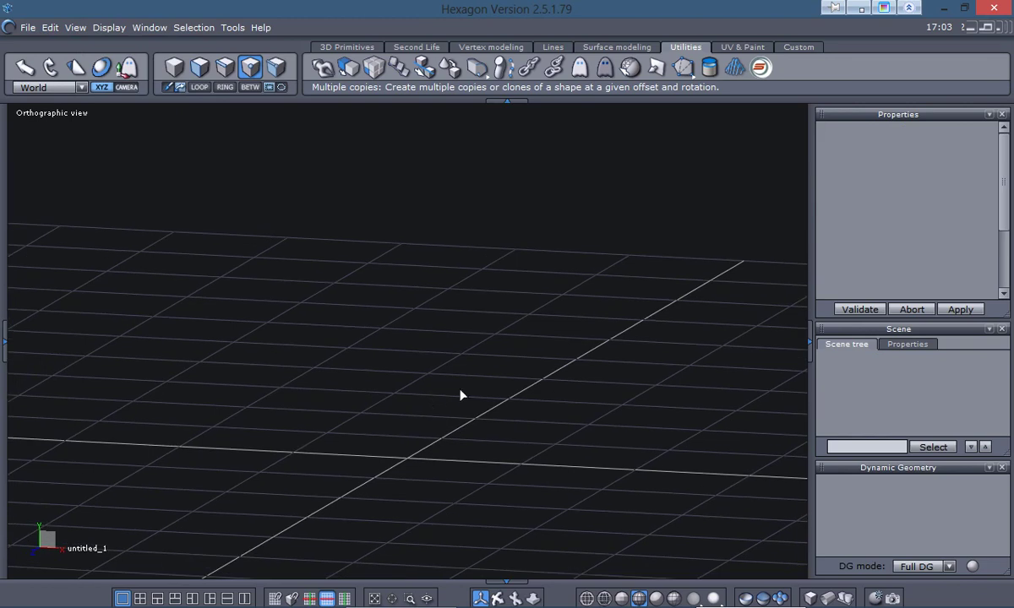
left_click(541, 48)
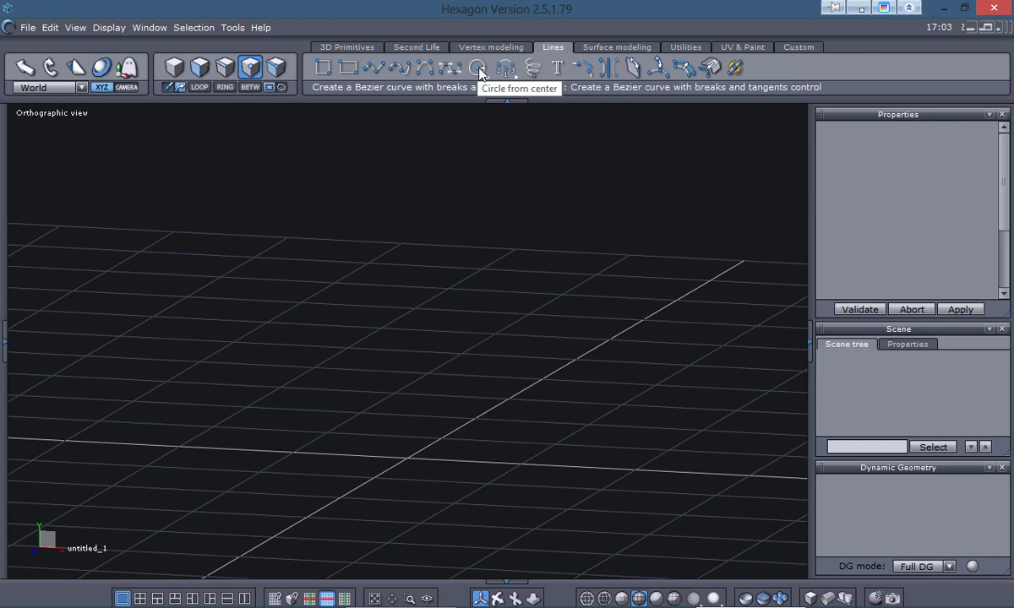
left_click_drag(479, 74, 477, 90)
scroll(377, 369, "down", 1)
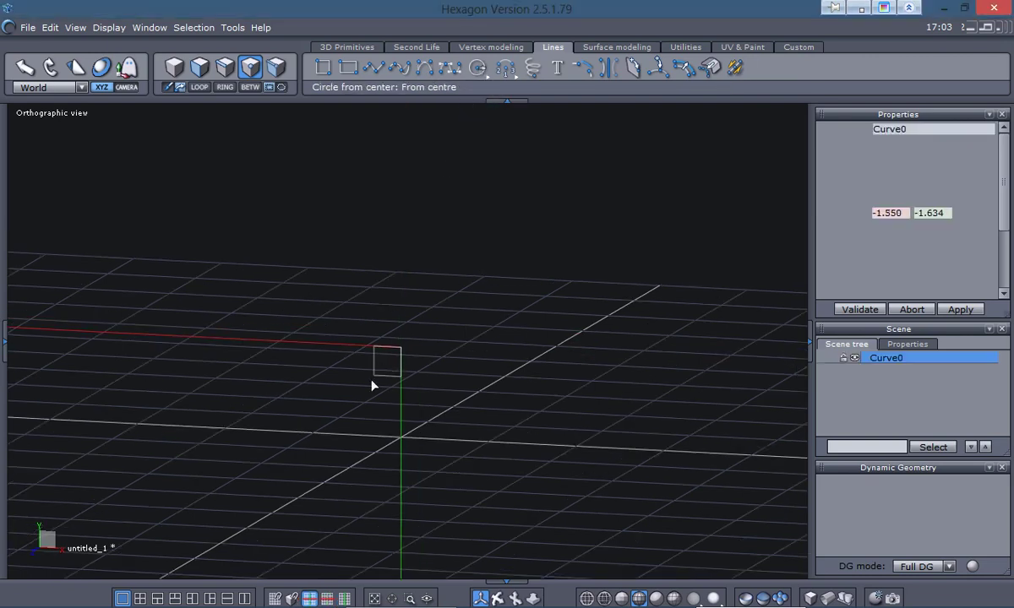
left_click(402, 442)
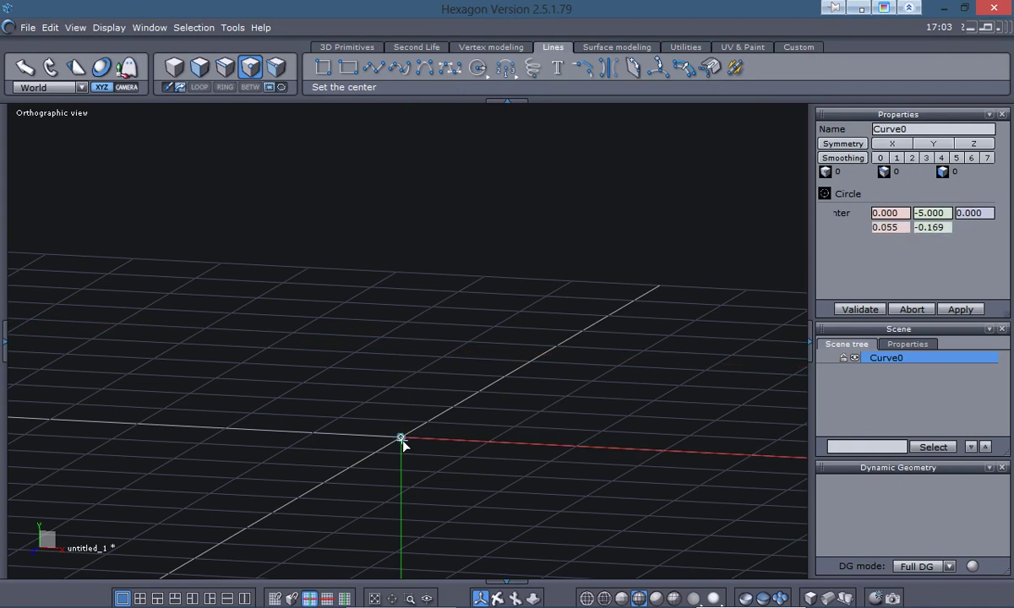
left_click(461, 450)
key("ctrl+z")
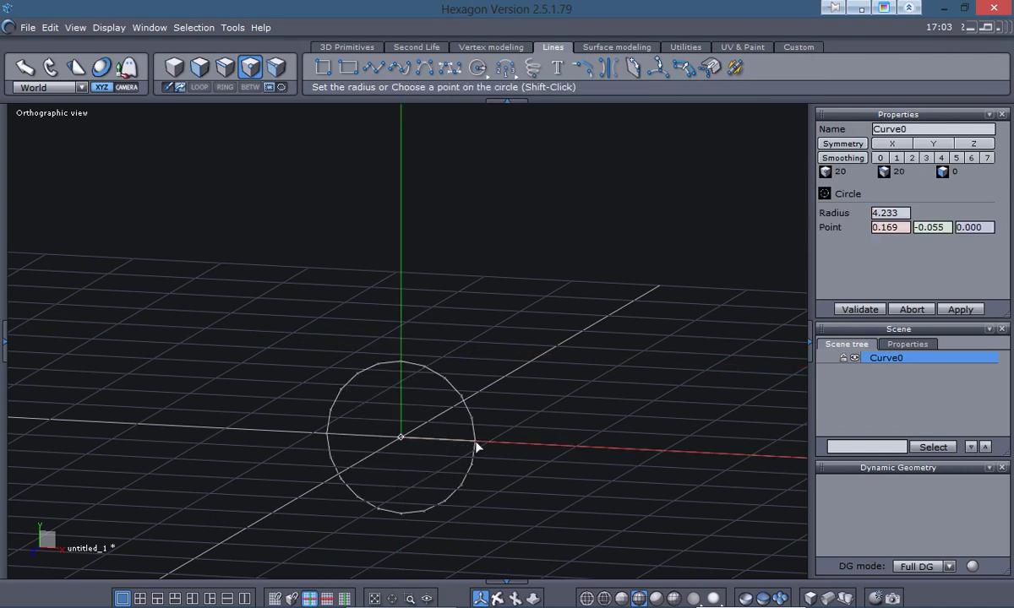
key("Escape")
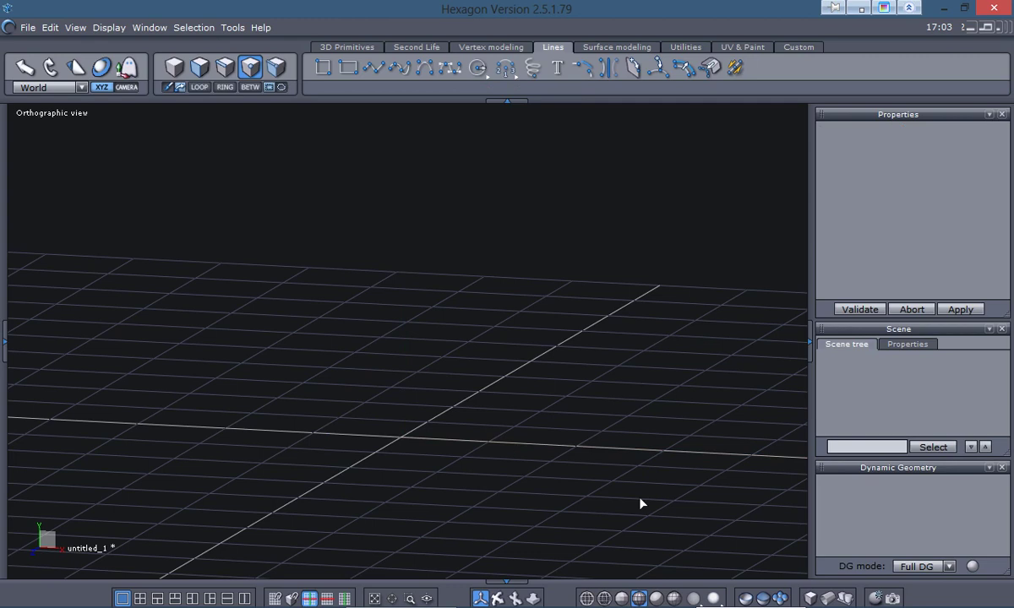
Step: In perspective view, draw a 20-point circle of about 7.58 radius centred at the origin
key("KP_2")
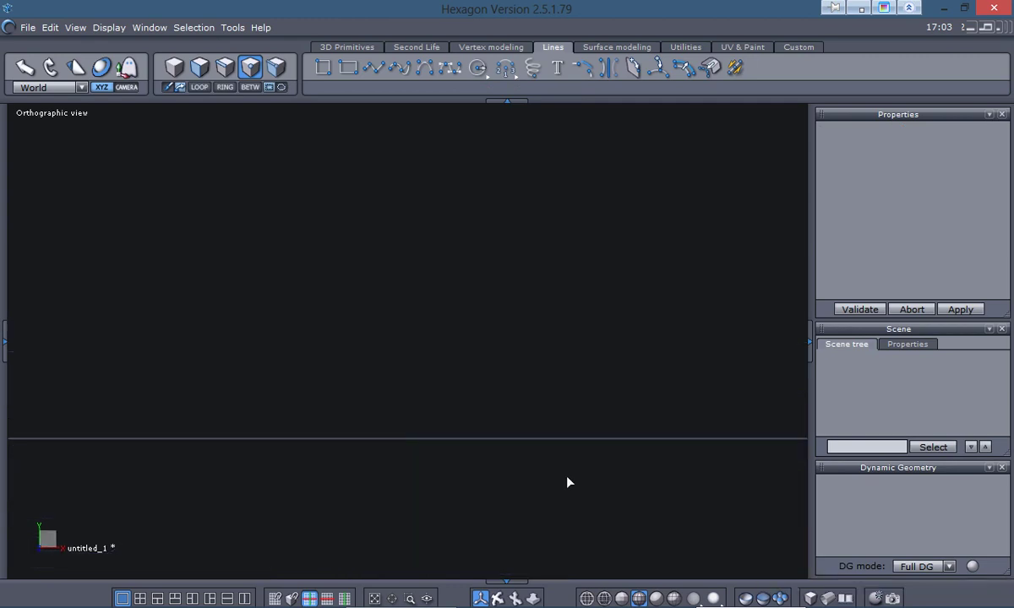
middle_click_drag(567, 478, 469, 471)
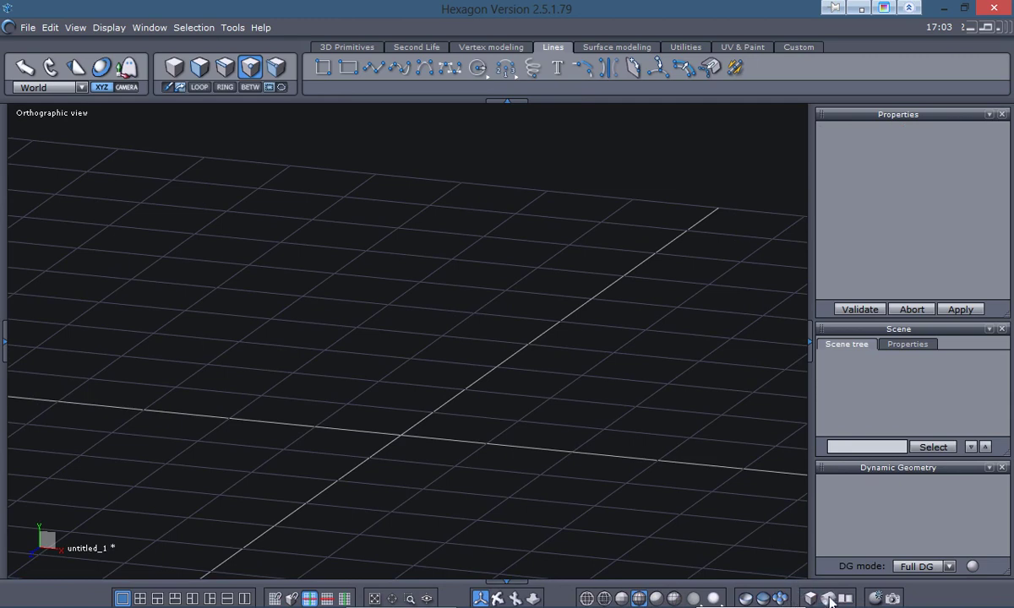
left_click(846, 598)
middle_click_drag(627, 480, 579, 493)
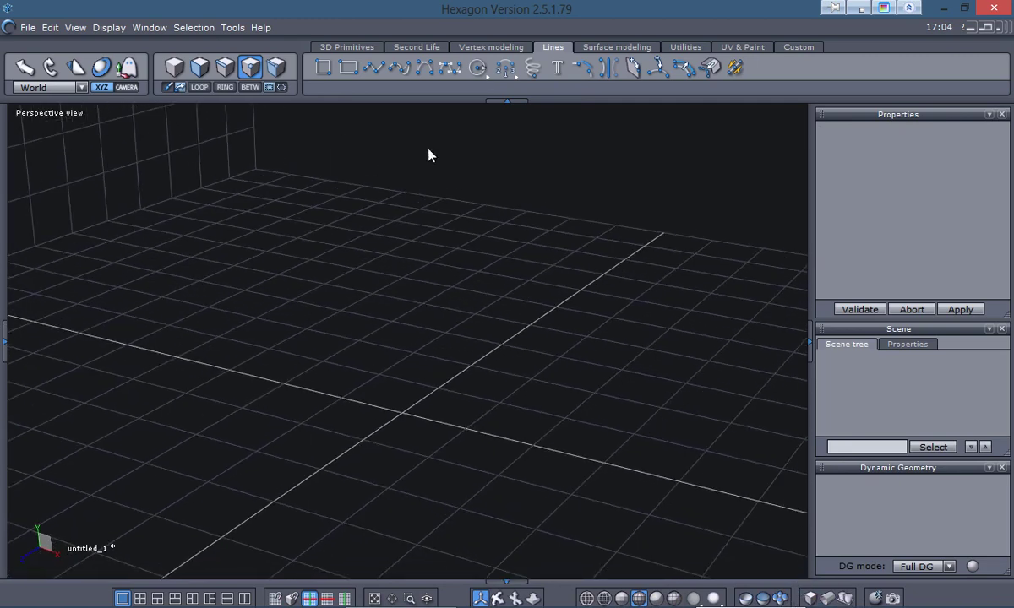
left_click(478, 68)
left_click(475, 100)
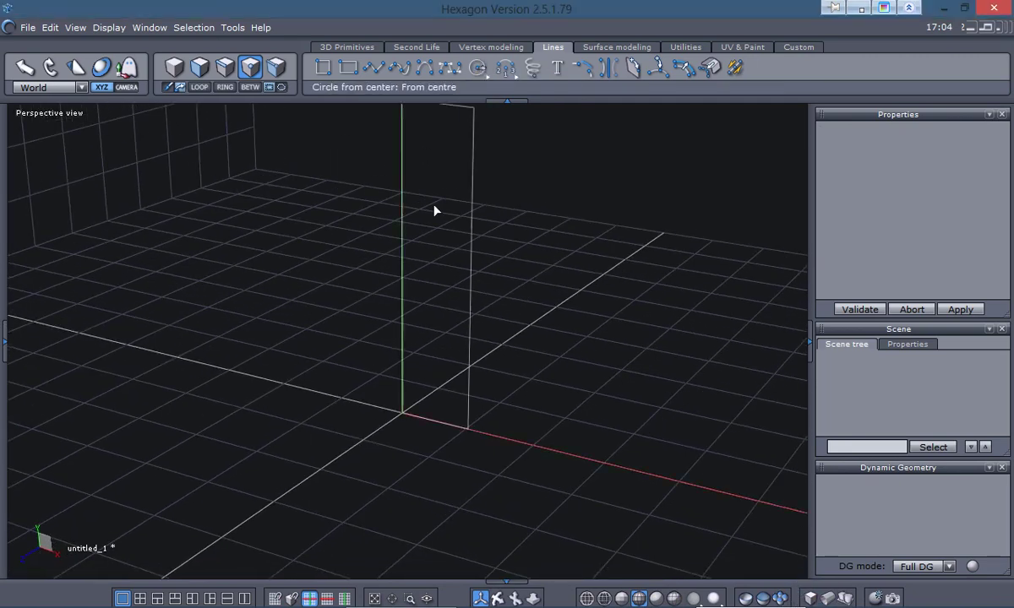
left_click(407, 391)
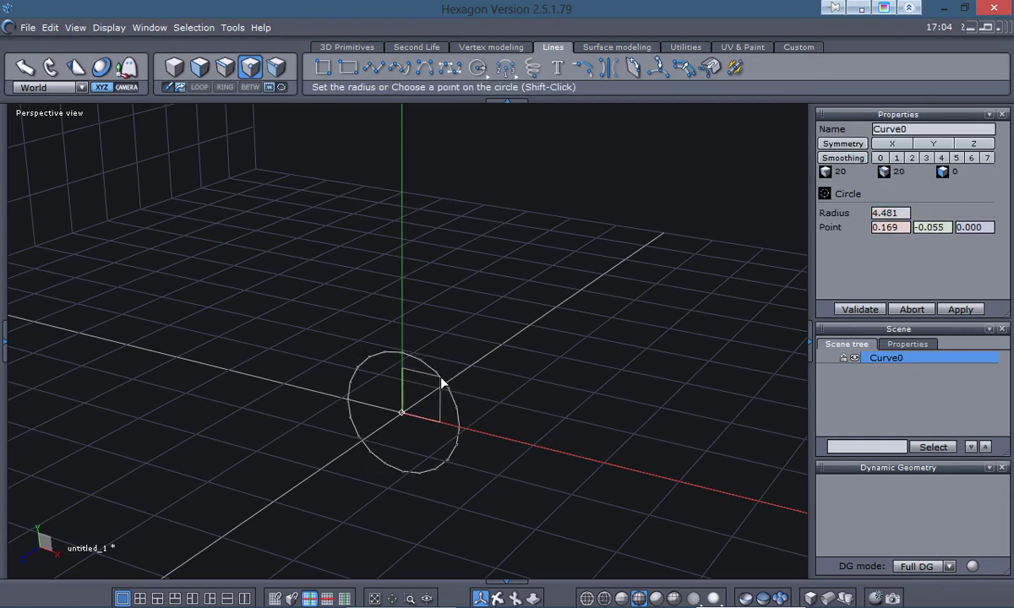
left_click(483, 371)
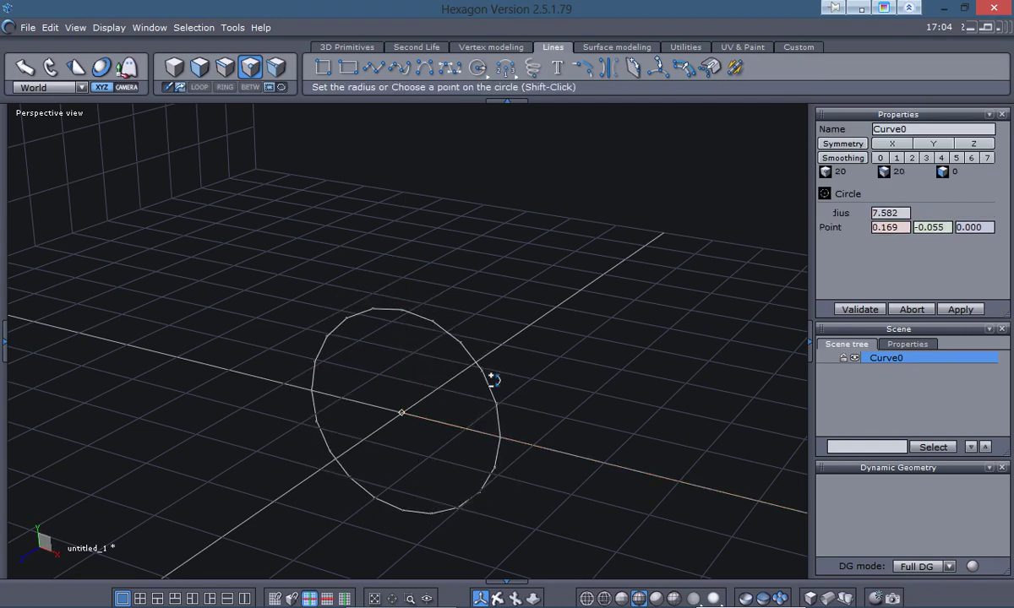
middle_click_drag(553, 358, 556, 335)
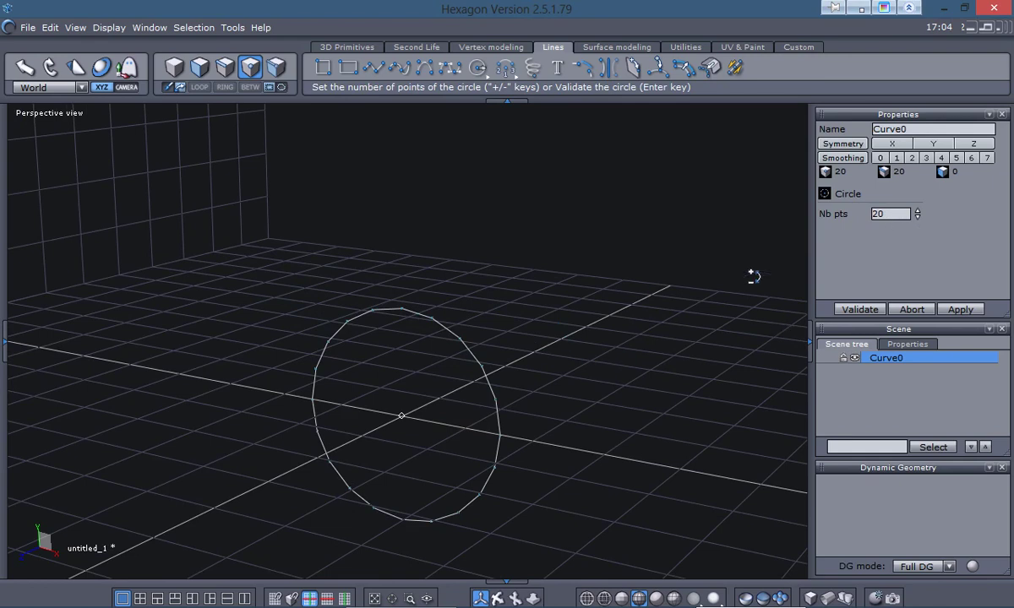
left_click(870, 311)
Step: Rotate the circle to -90 about X so it lies flat and raise it to about 1.62 on Y
middle_click_drag(586, 394, 510, 387)
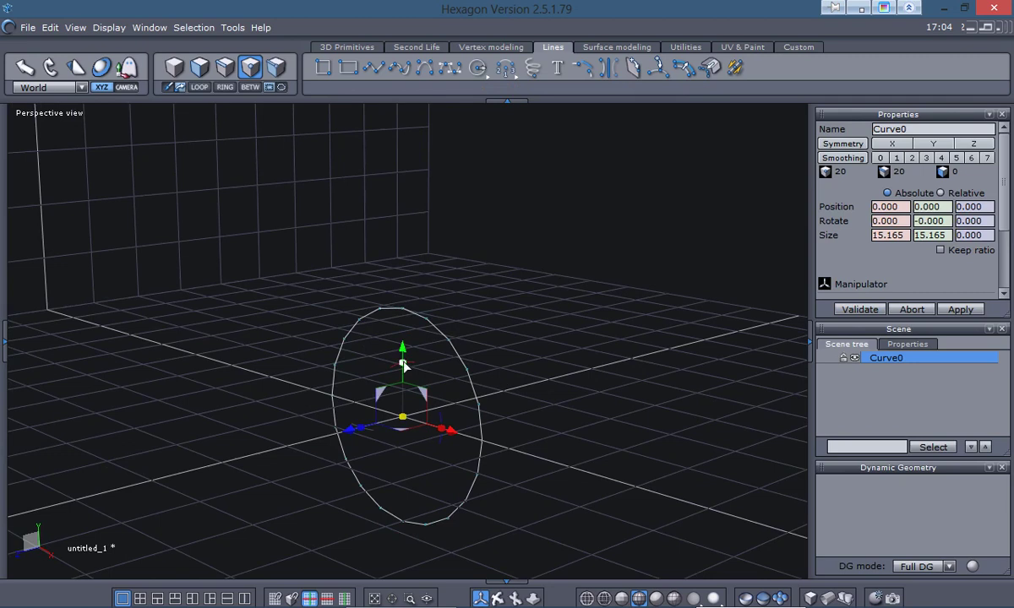
left_click_drag(414, 366, 507, 383)
middle_click_drag(150, 448, 363, 341)
left_click_drag(380, 366, 381, 342)
scroll(337, 407, "up", 3)
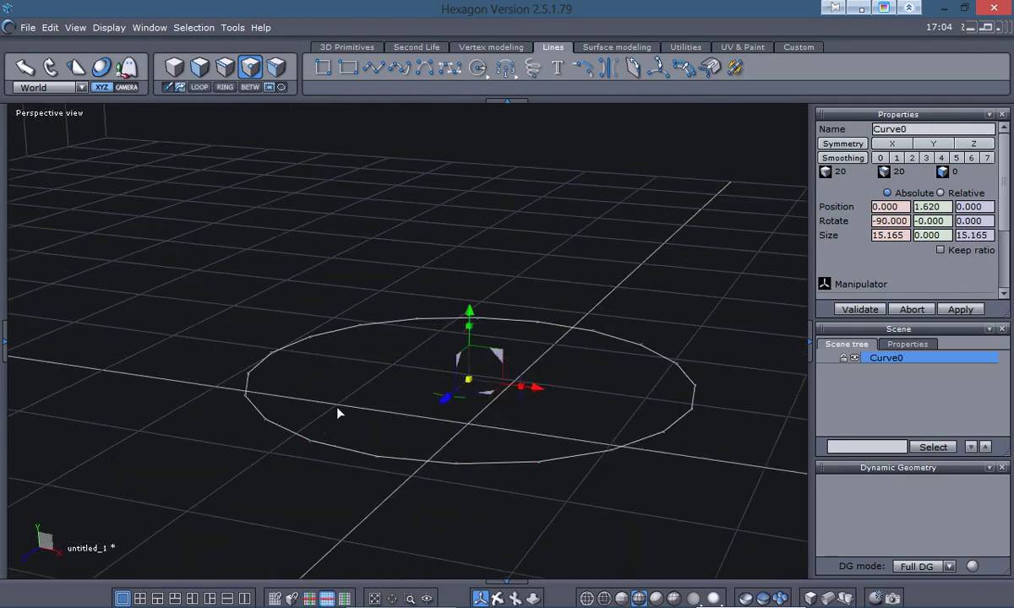
middle_click_drag(337, 407, 306, 412)
scroll(326, 383, "down", 4)
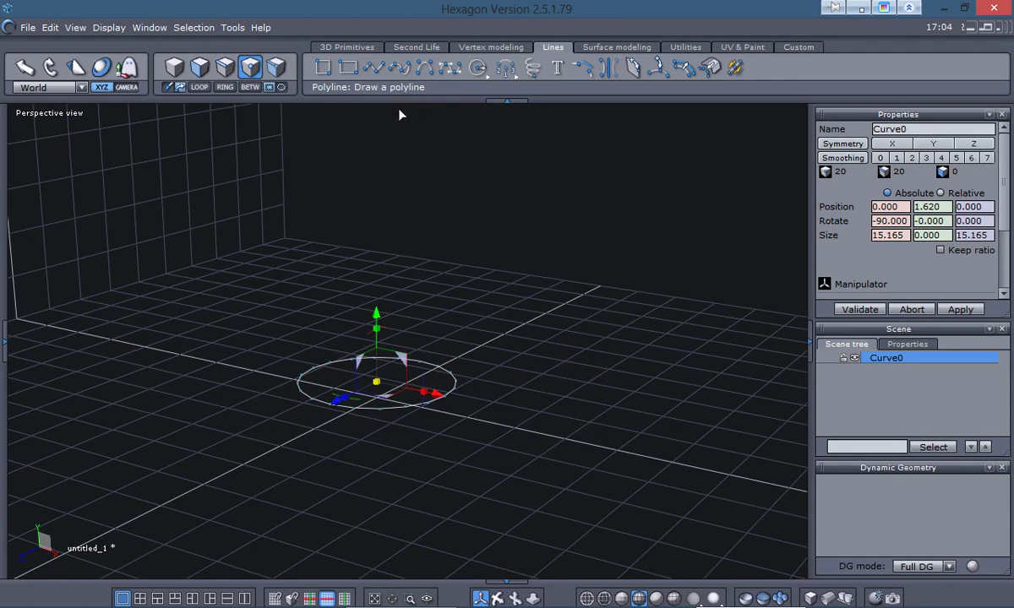
Step: Draw a four-point spline curve rising from the circle's centre and arching over along X, about 30.3 wide with control points spanning about 25.7 high
left_click(427, 73)
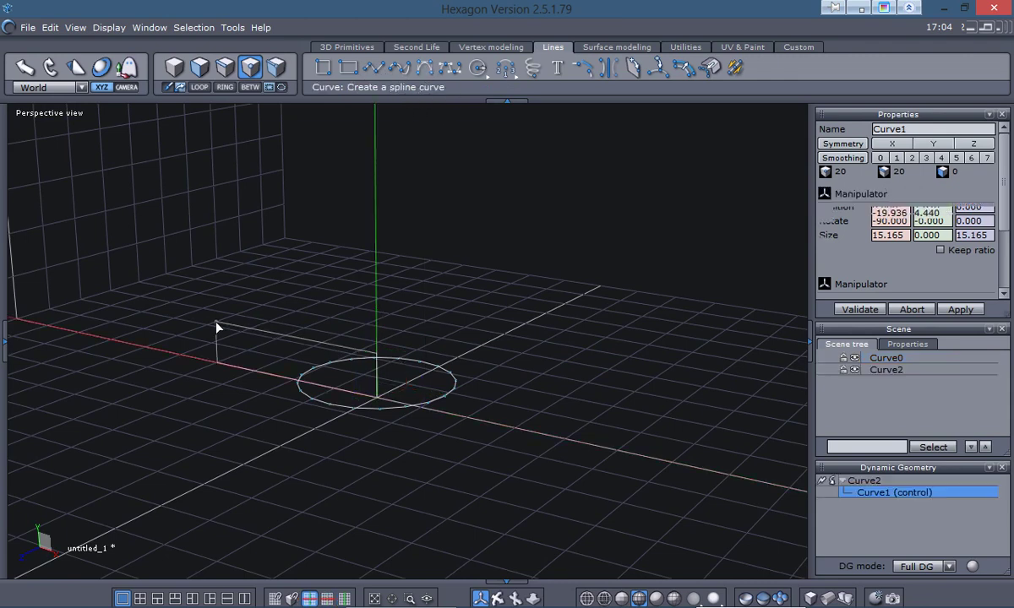
left_click(376, 388)
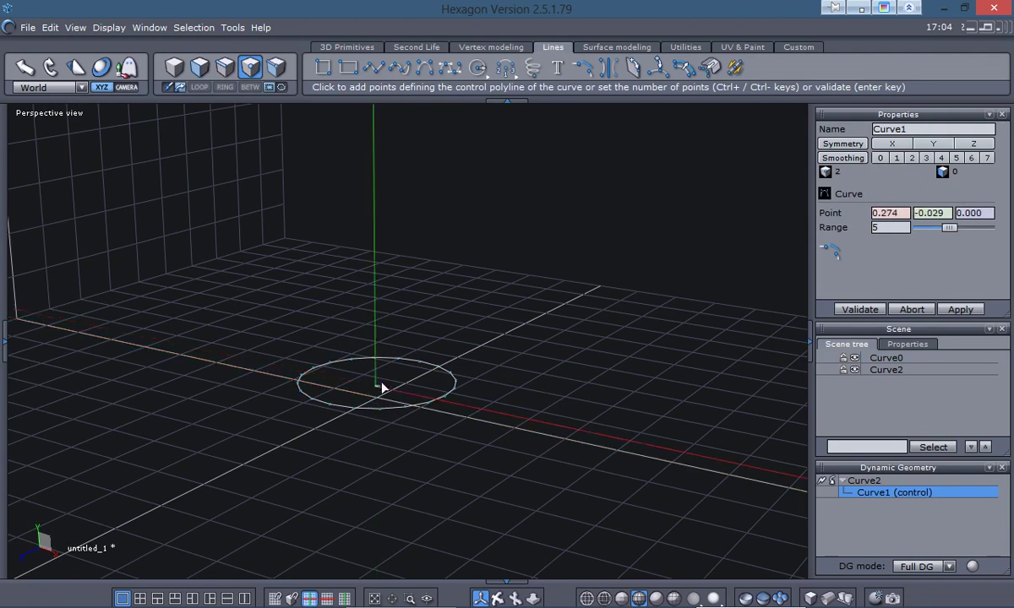
left_click(395, 190)
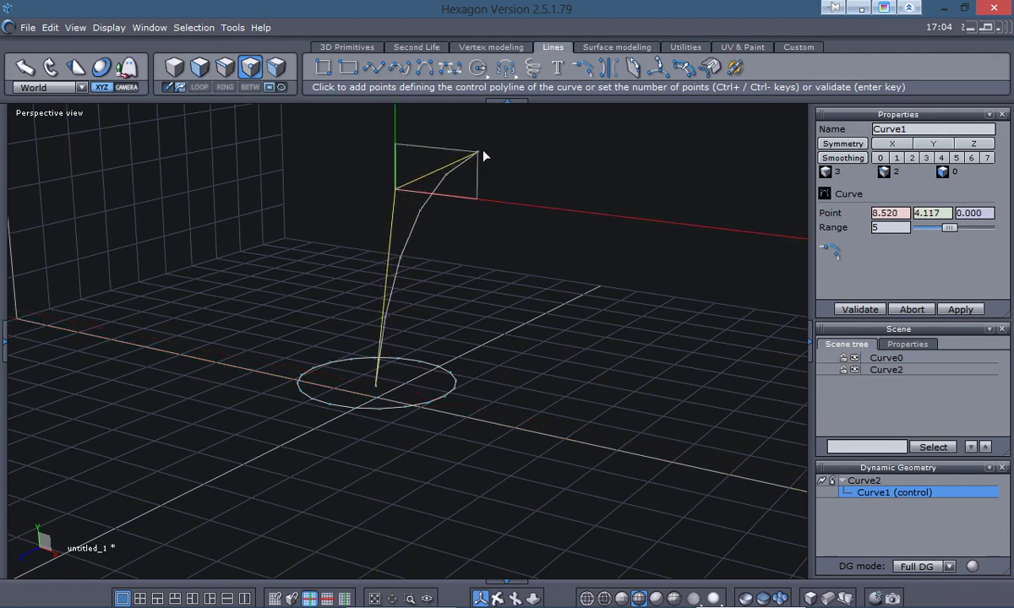
left_click(554, 134)
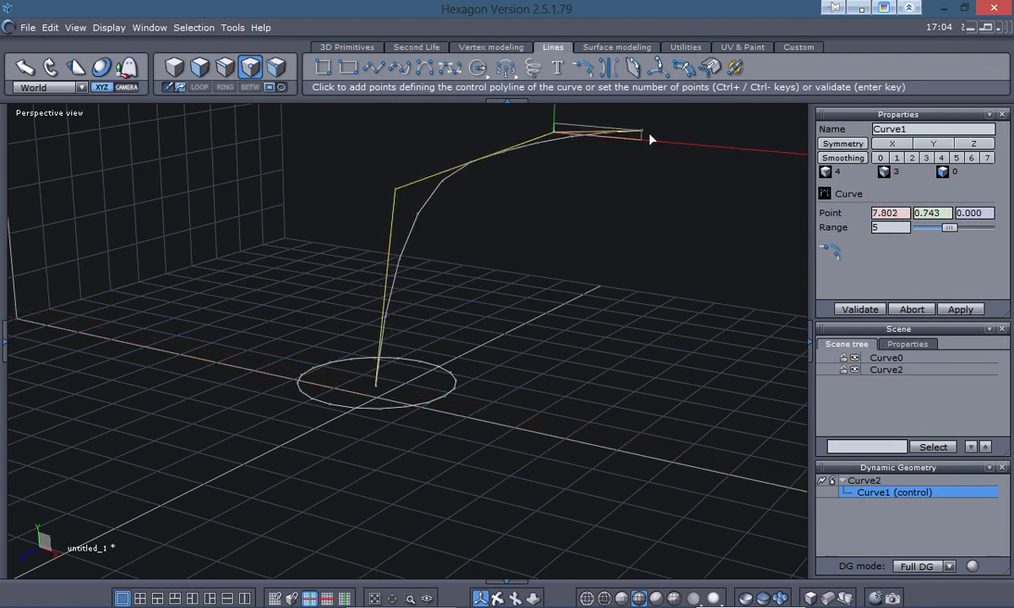
left_click(693, 165)
key("Return")
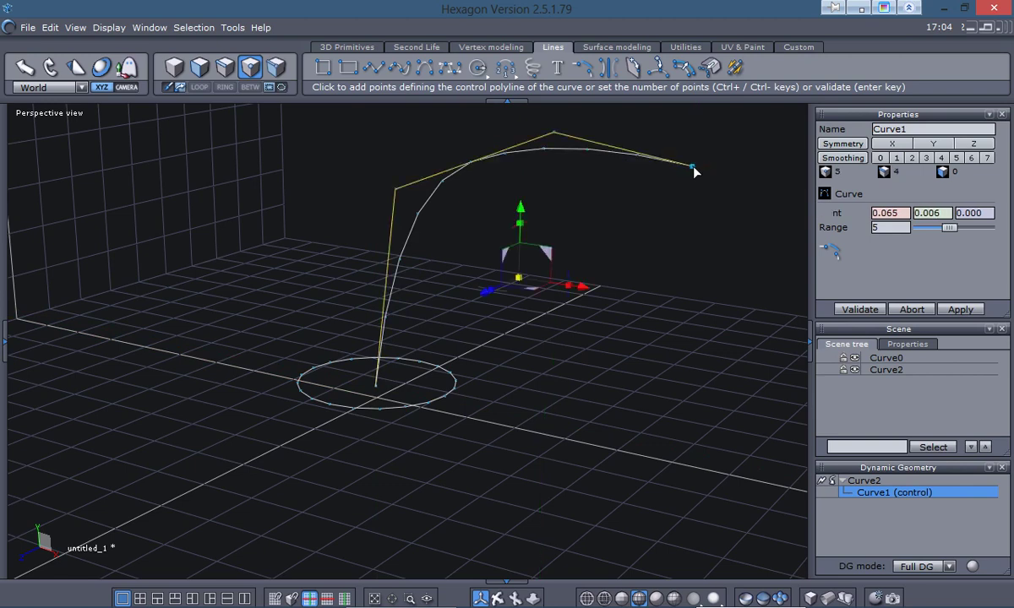
Step: Try a Sweep line surface using the flat circle as the section and the arched curve as its path
middle_click_drag(620, 328, 617, 352)
right_click_drag(617, 358, 646, 347)
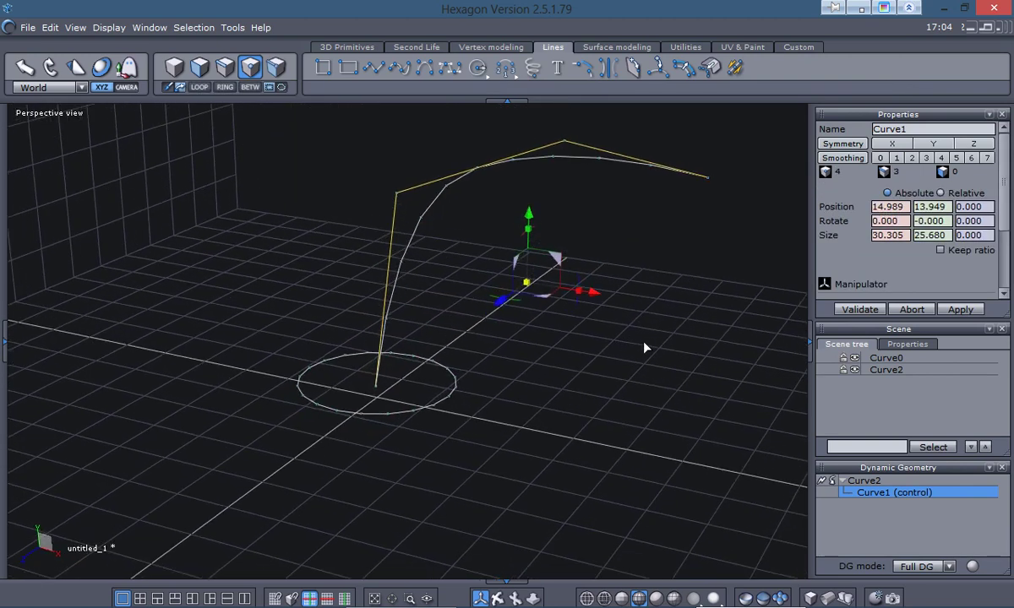
mouse_move(535, 366)
right_mouse_down()
mouse_move(547, 358)
mouse_move(537, 369)
right_mouse_up()
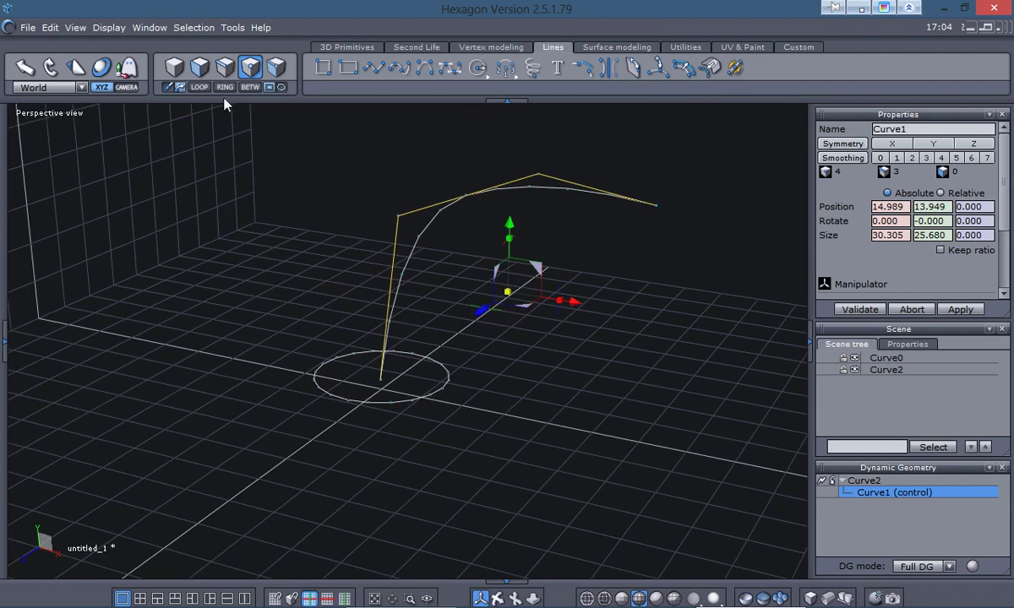
left_click(177, 68)
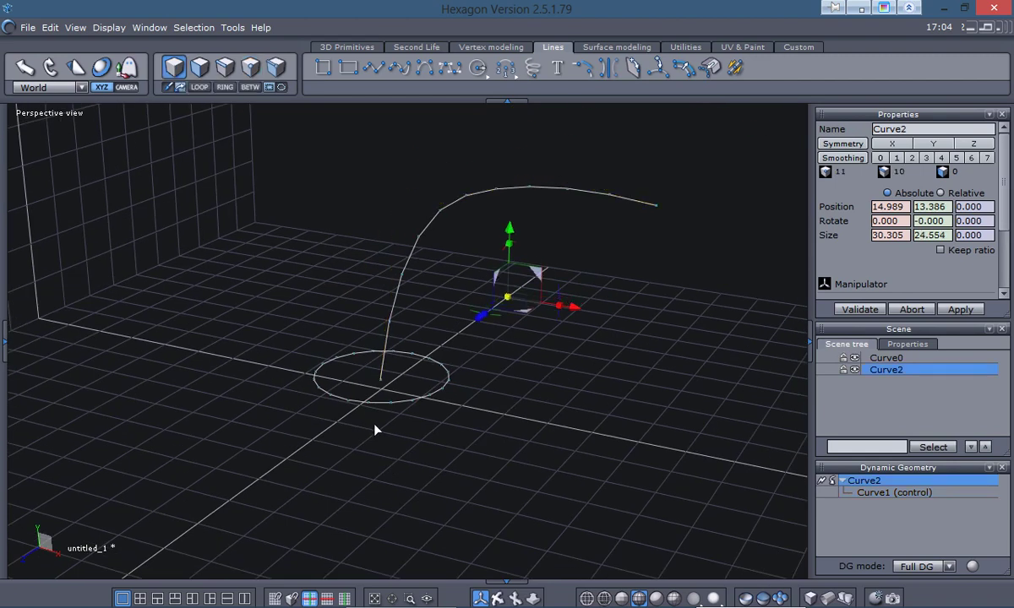
left_click(389, 402)
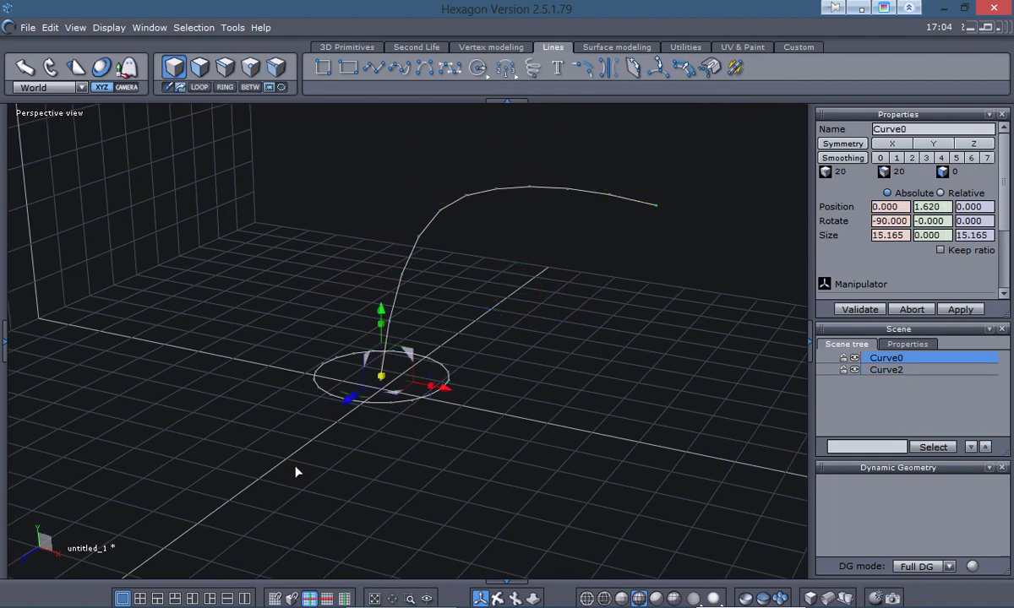
left_click(622, 48)
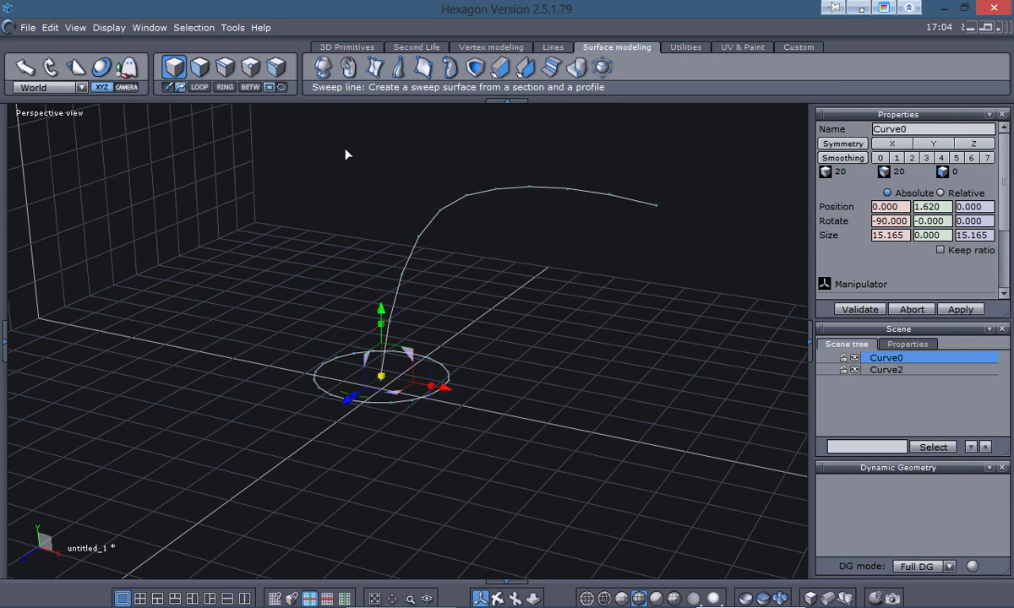
left_click(346, 69)
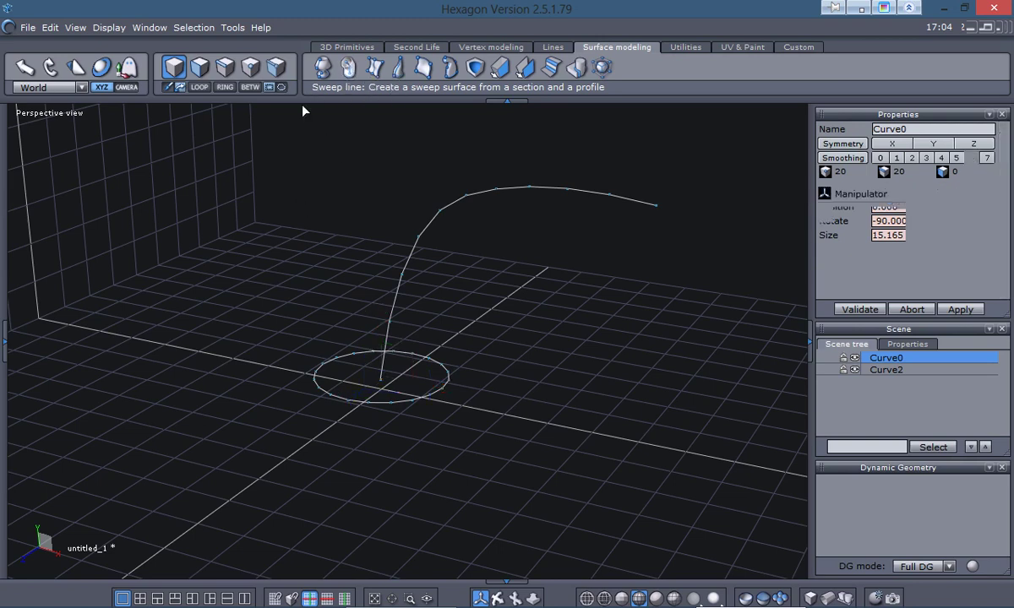
left_click(425, 234)
middle_click_drag(287, 428, 396, 430)
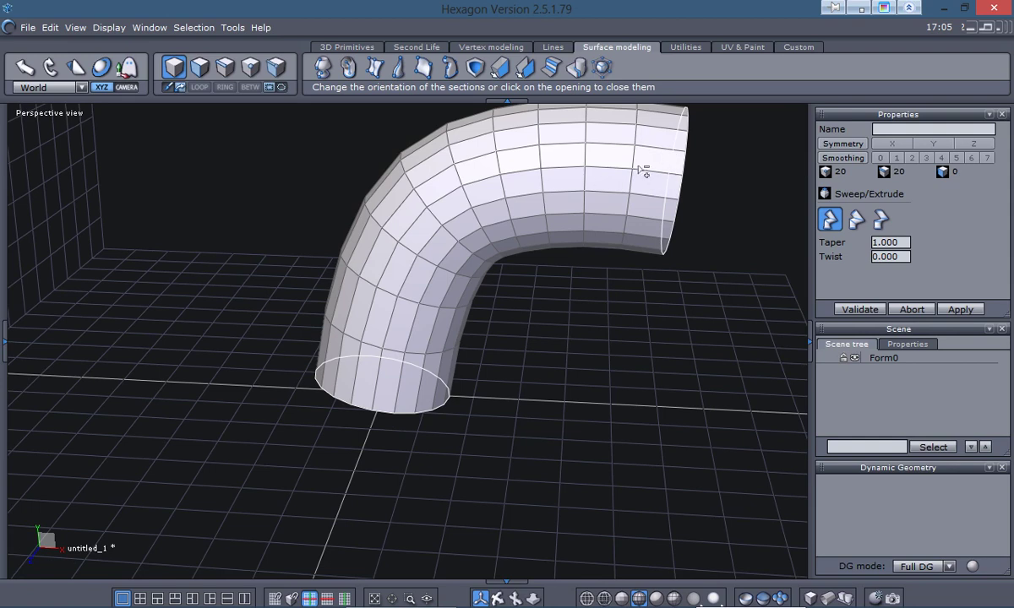
middle_click_drag(609, 222, 659, 313)
left_click(911, 309)
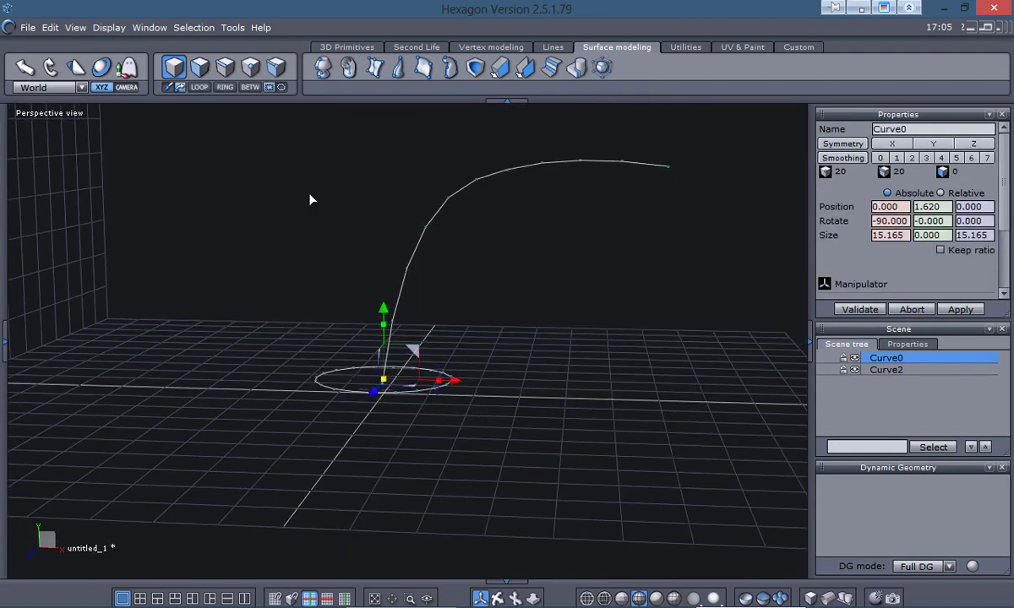
Step: Start a new empty scene without saving the changes to untitled_1.hxn and switch its view to perspective
left_click(28, 27)
left_click(36, 41)
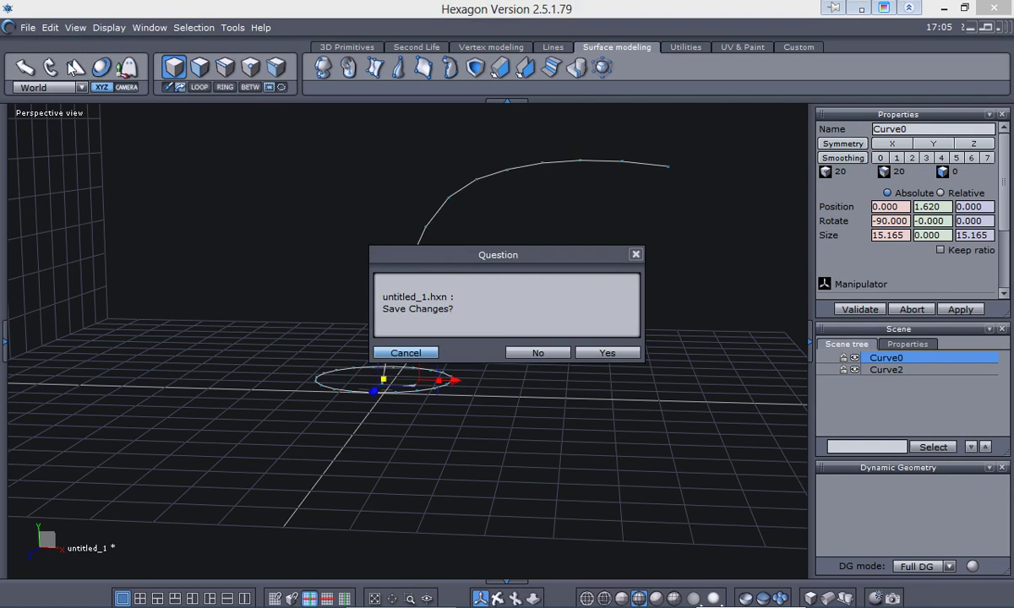
left_click(539, 353)
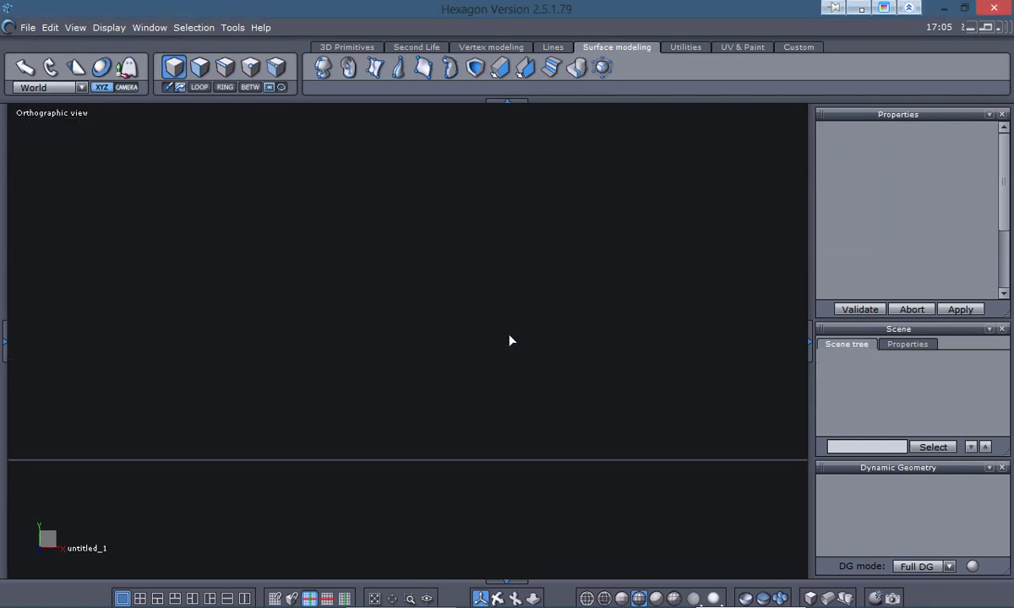
middle_click_drag(436, 374, 453, 361)
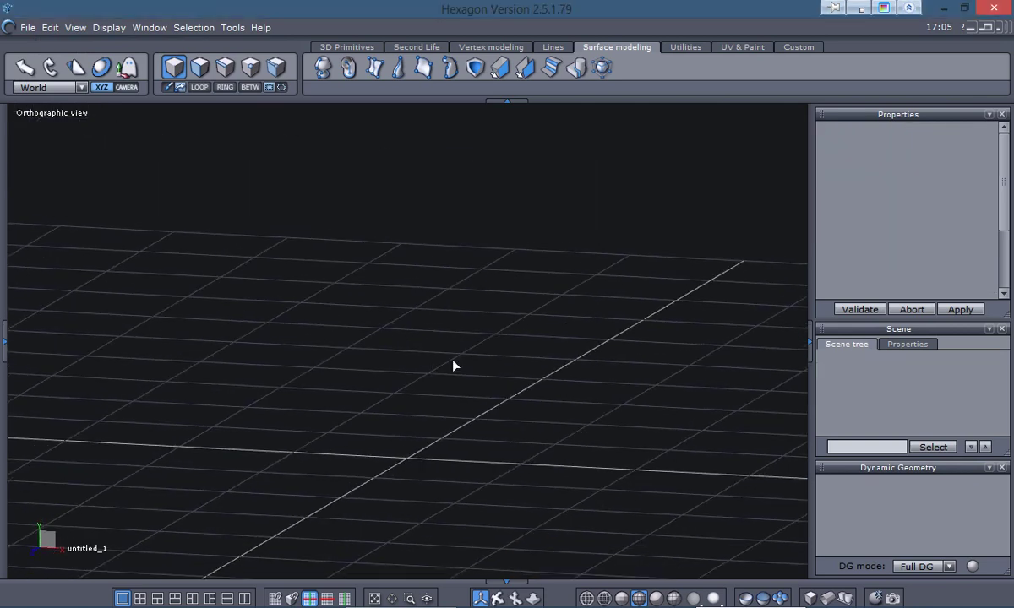
left_click(845, 598)
middle_click_drag(531, 368, 453, 406)
right_click_drag(454, 407, 449, 397)
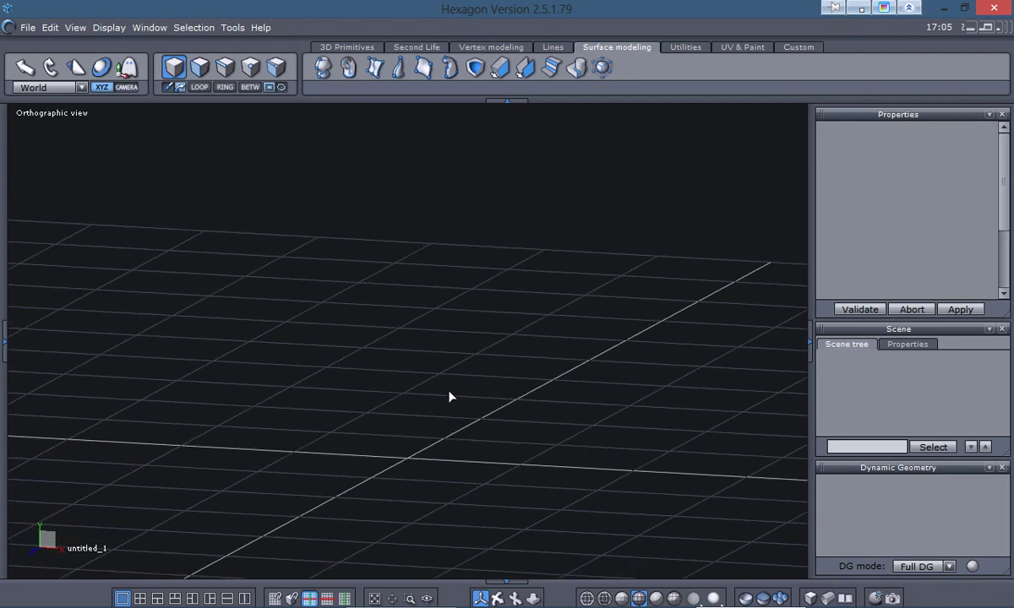
left_click(845, 599)
middle_click_drag(641, 427, 602, 428)
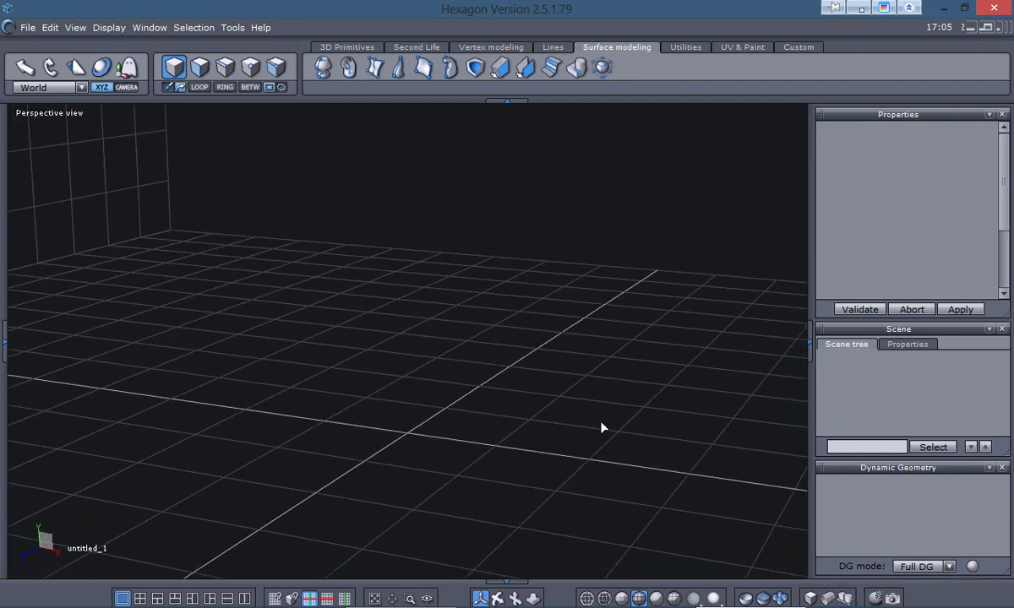
Step: Draw a 20-point circle about 12.74 in diameter centred at the origin and rotate it about X to lie flat on the grid
left_click(554, 47)
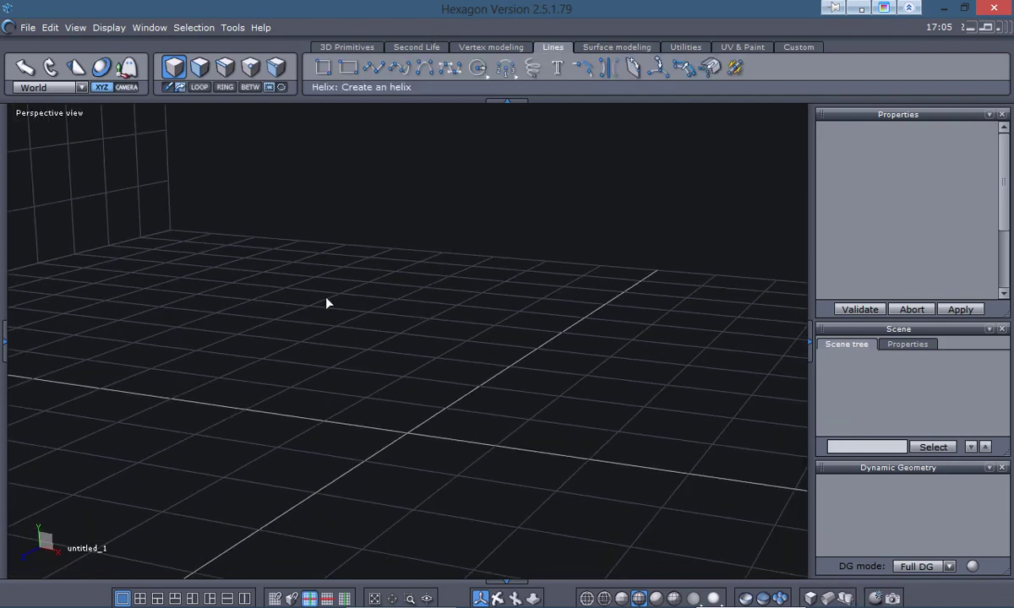
mouse_move(476, 70)
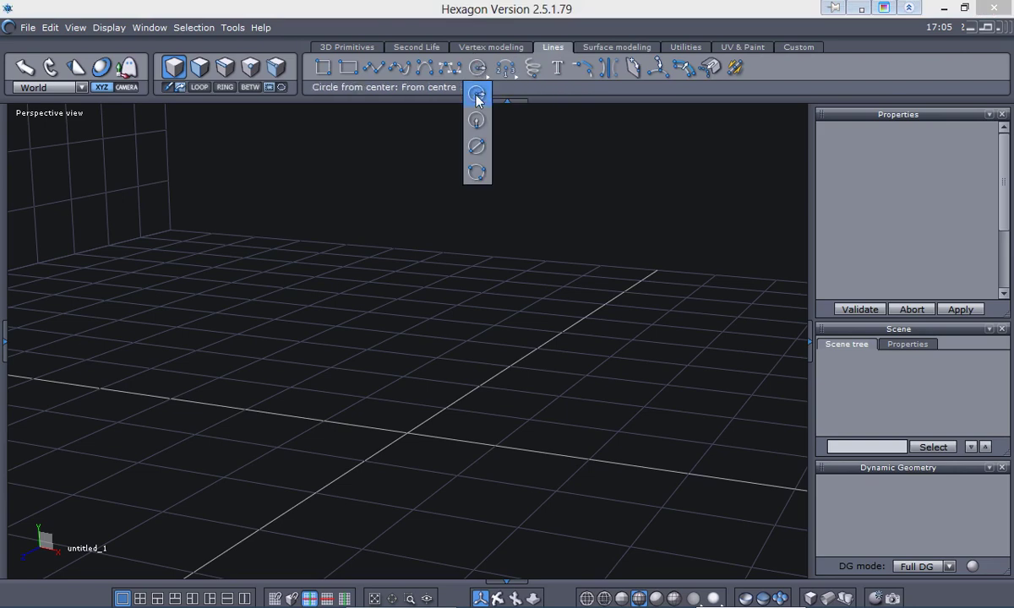
left_click(476, 94)
left_click(409, 438)
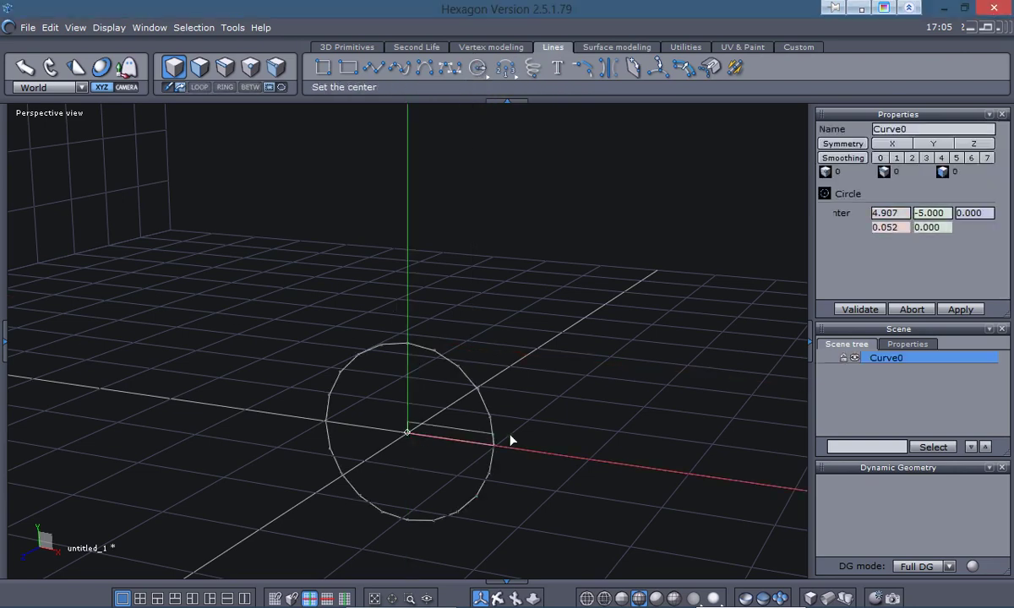
left_click(521, 441)
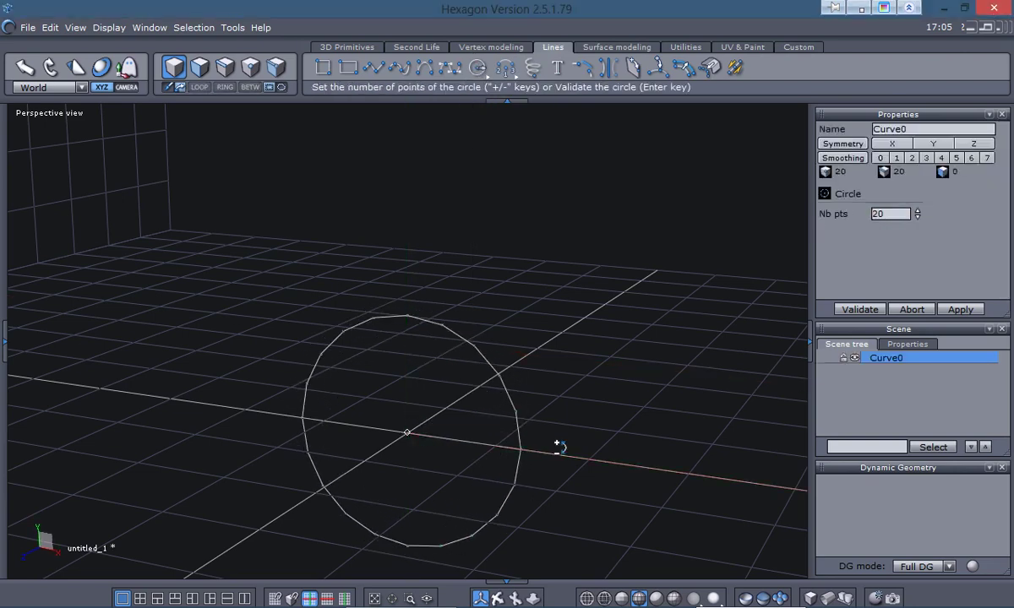
right_click_drag(559, 447, 582, 388)
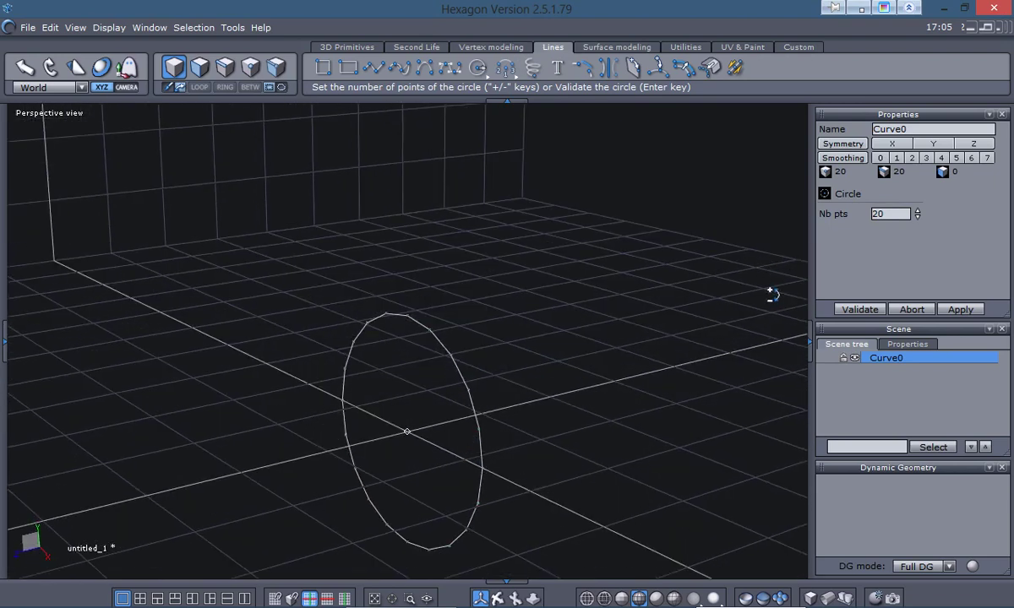
key("Return")
right_click_drag(649, 367, 566, 368)
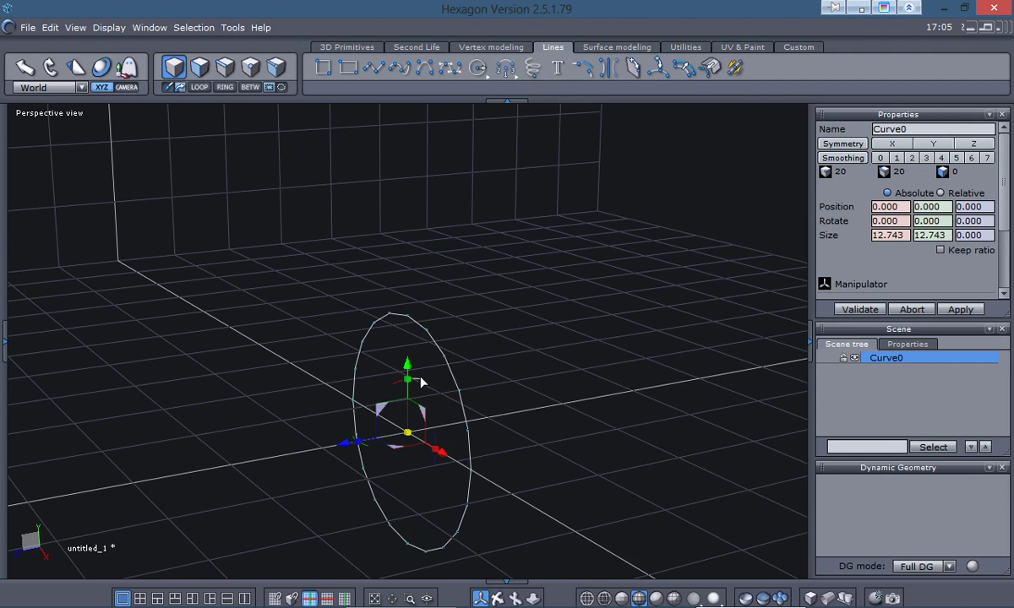
left_click_drag(420, 381, 511, 392)
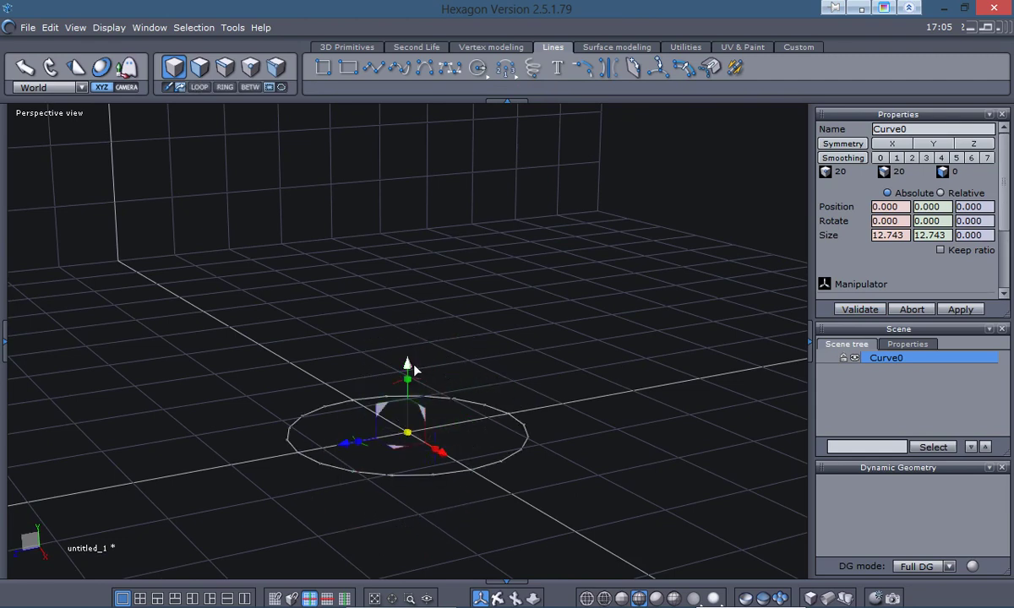
Step: Move the flat circle along Y to about 0.57 above the grid, keeping it centred on the origin
left_click_drag(414, 369, 413, 322)
right_click_drag(298, 378, 369, 440)
scroll(379, 414, "down", 2)
scroll(381, 423, "up", 2)
scroll(338, 439, "down", 2)
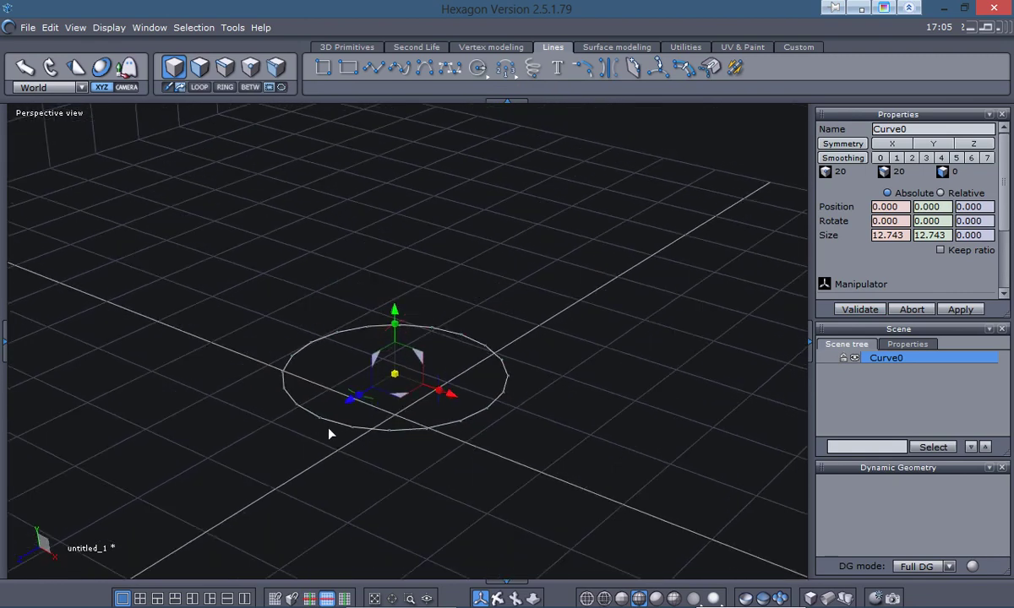
scroll(328, 436, "down", 1)
left_click_drag(379, 324, 391, 358)
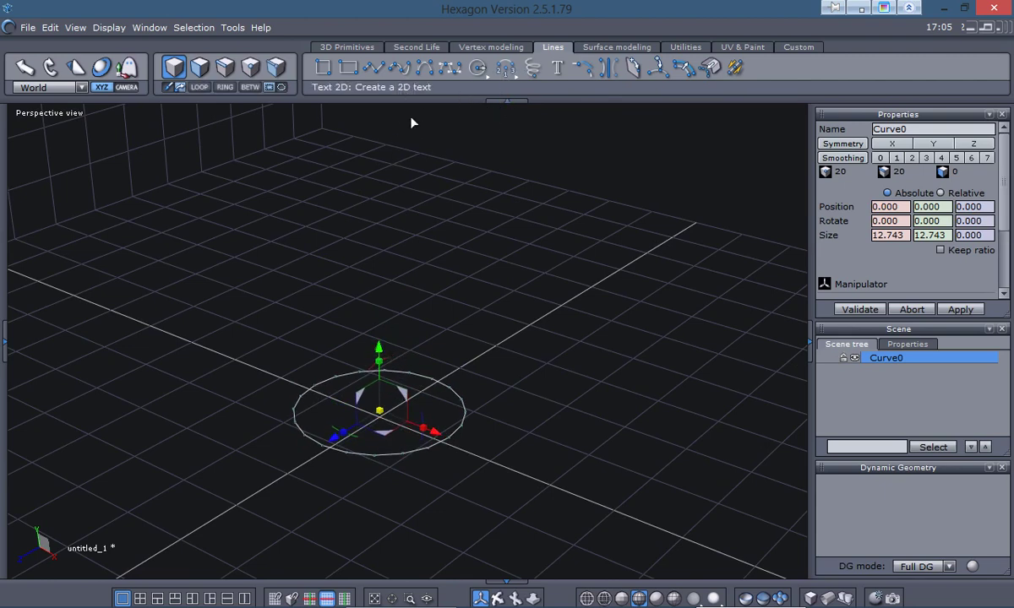
Step: Draw a three-point polyline rising about 17 from the circle's centre and running about 18.6 horizontally along X
left_click(377, 67)
middle_click_drag(290, 311, 374, 354)
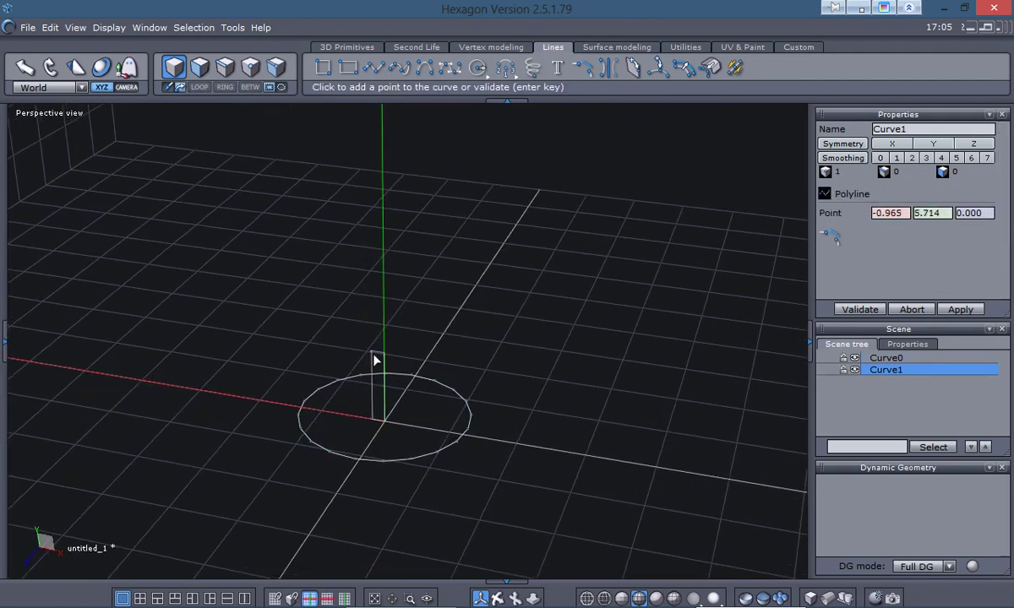
left_click(382, 422)
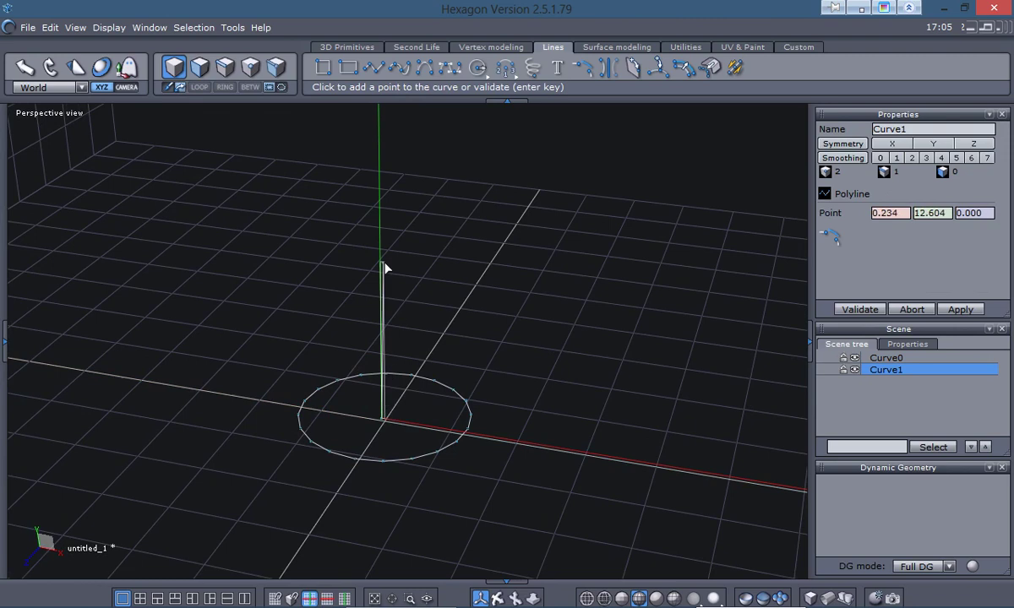
key("2")
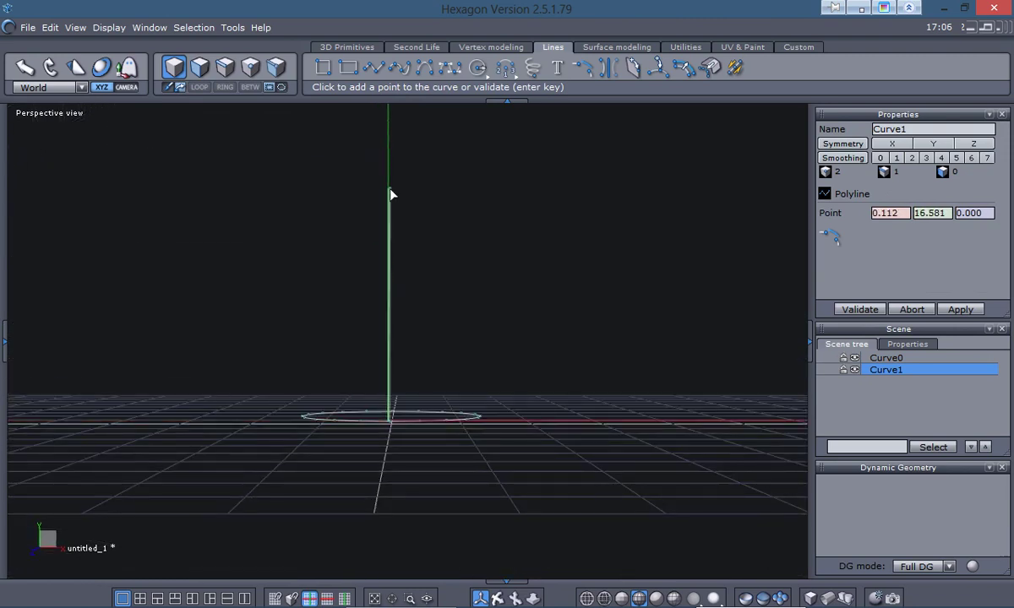
left_click(388, 183)
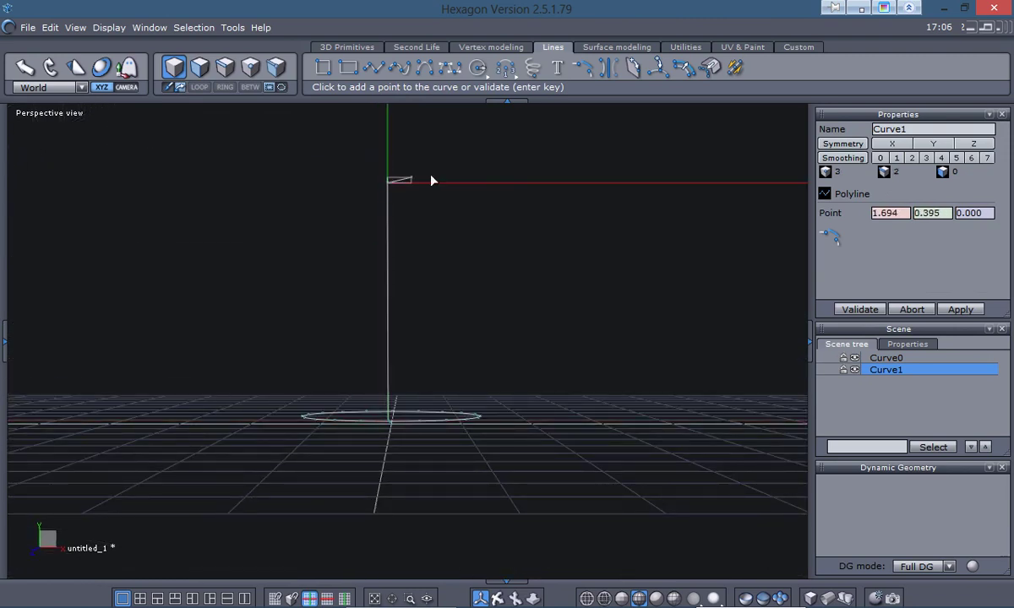
left_click(650, 187)
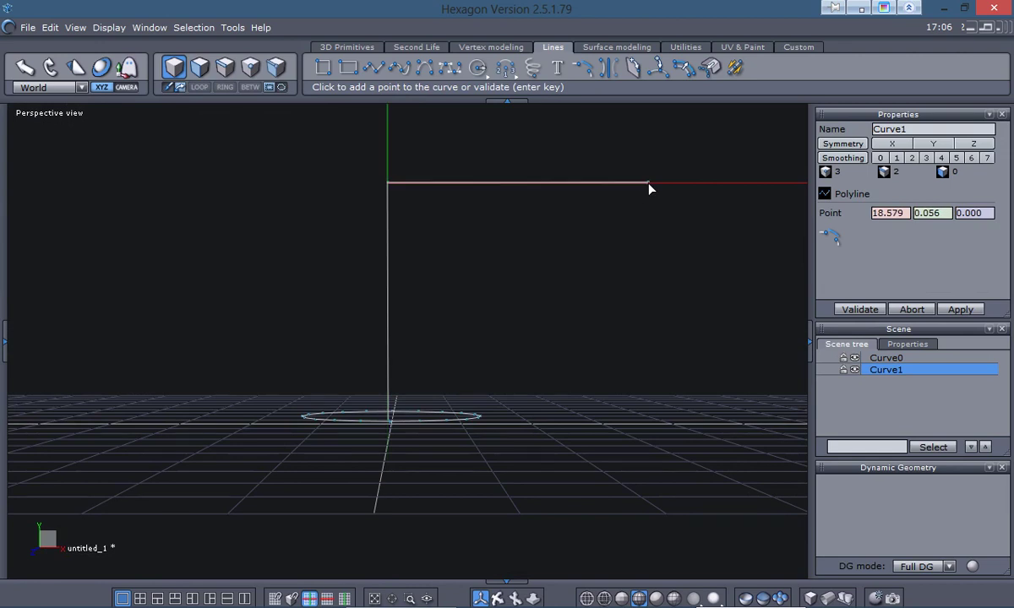
key("Return")
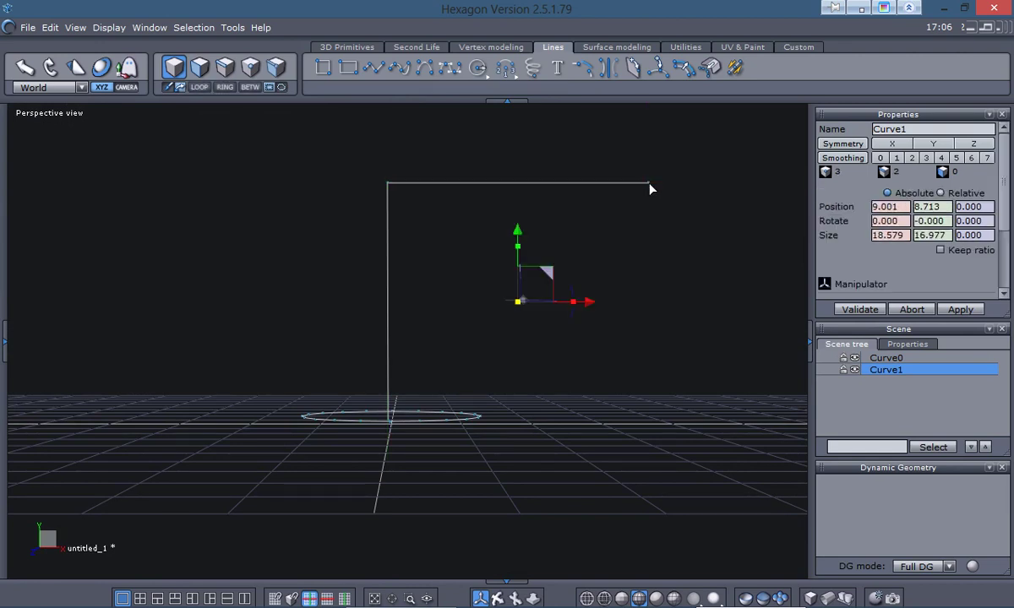
Step: Create a Sweep line surface using the circle as the section and the right-angled polyline as its path
right_click_drag(638, 256, 526, 370)
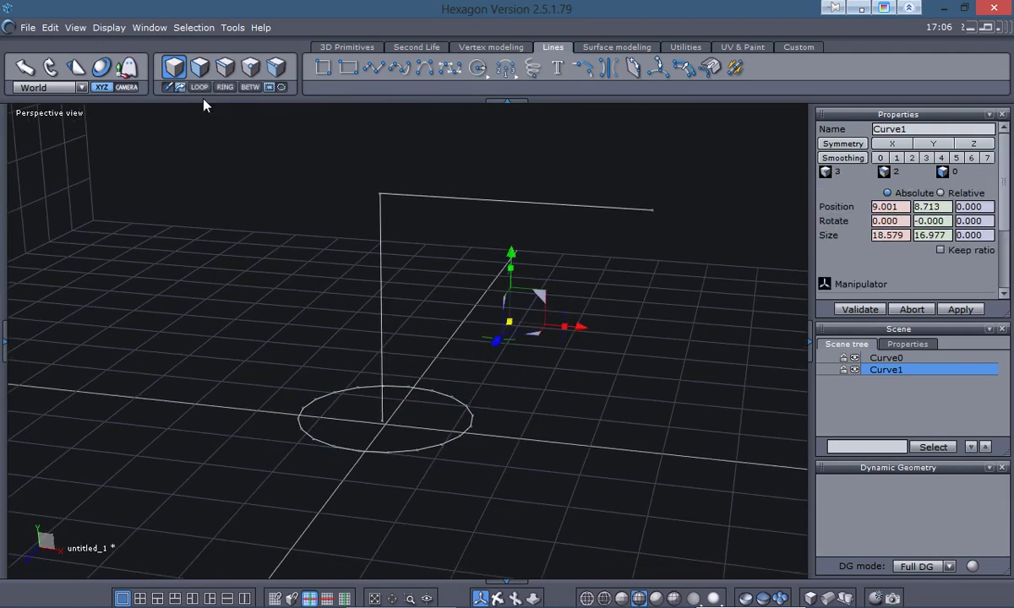
left_click(173, 67)
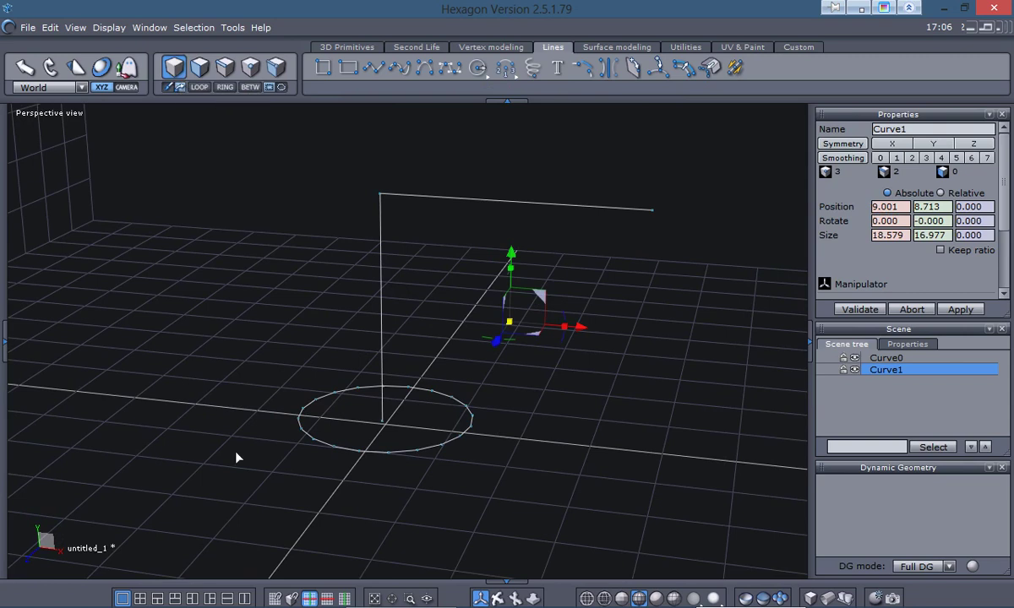
left_click(437, 452)
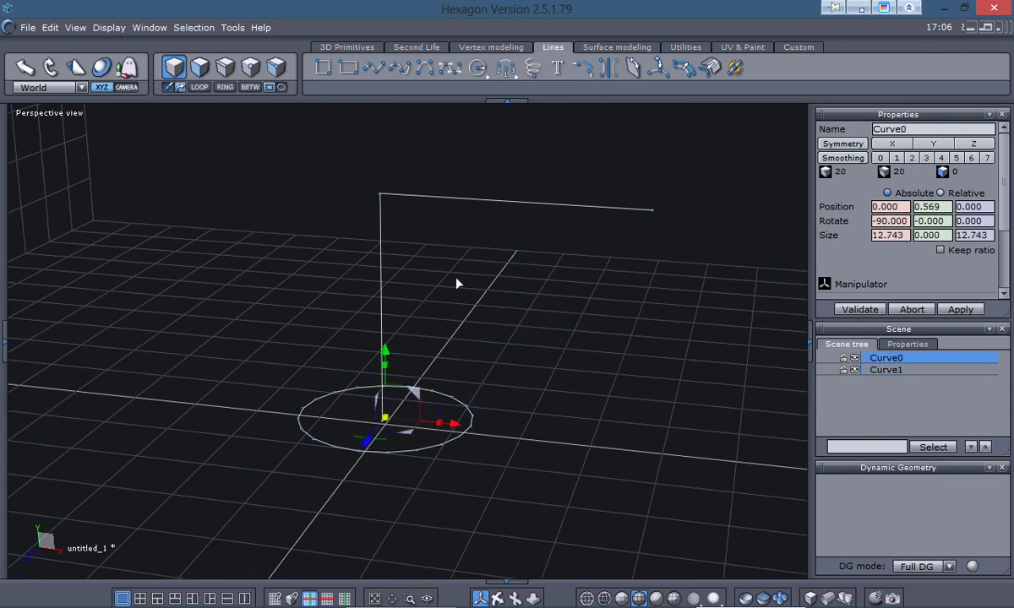
left_click(607, 48)
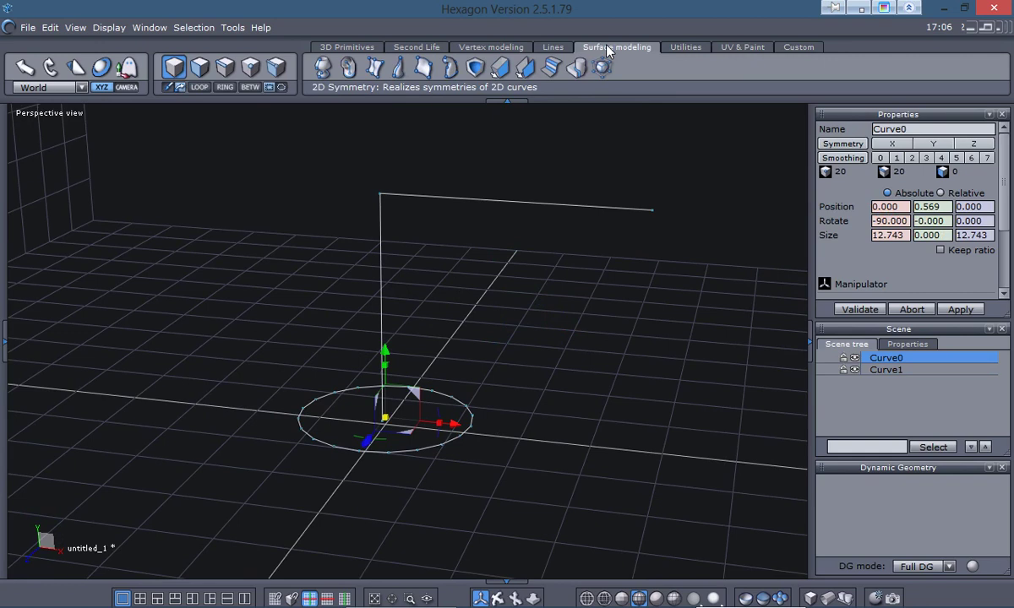
left_click(354, 68)
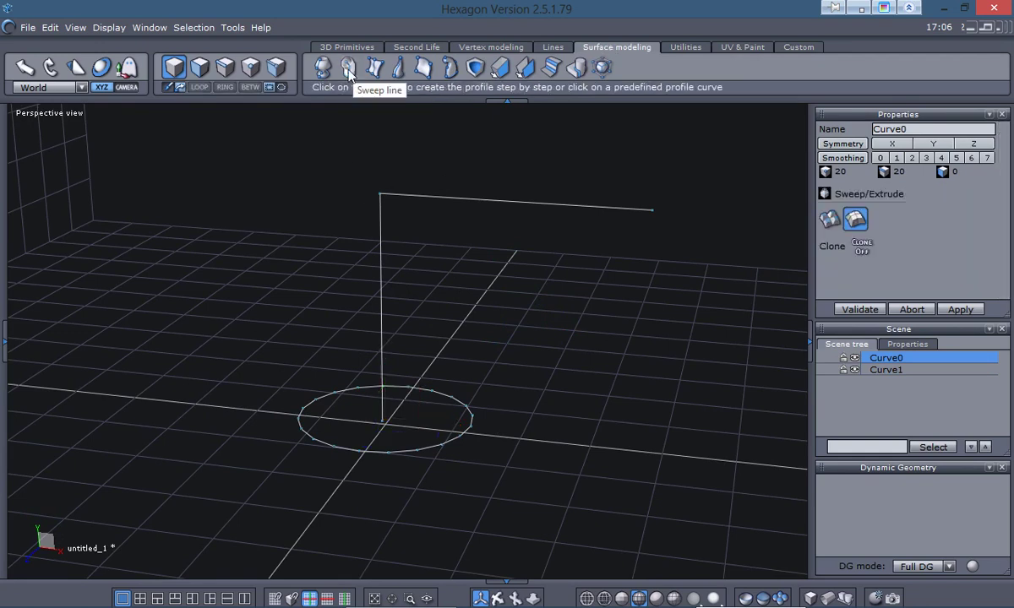
left_click(456, 205)
middle_click_drag(363, 228, 333, 233)
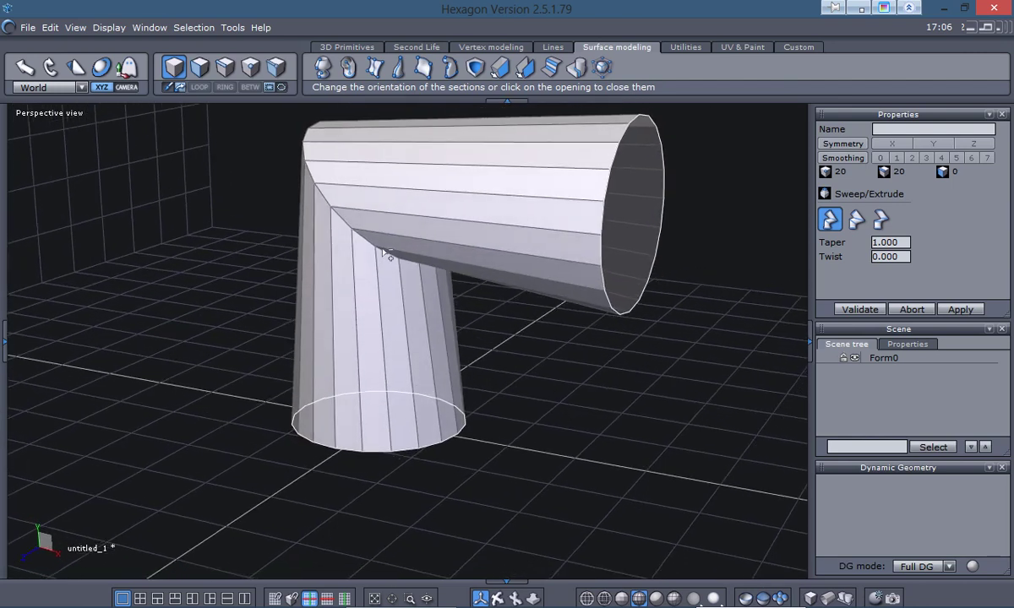
scroll(680, 414, "down", 1)
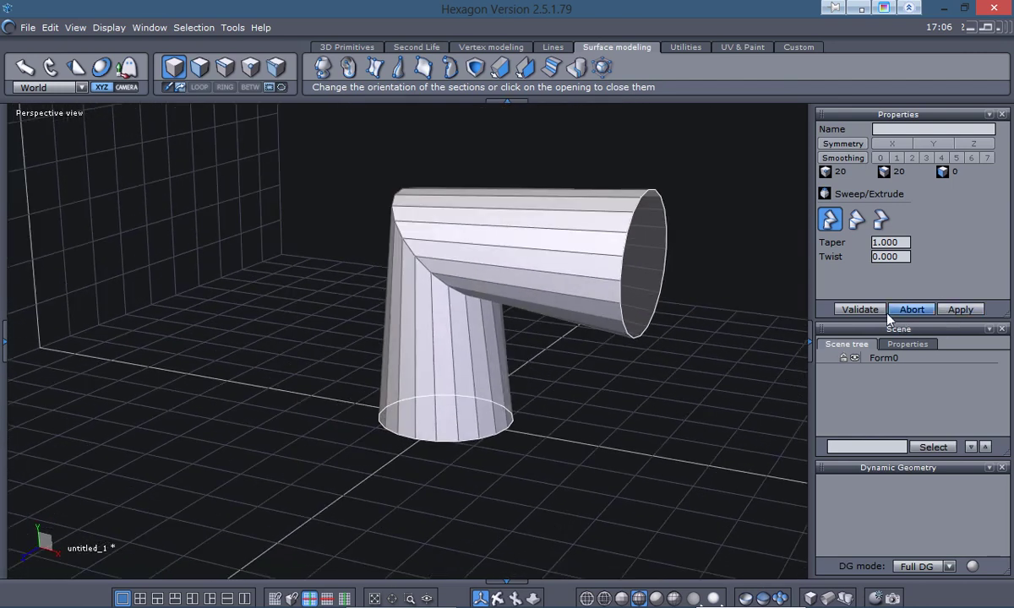
left_click(861, 309)
middle_click_drag(619, 450, 645, 440)
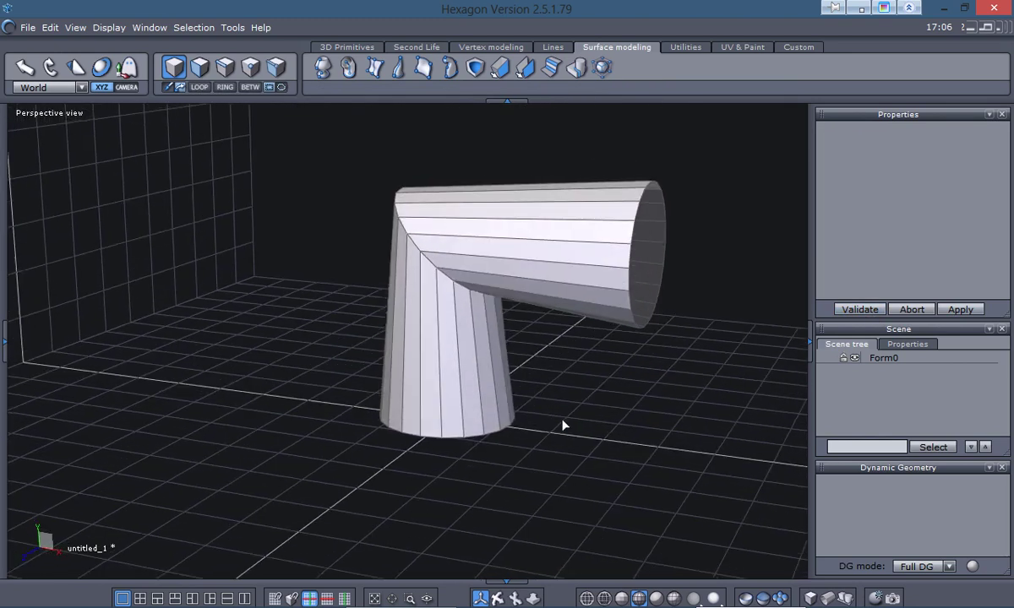
scroll(560, 421, "up", 2)
scroll(575, 410, "down", 3)
scroll(562, 414, "up", 4)
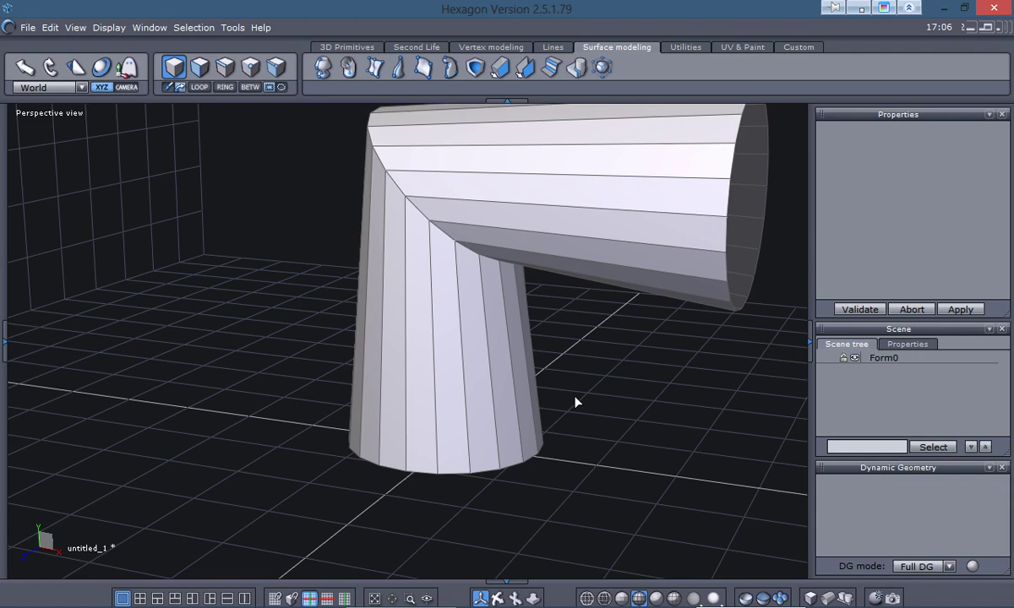
Step: Select the tube's path curve in its dynamic geometry and move its free end point to about X 20.9, Y 17.7
middle_click_drag(562, 399, 435, 434)
left_click(884, 358)
left_click(896, 503)
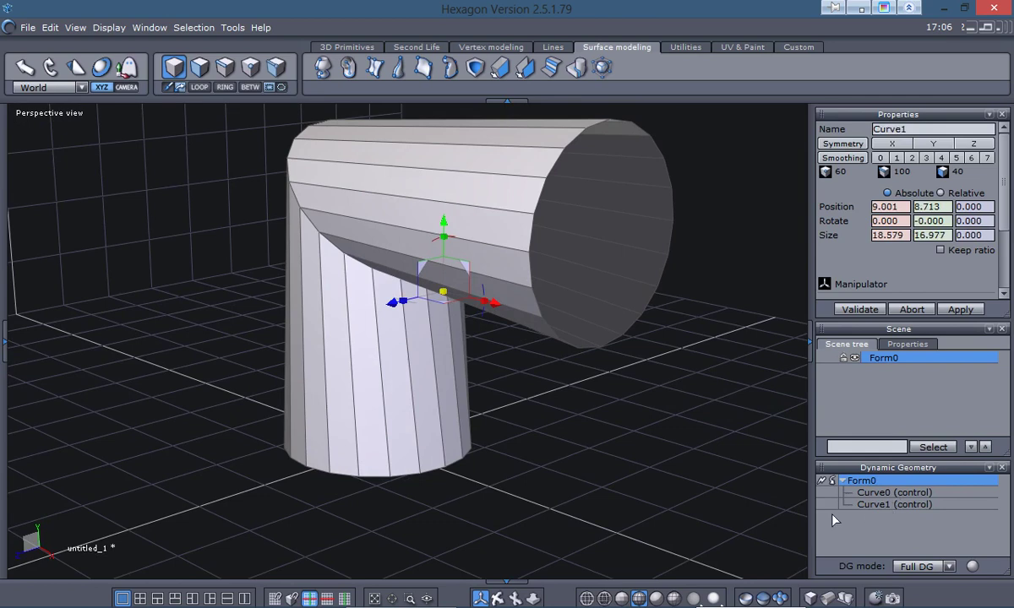
middle_click_drag(691, 491, 674, 475)
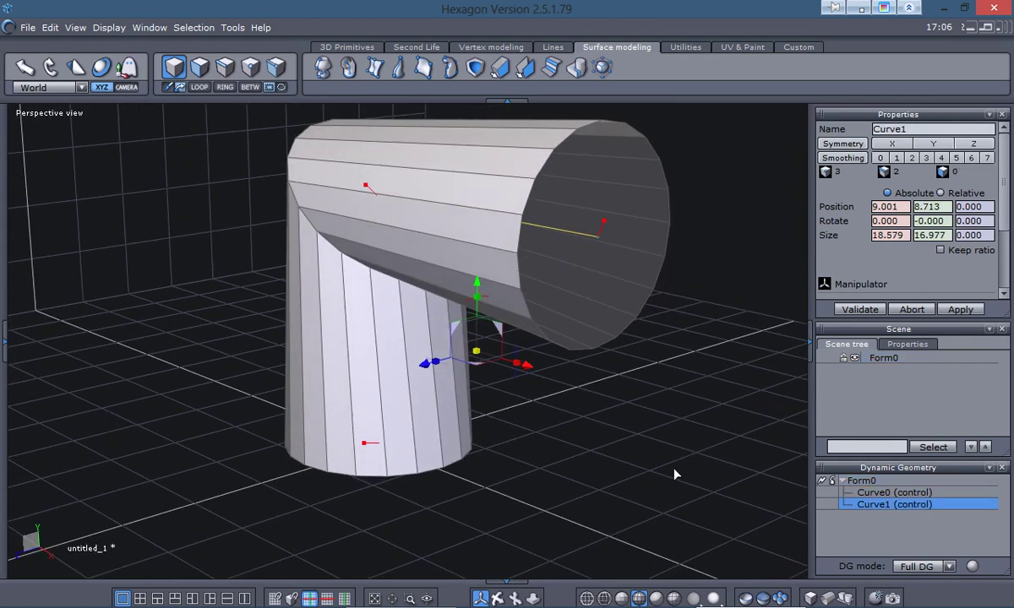
left_click(250, 66)
left_click(608, 238)
middle_click_drag(609, 239, 558, 330)
left_click_drag(664, 162, 676, 141)
scroll(343, 393, "down", 3)
middle_click_drag(344, 393, 592, 283)
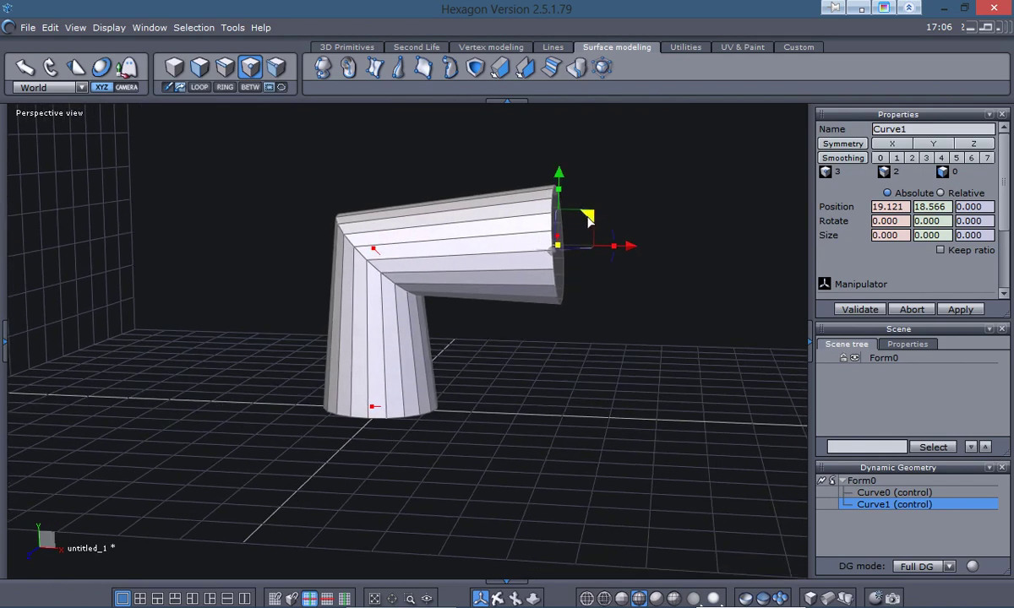
left_click_drag(584, 216, 600, 239)
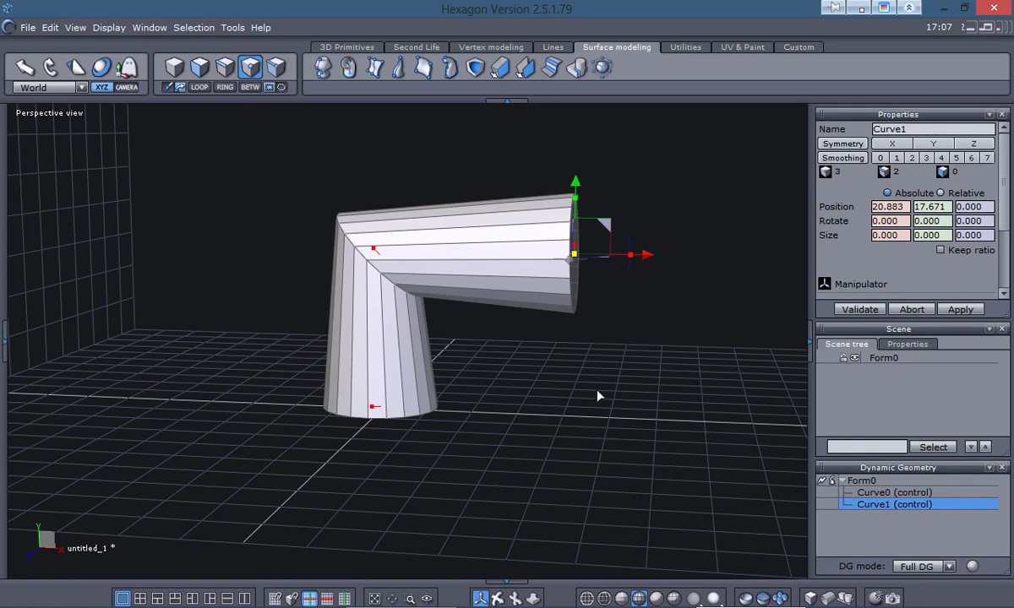
Step: Extend the tube by moving the path's free end point to about X 24.8, Y 18.6
middle_click_drag(598, 396, 491, 421)
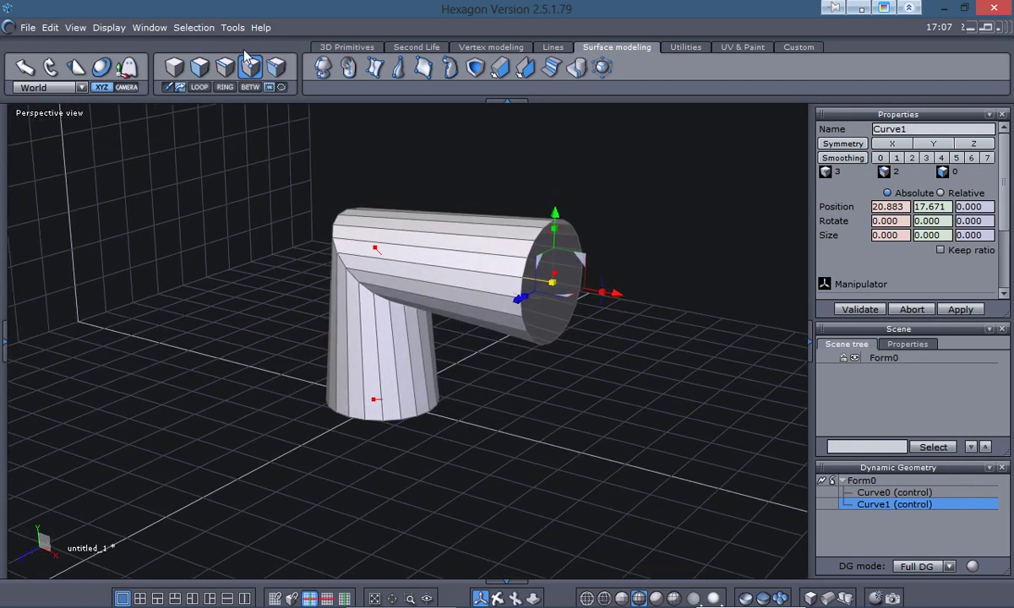
scroll(488, 344, "up", 2)
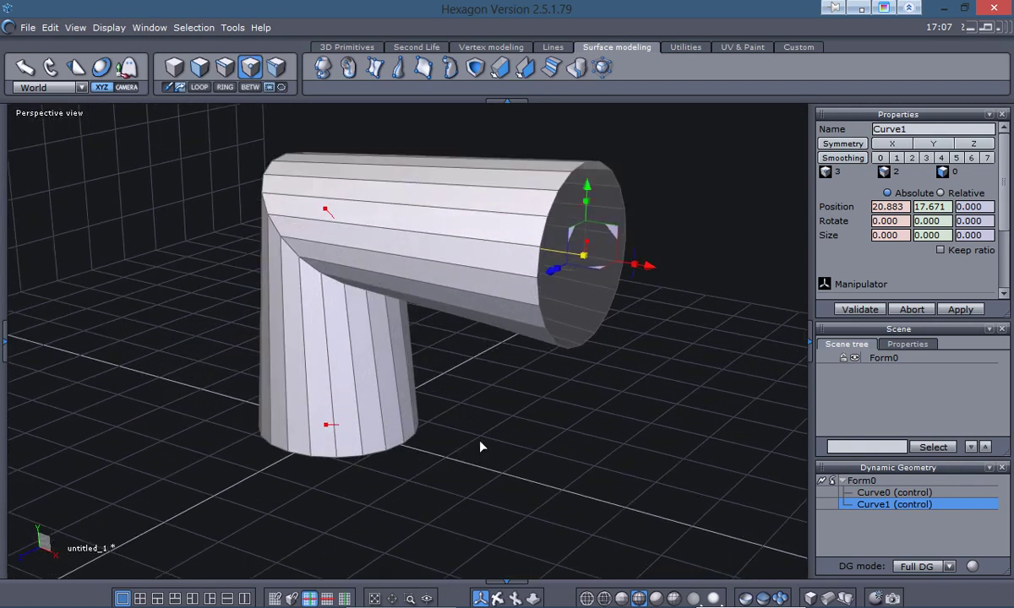
middle_click_drag(480, 446, 659, 245)
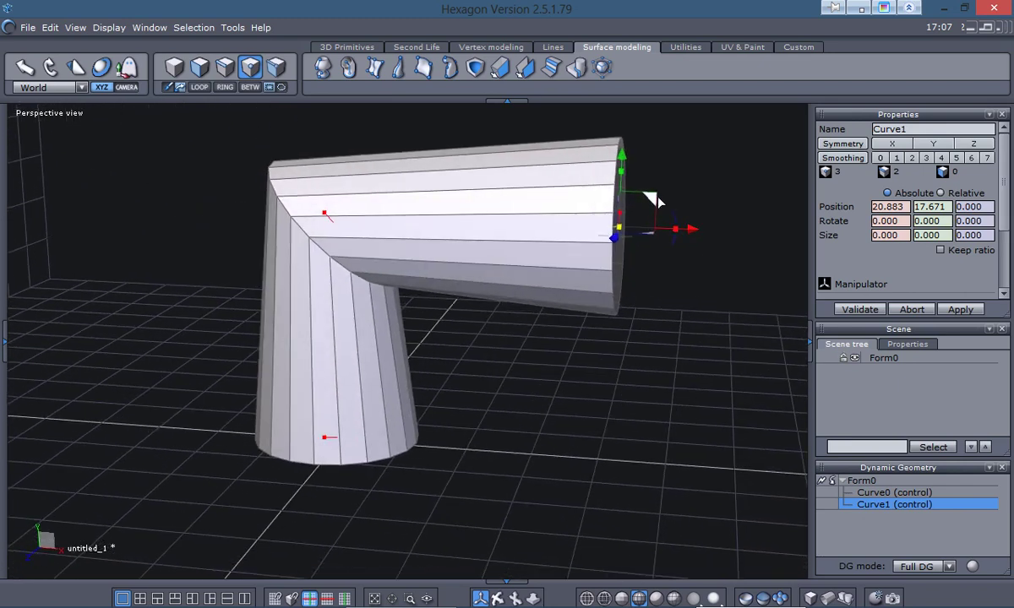
left_click_drag(655, 201, 704, 208)
scroll(556, 401, "down", 1)
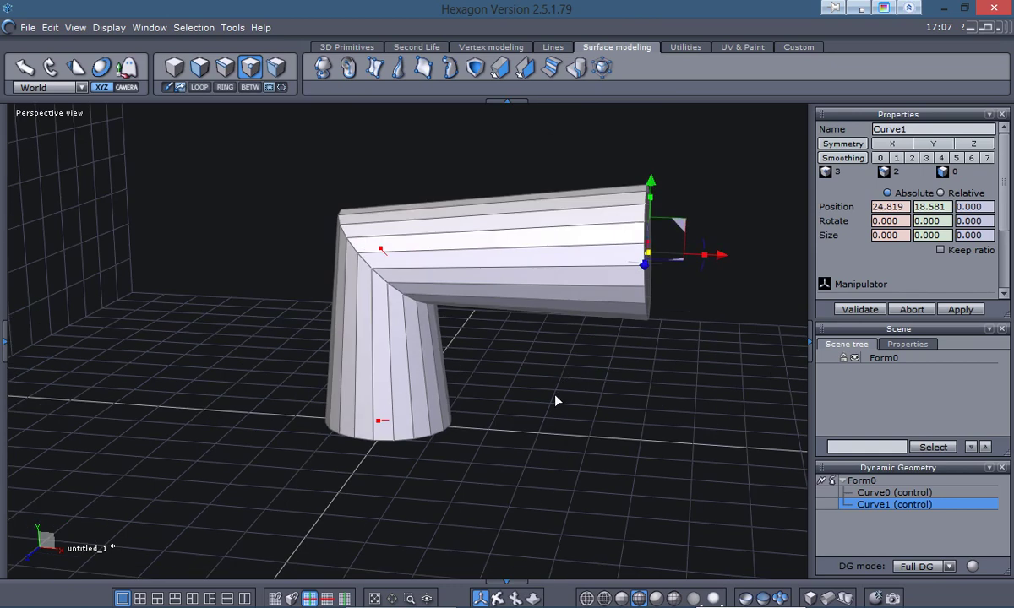
Step: Move the path's base point to about X -4.2, Y 1.0
middle_click_drag(556, 401, 547, 456)
left_click(393, 400)
mouse_move(414, 387)
left_mouse_down()
mouse_move(273, 322)
mouse_move(198, 353)
mouse_move(345, 418)
mouse_move(374, 370)
mouse_move(407, 387)
left_mouse_up()
Step: Show the tube in wireframe and move the path's corner point to about X 4.4, Y 17.5
left_click(587, 598)
mouse_move(541, 440)
middle_mouse_down()
mouse_move(500, 376)
mouse_move(551, 425)
mouse_move(482, 386)
middle_mouse_up()
left_click(388, 257)
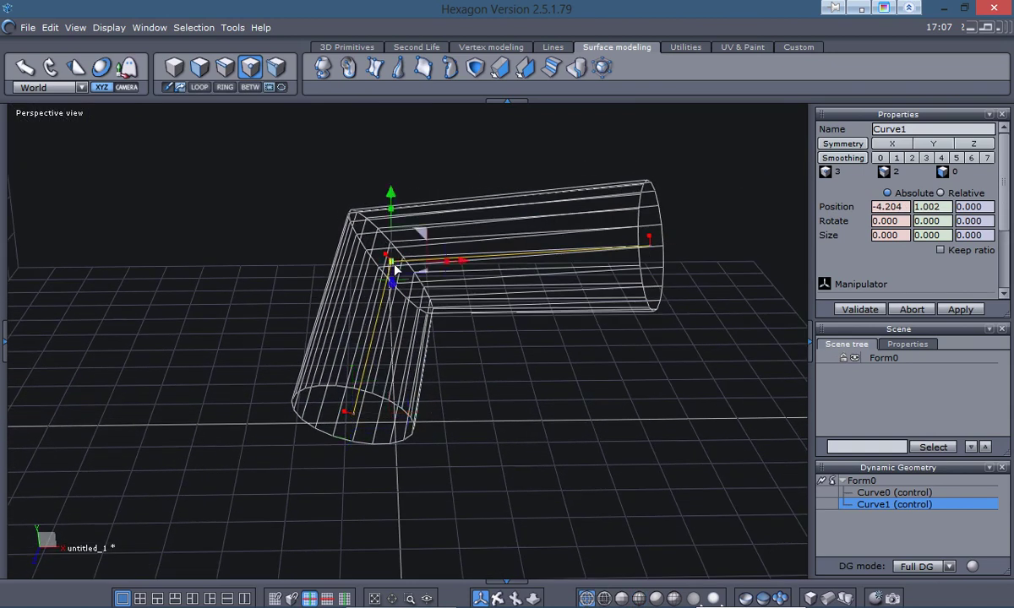
left_click_drag(421, 238, 473, 237)
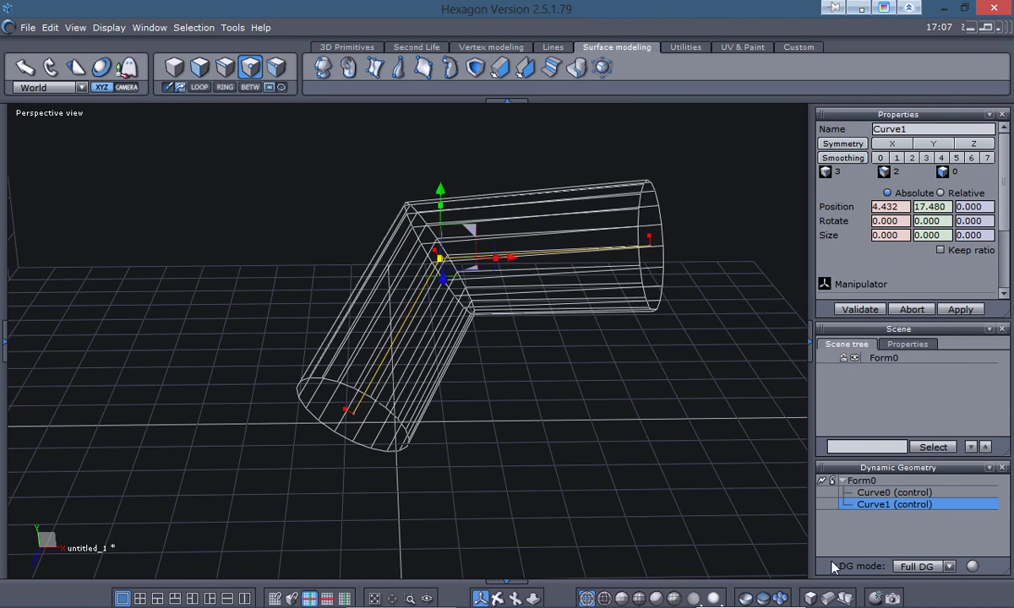
Step: Return the tube to shaded display with edges and make its faces transparent so the path stays visible
left_click(640, 598)
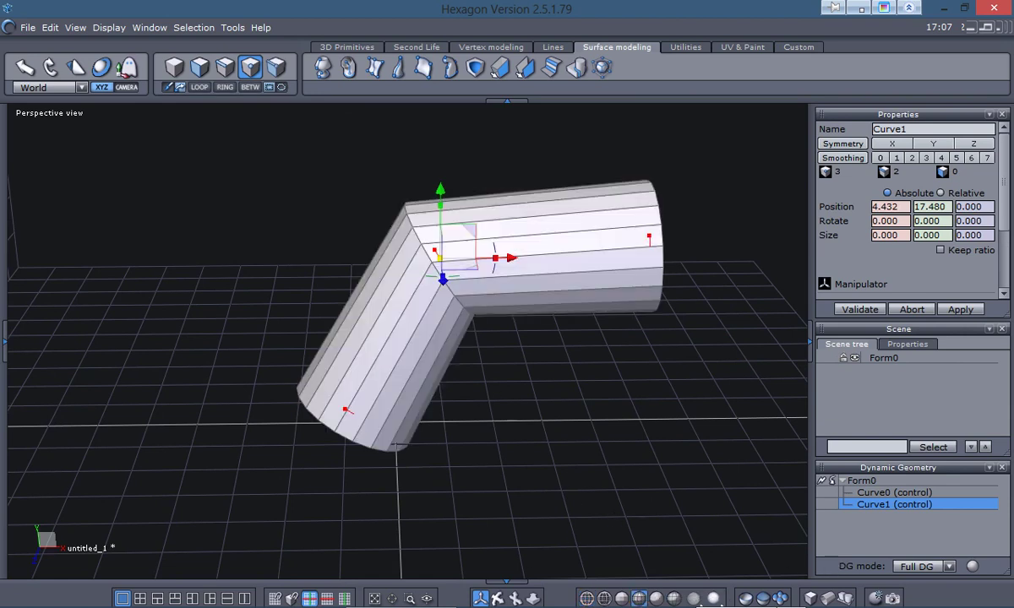
left_click(811, 597)
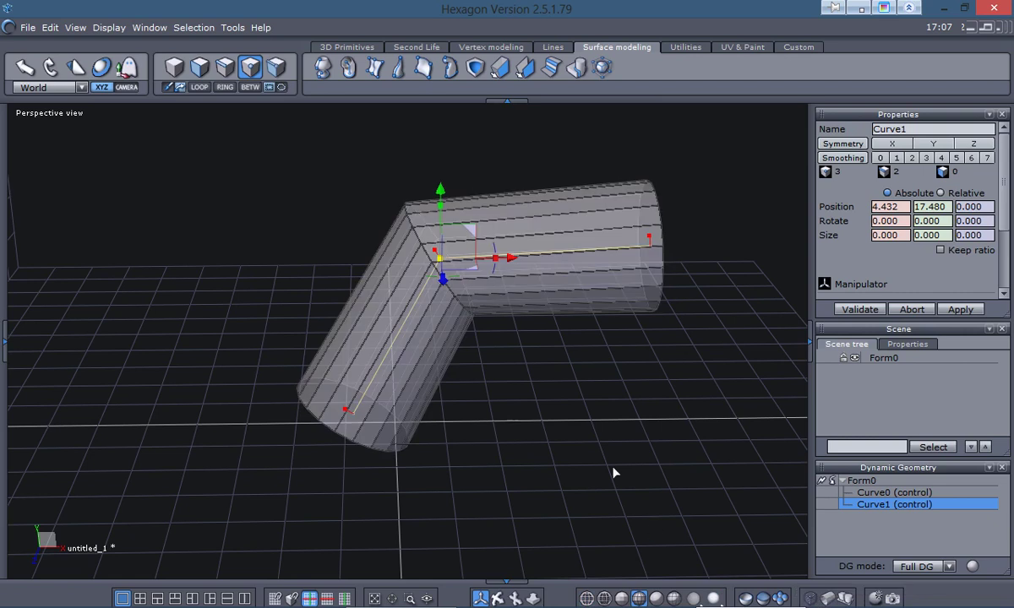
middle_click_drag(616, 473, 575, 484)
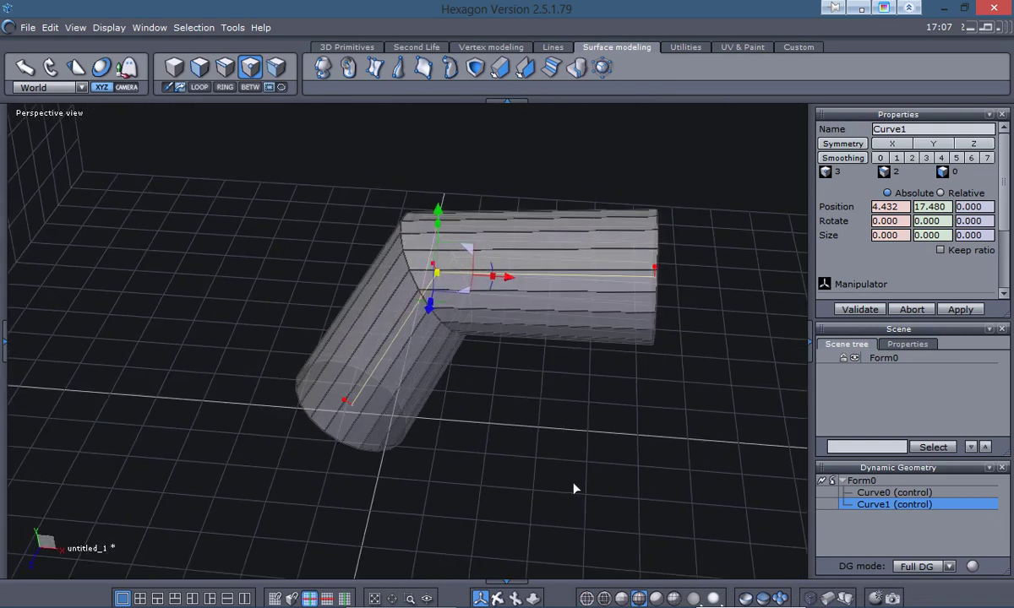
scroll(505, 402, "up", 2)
middle_click_drag(507, 407, 689, 414)
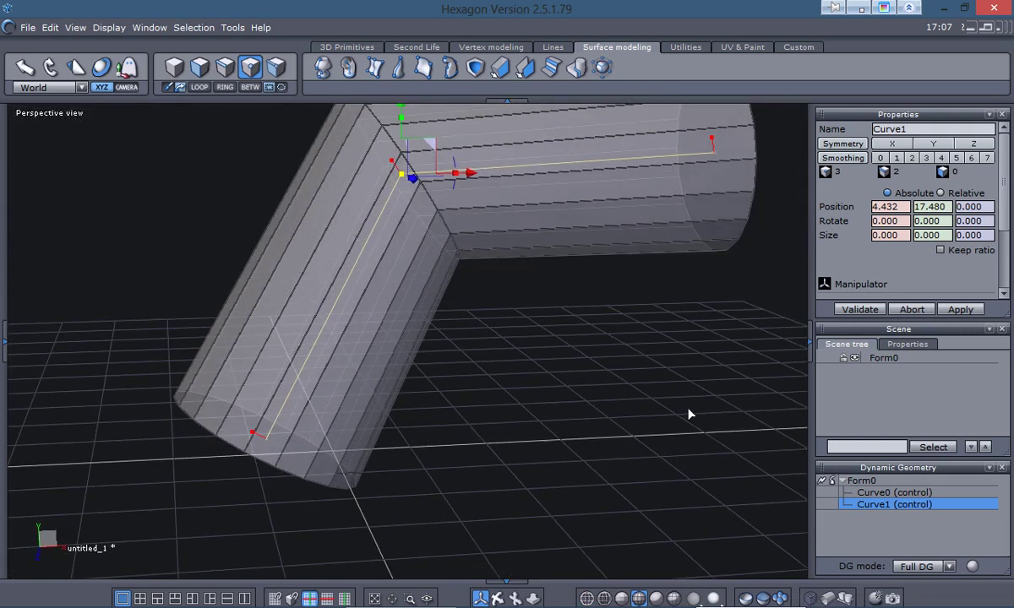
Step: Move the path's base point further out along negative X to lengthen and slant the tube's lower section
left_click(254, 447)
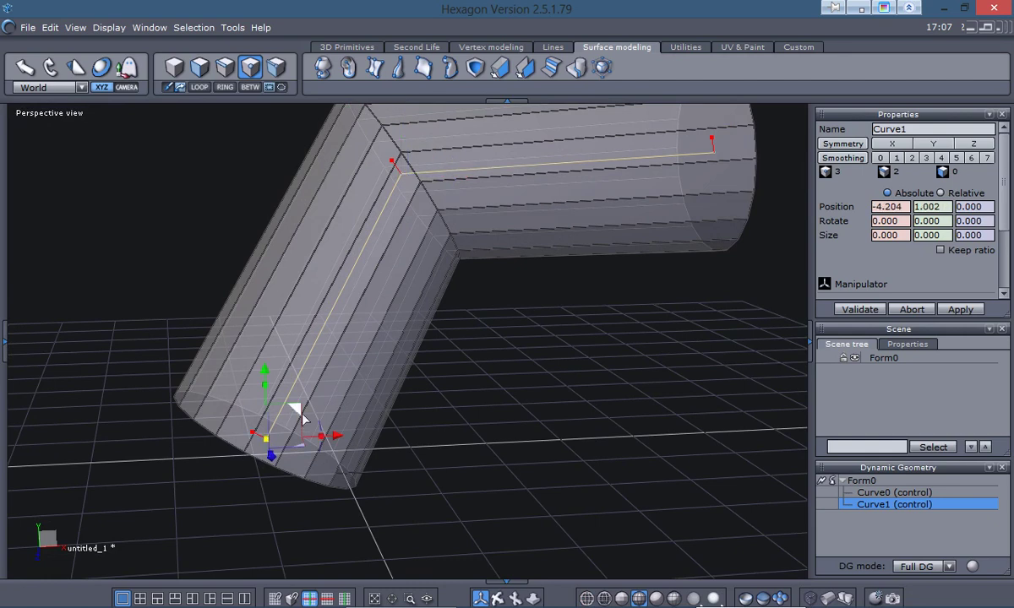
middle_click_drag(290, 437, 301, 352)
left_click_drag(300, 352, 187, 422)
scroll(536, 433, "down", 3)
middle_click_drag(535, 433, 433, 344)
Step: Flatten the tube's bend by moving the path's corner point to about X 4.5, Y 15.1
left_click(437, 300)
middle_click_drag(409, 524, 447, 360)
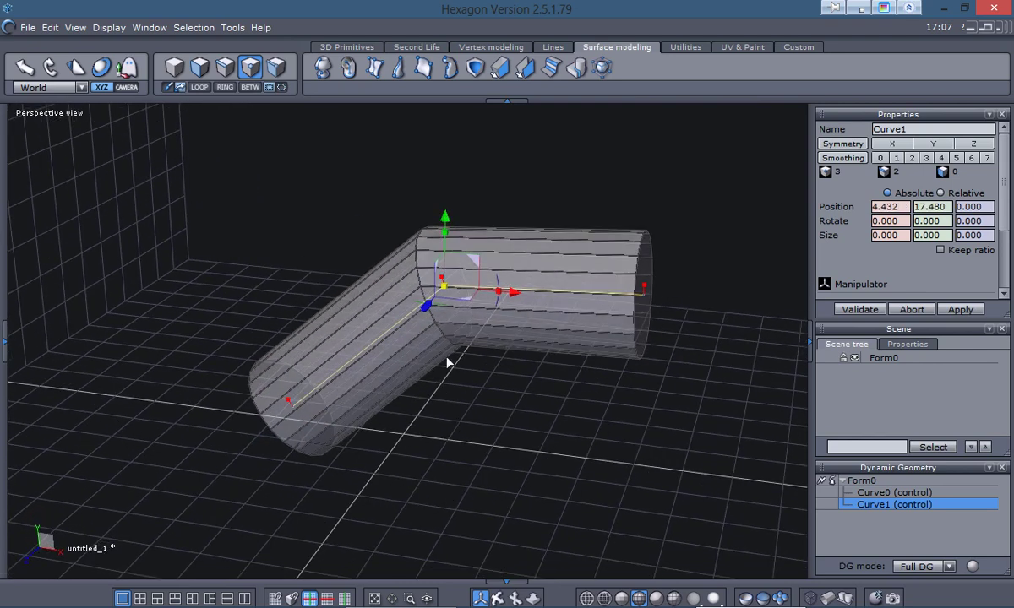
left_click_drag(475, 265, 451, 251)
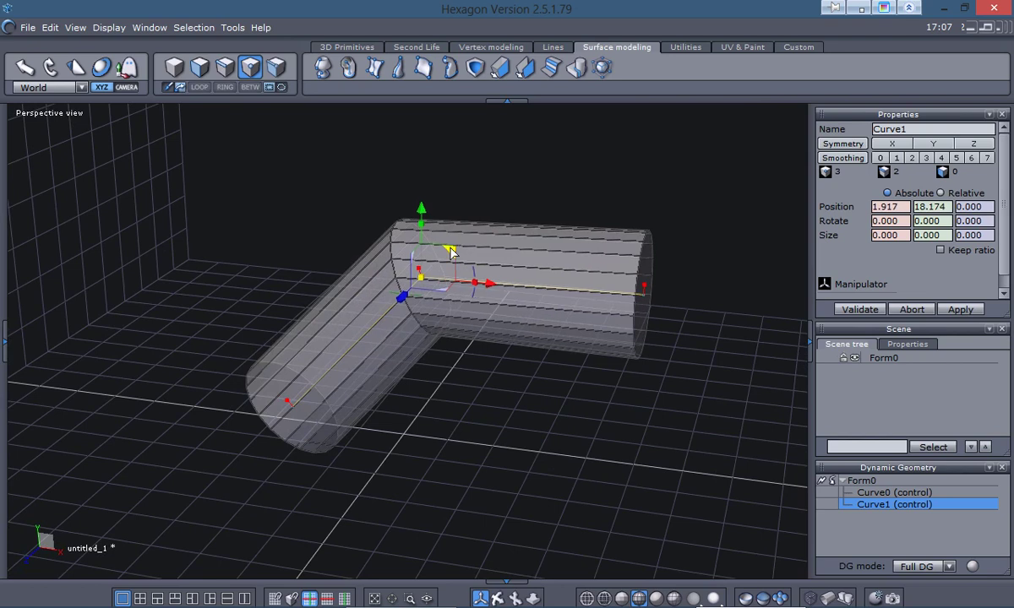
middle_click_drag(451, 251, 559, 452)
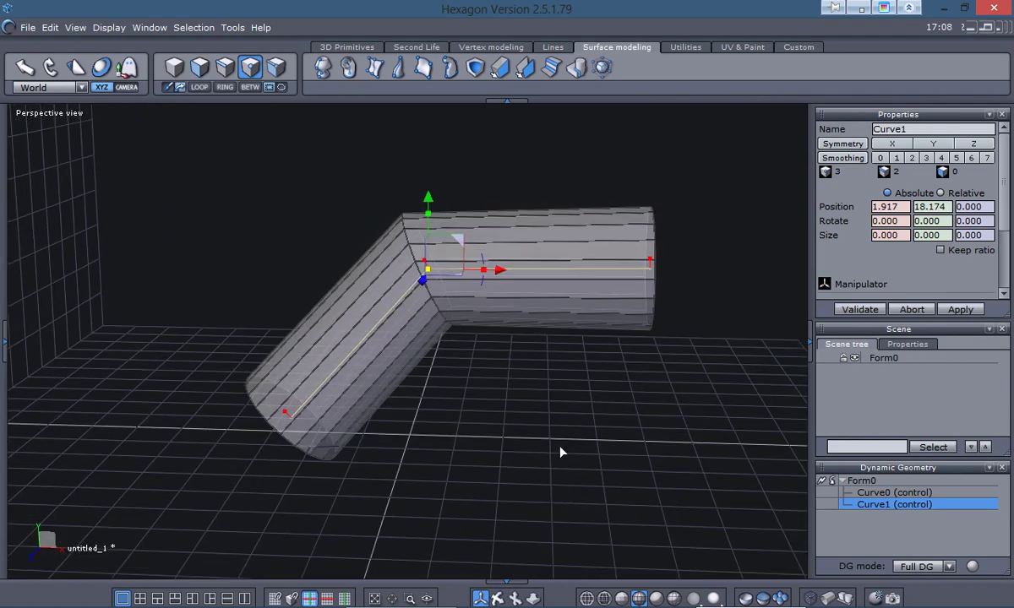
left_click_drag(459, 245, 484, 269)
mouse_move(523, 407)
middle_mouse_down()
mouse_move(453, 424)
mouse_move(574, 390)
mouse_move(539, 409)
middle_mouse_up()
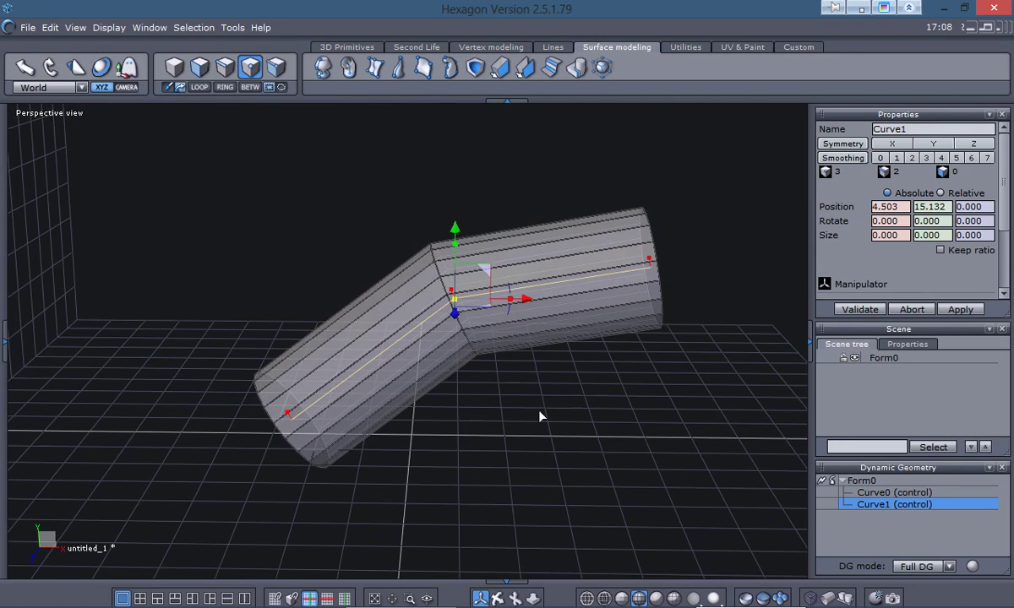